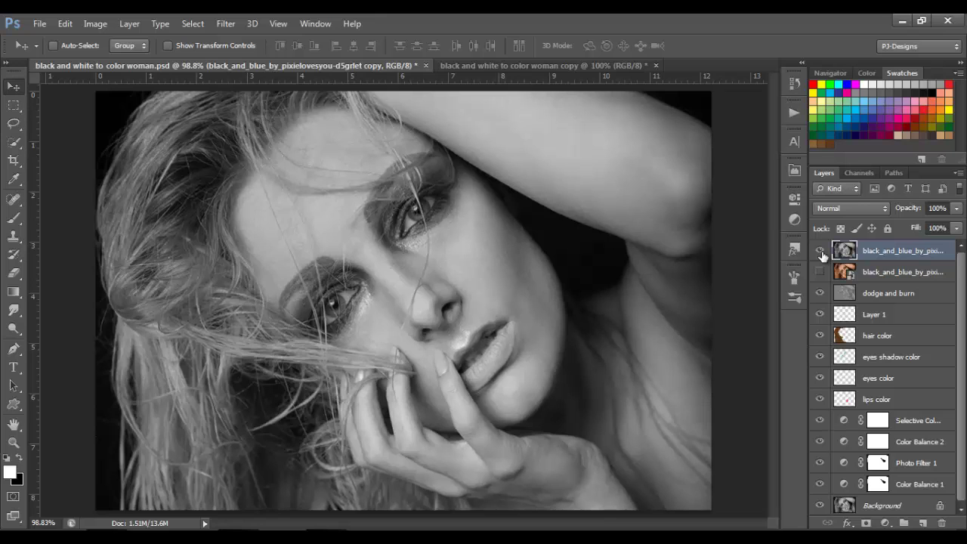
Hide the top black-and-white layer to reveal the colored version, and switch to the "black and white to color woman copy" document.
{"action": "left_click", "coordinate": [819, 250]}
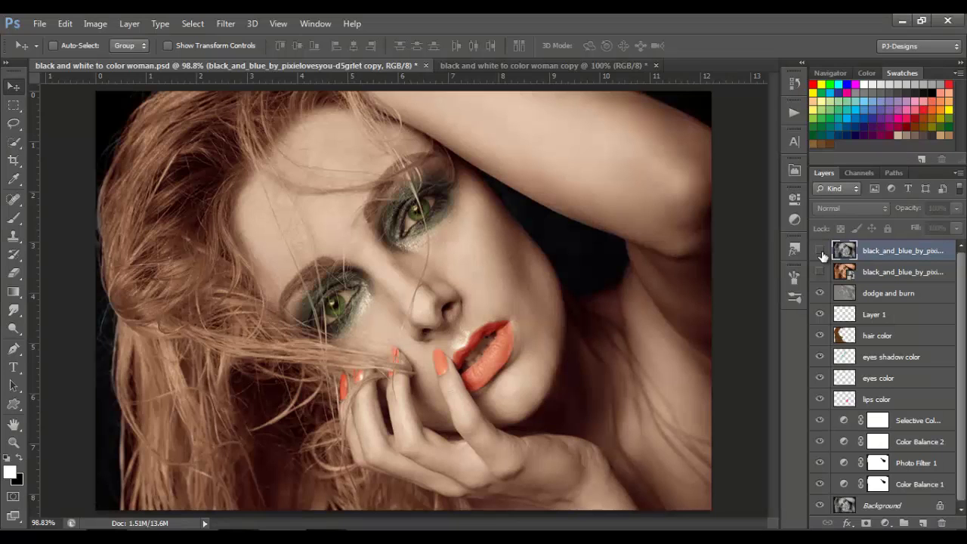
{"action": "key", "text": "ctrl+Tab"}
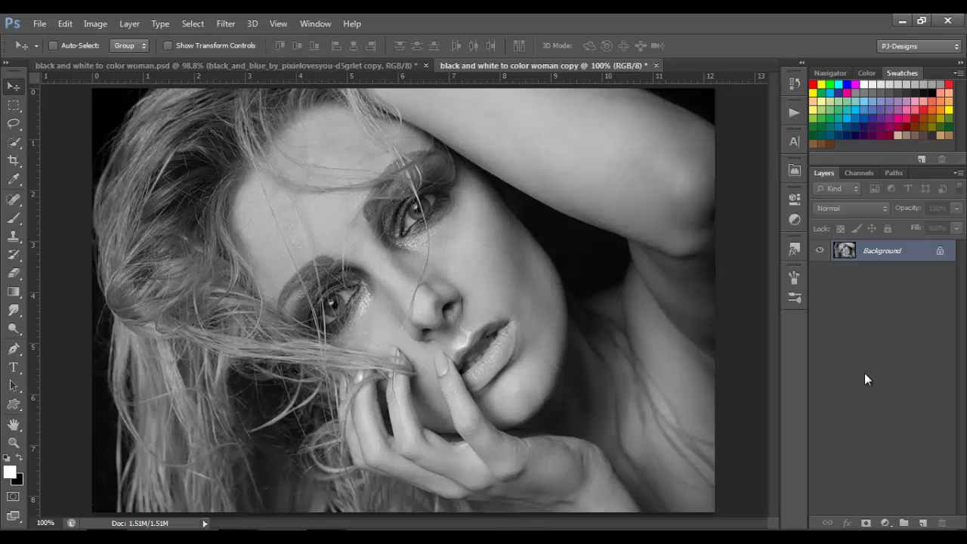
Add a Color Balance adjustment layer and set its midtones to +100 cyan-red, +29 magenta-green and -37 yellow-blue.
{"action": "left_click", "coordinate": [884, 523]}
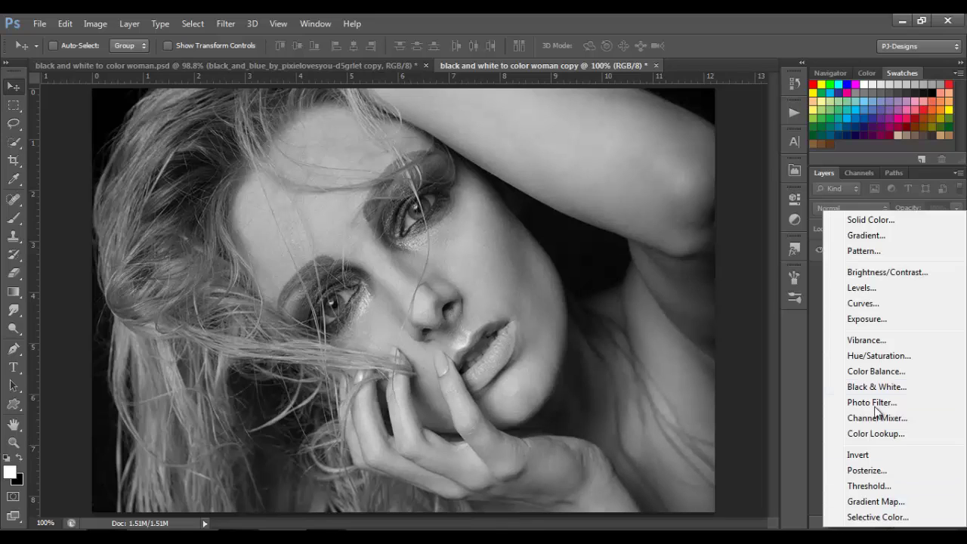
{"action": "left_click", "coordinate": [875, 371]}
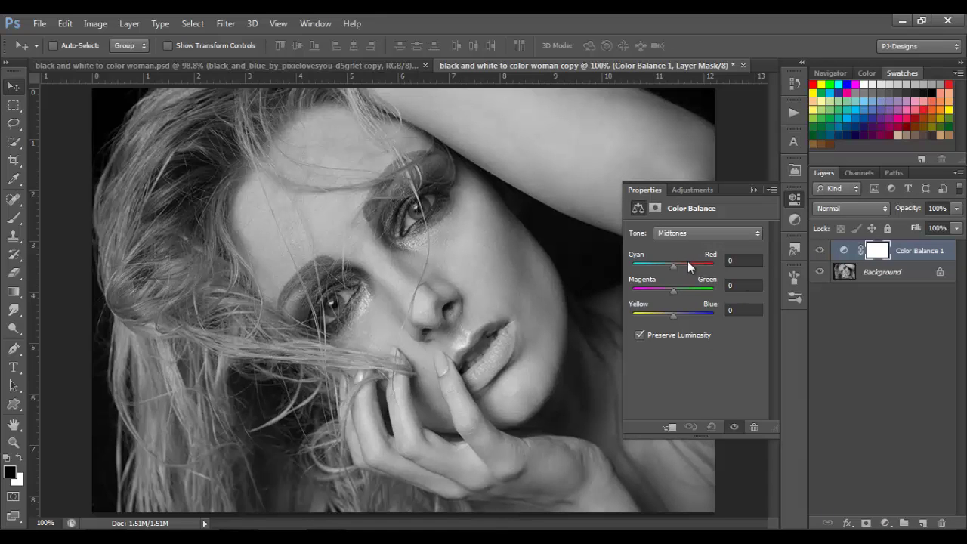
{"action": "left_click_drag", "start_coordinate": [674, 267], "coordinate": [781, 273]}
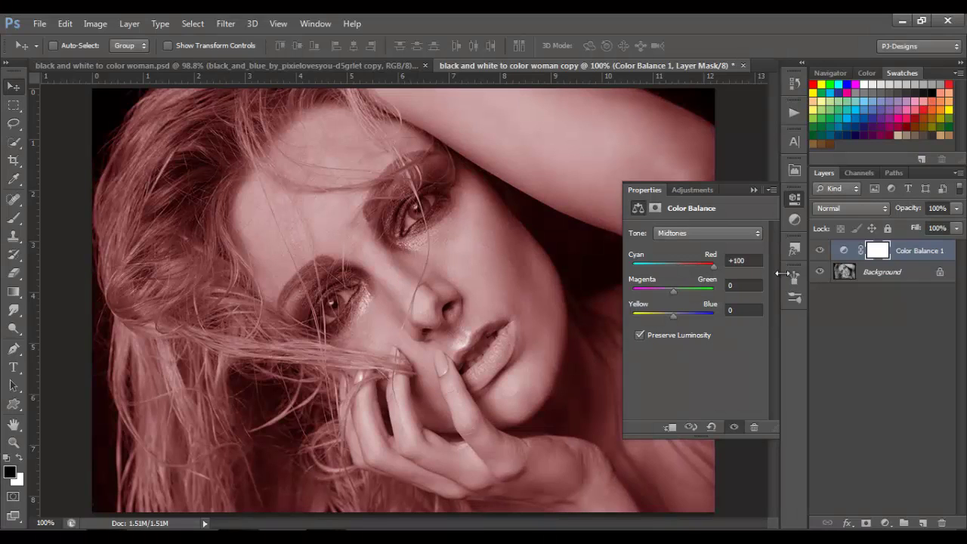
{"action": "left_click", "coordinate": [726, 285]}
{"action": "type", "text": "25"}
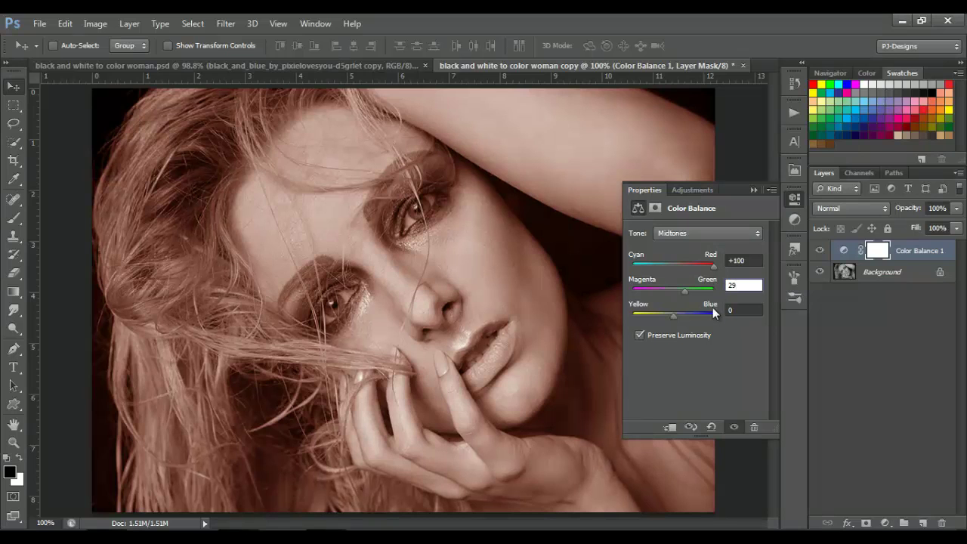
{"action": "left_click_drag", "start_coordinate": [672, 315], "coordinate": [657, 317]}
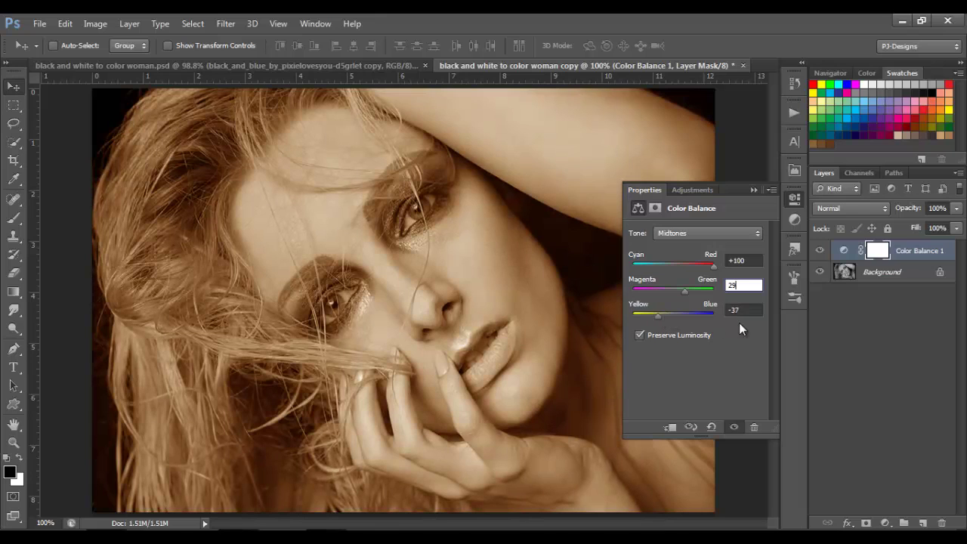
Set the Color Balance shadows to +39 cyan-red, +15 magenta-green and +30 yellow-blue.
{"action": "left_click", "coordinate": [752, 234]}
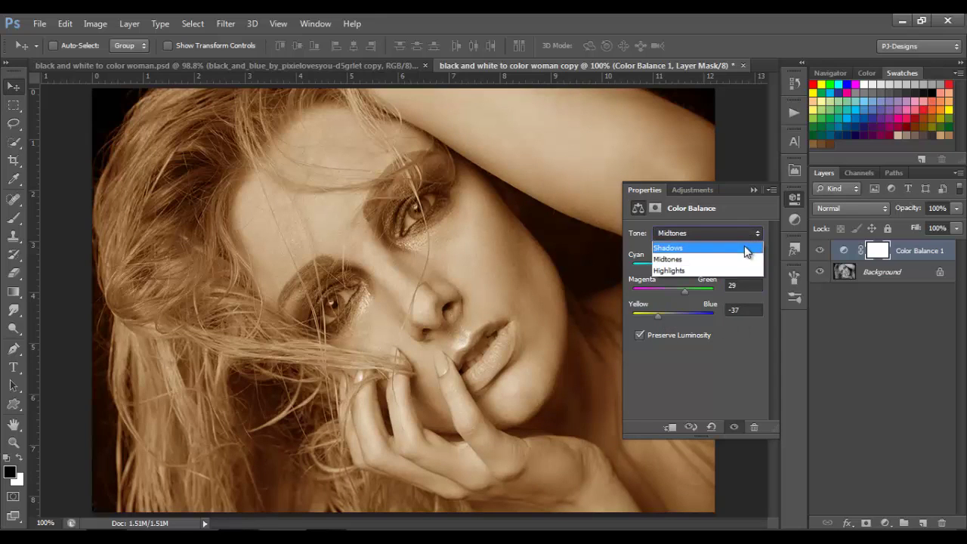
{"action": "left_click", "coordinate": [744, 247]}
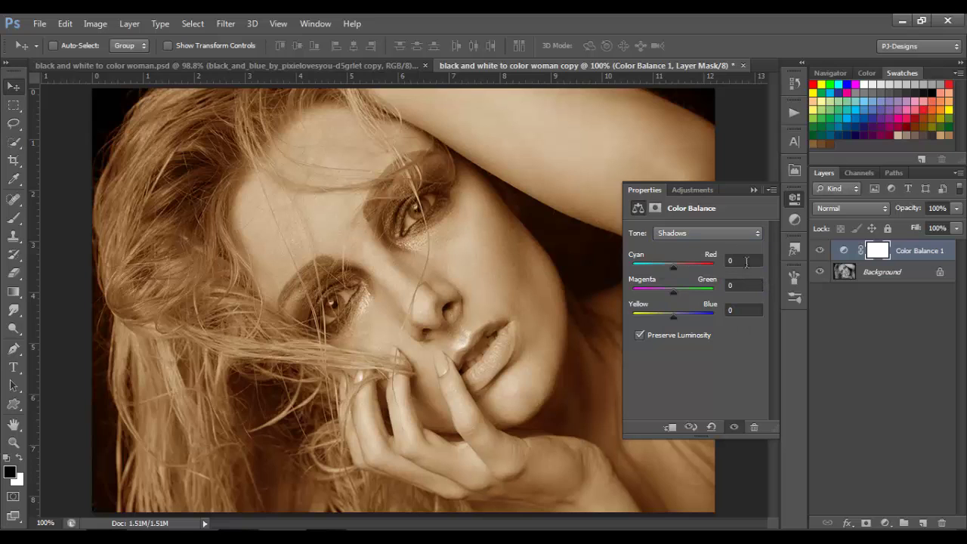
{"action": "left_click", "coordinate": [677, 265]}
{"action": "left_click_drag", "start_coordinate": [677, 267], "coordinate": [689, 318]}
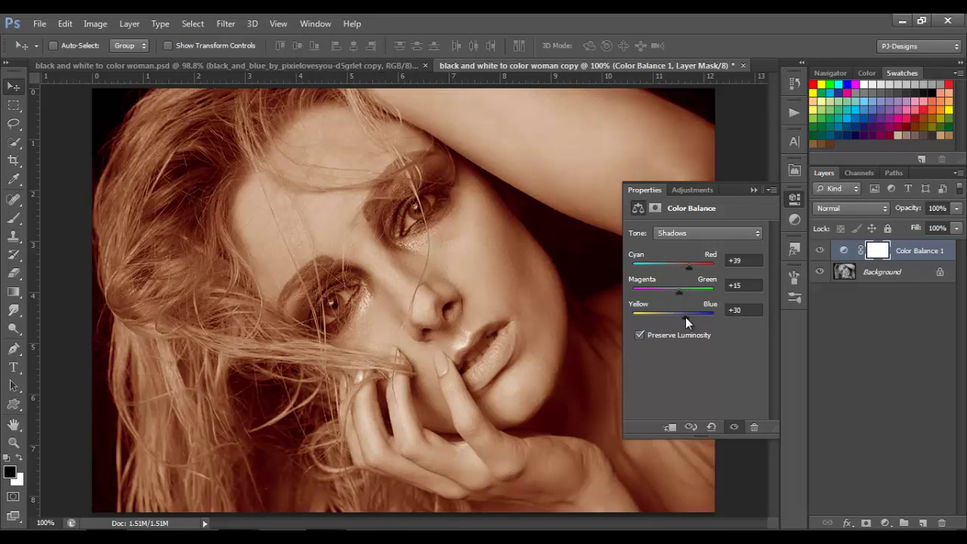
Set the Color Balance highlights to +11 cyan-red, -13 magenta-green and -36 yellow-blue, and lower the adjustment layer's opacity to 60%.
{"action": "left_click", "coordinate": [746, 237]}
{"action": "left_click", "coordinate": [737, 270]}
{"action": "left_click_drag", "start_coordinate": [673, 265], "coordinate": [678, 265]}
{"action": "left_click_drag", "start_coordinate": [673, 292], "coordinate": [666, 292]}
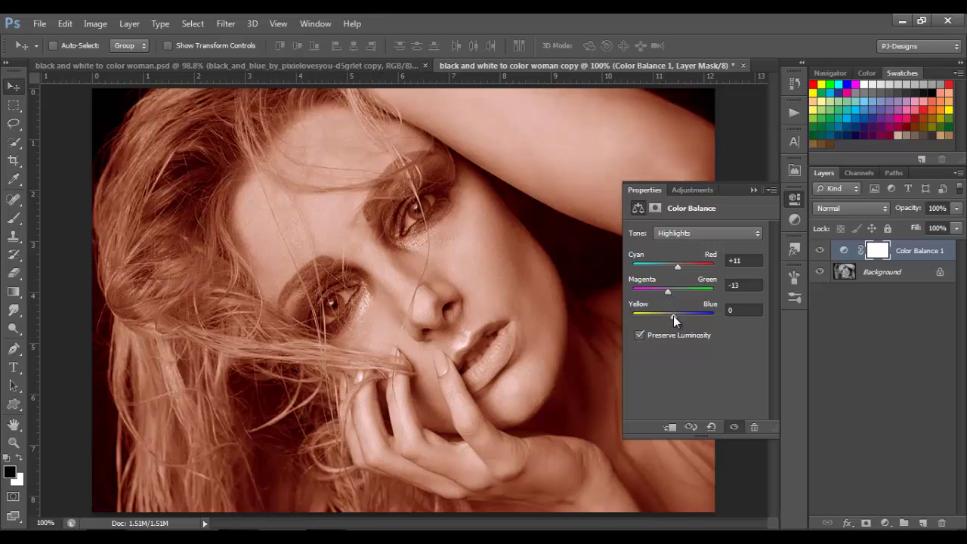
{"action": "left_click_drag", "start_coordinate": [673, 316], "coordinate": [667, 318]}
{"action": "left_click_drag", "start_coordinate": [660, 321], "coordinate": [659, 320]}
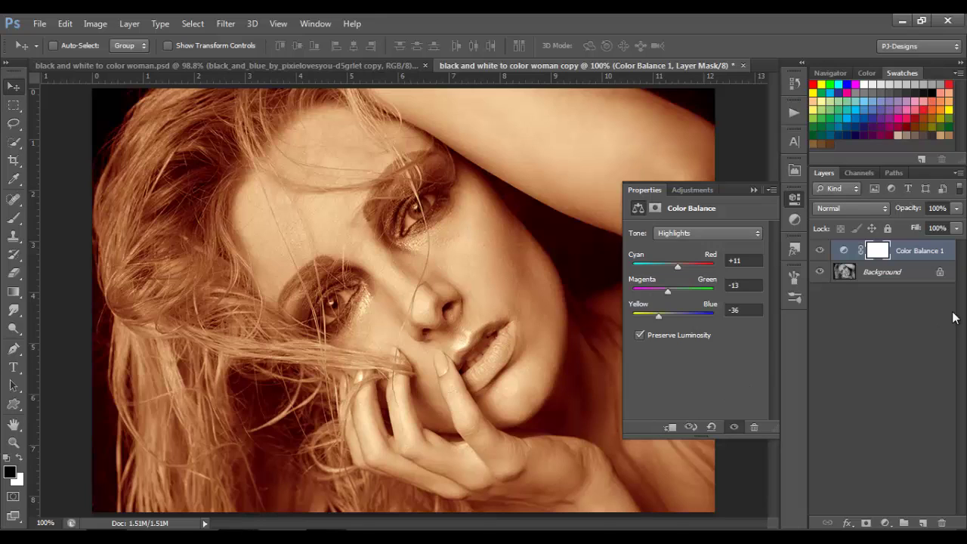
{"action": "left_click", "coordinate": [956, 208]}
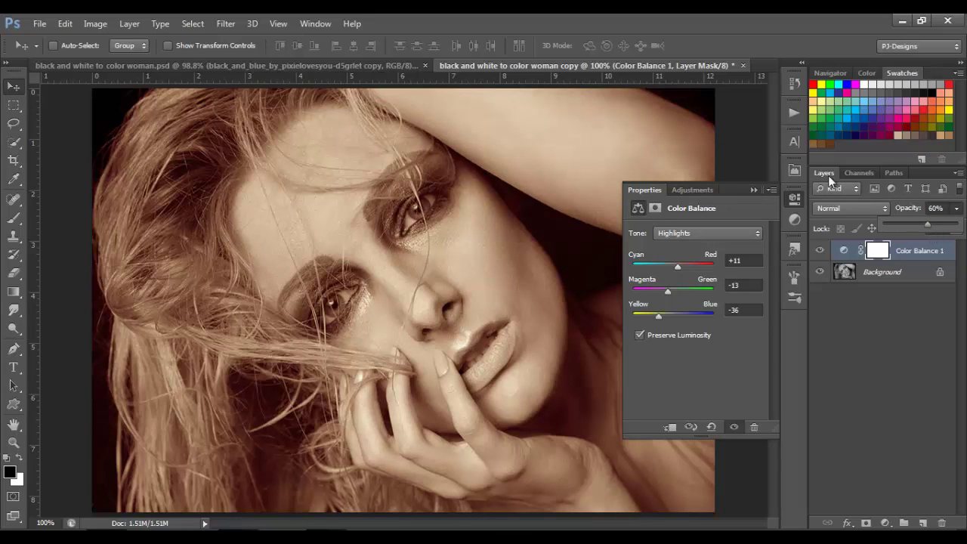
{"action": "left_click", "coordinate": [753, 190]}
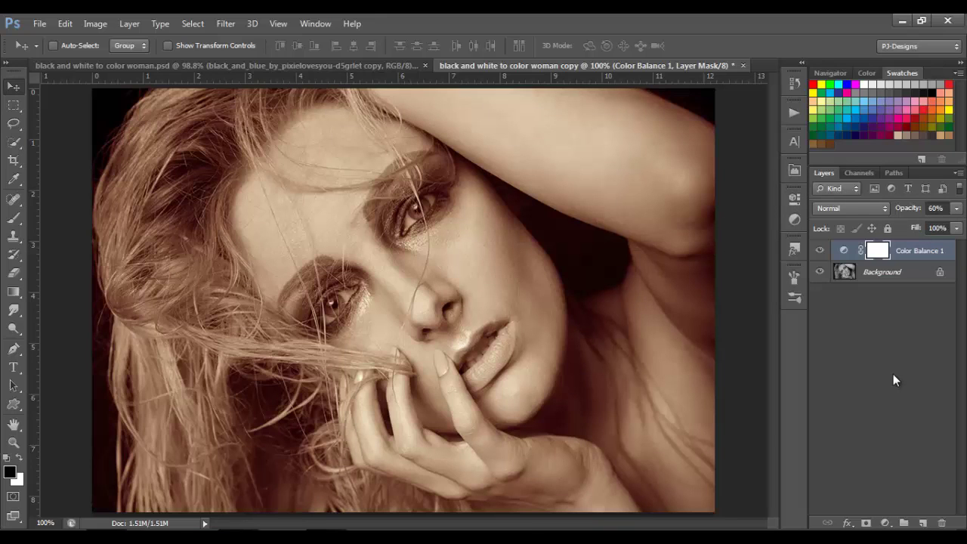
Add a Photo Filter adjustment layer using Warming Filter (85) with a density of 78%.
{"action": "left_click", "coordinate": [884, 522]}
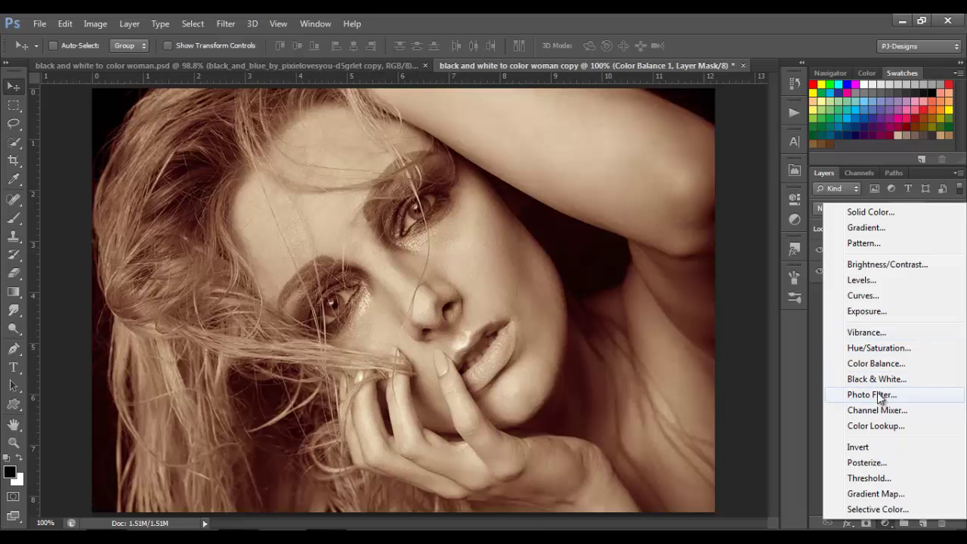
{"action": "left_click", "coordinate": [880, 396]}
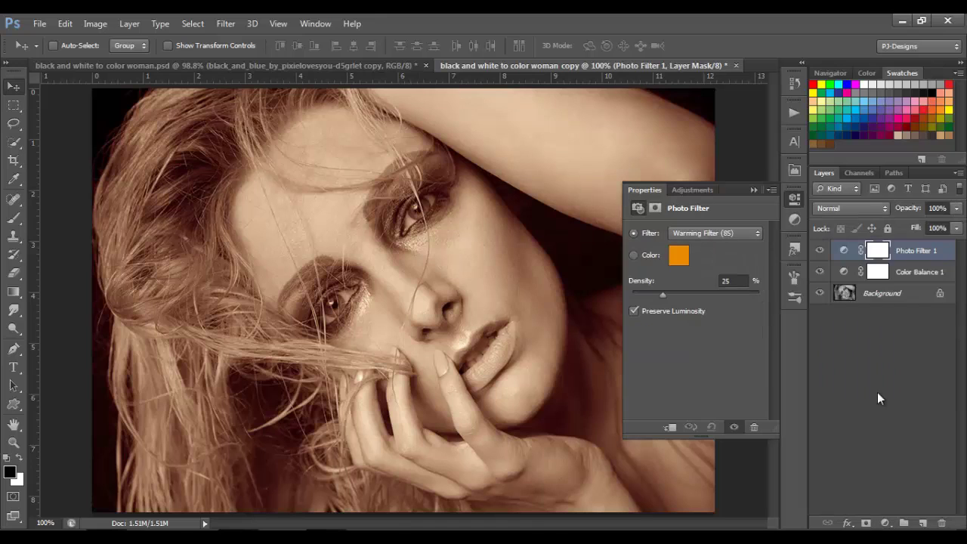
{"action": "left_click", "coordinate": [753, 236]}
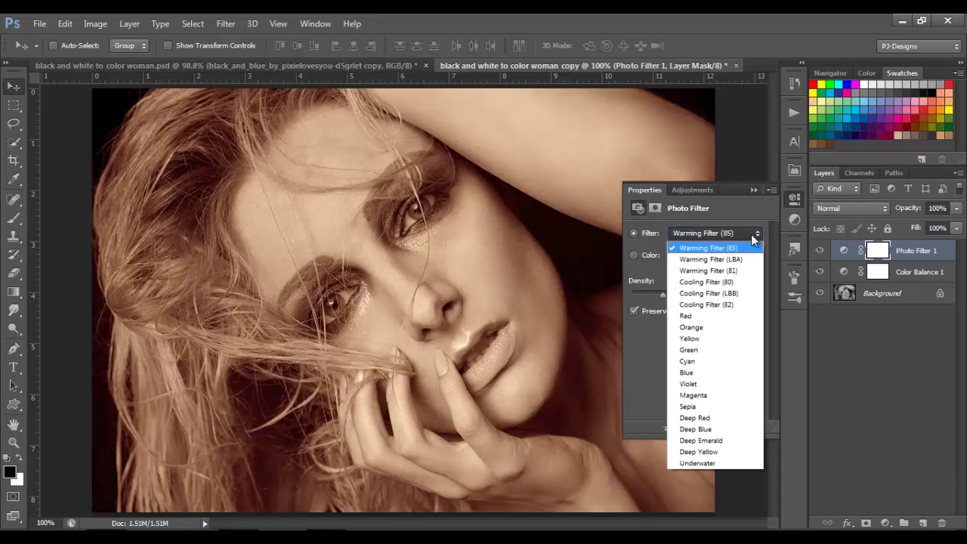
{"action": "left_click", "coordinate": [703, 236]}
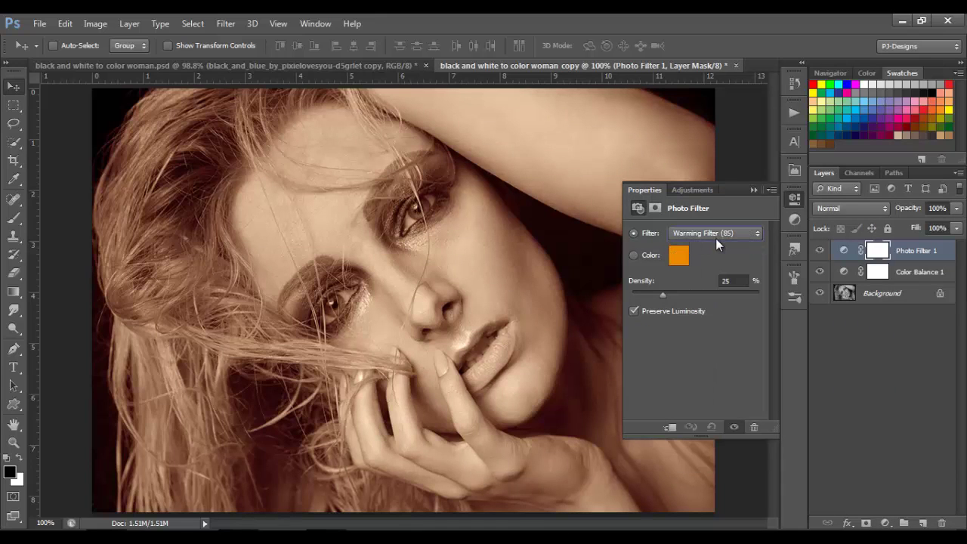
{"action": "left_click", "coordinate": [722, 293]}
Lower the Photo Filter layer's opacity to 18%.
{"action": "left_click", "coordinate": [956, 209]}
{"action": "left_click", "coordinate": [956, 209]}
{"action": "left_click", "coordinate": [918, 224]}
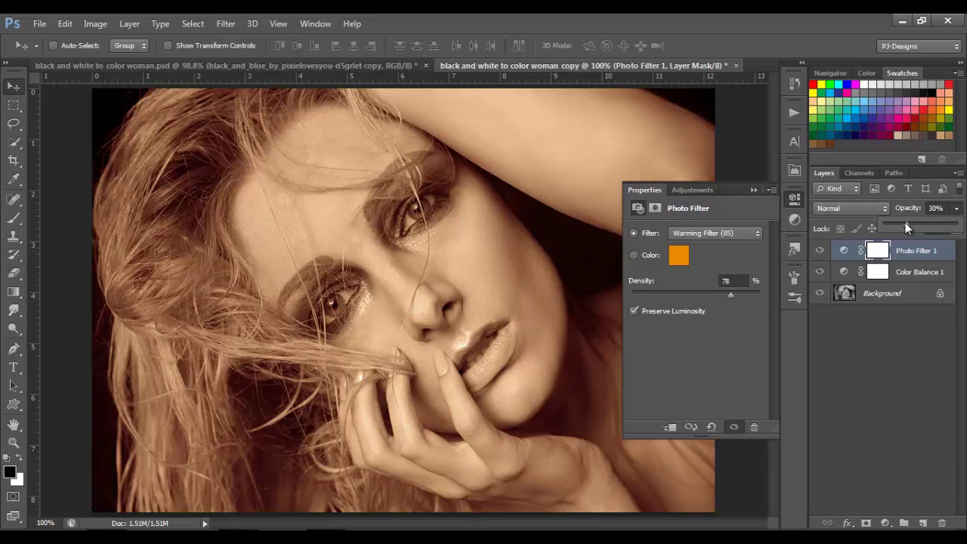
{"action": "left_click_drag", "start_coordinate": [899, 224], "coordinate": [897, 225]}
{"action": "left_click", "coordinate": [753, 191]}
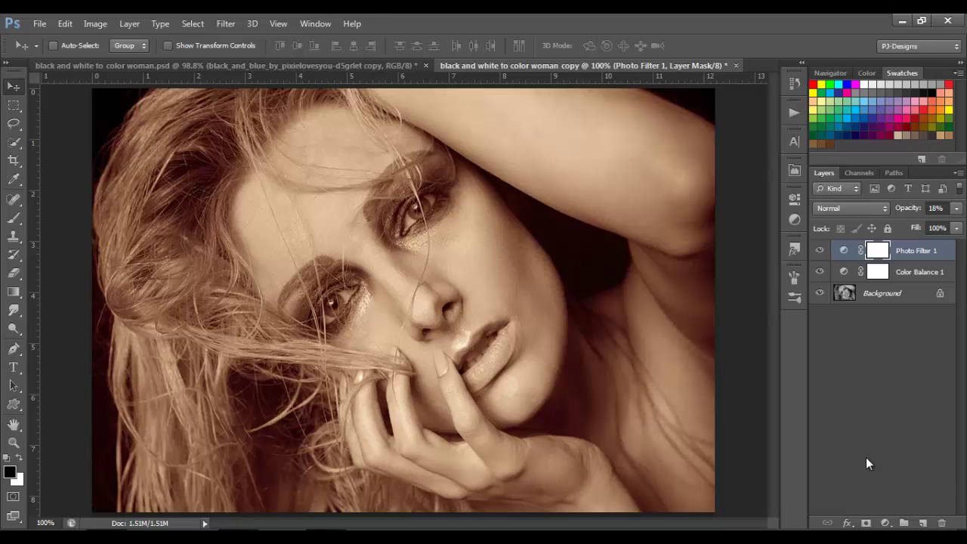
Add a second Color Balance adjustment layer and shift its midtones slightly toward cyan, green and blue.
{"action": "left_click", "coordinate": [885, 522]}
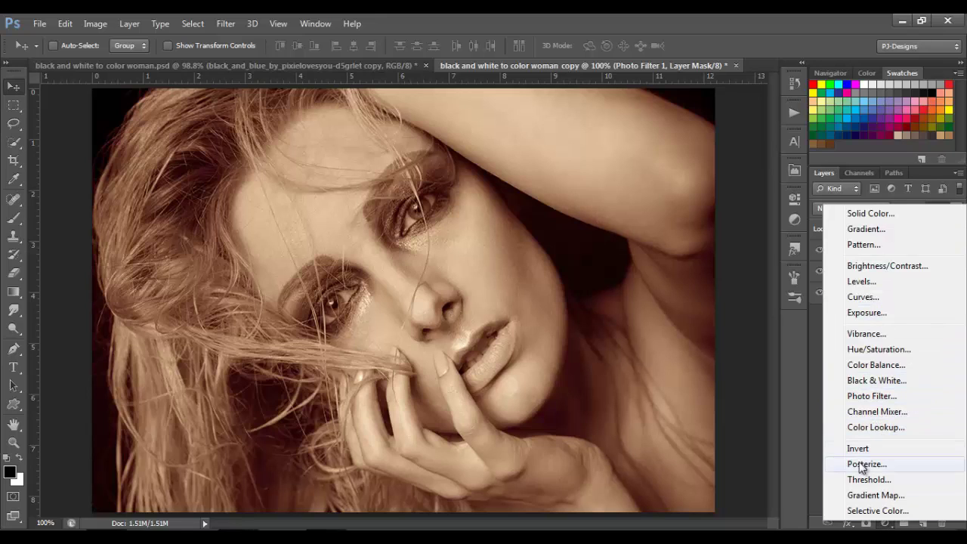
{"action": "left_click", "coordinate": [871, 366]}
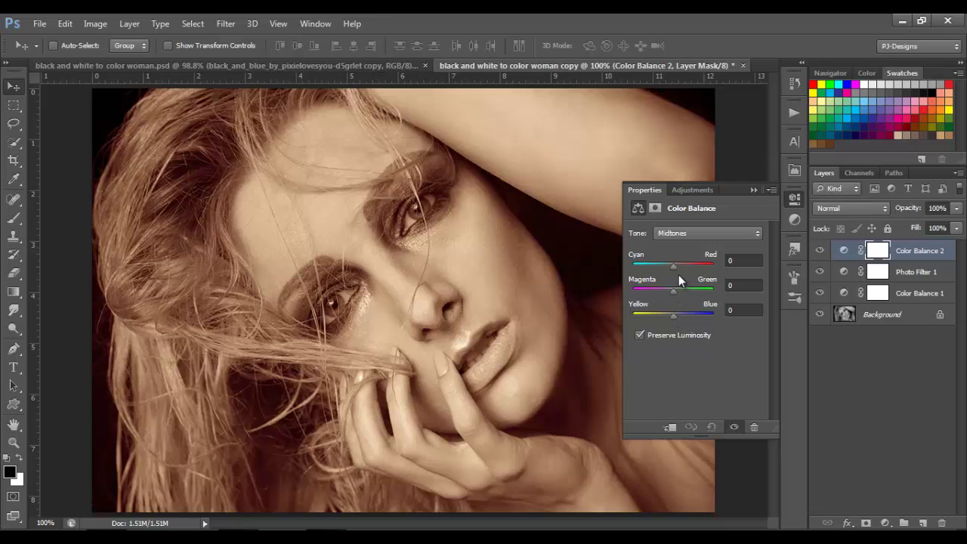
{"action": "left_click_drag", "start_coordinate": [672, 268], "coordinate": [668, 269]}
{"action": "left_click_drag", "start_coordinate": [673, 292], "coordinate": [676, 292]}
{"action": "left_click_drag", "start_coordinate": [674, 315], "coordinate": [682, 312]}
Set the cyan-red value of the second Color Balance layer's shadows to 3.
{"action": "left_click", "coordinate": [719, 229]}
{"action": "left_click", "coordinate": [679, 245]}
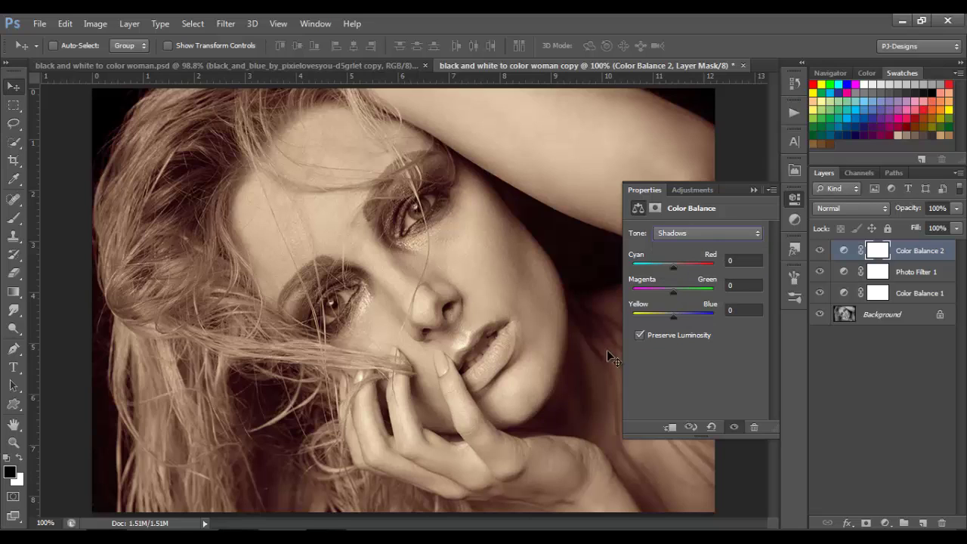
{"action": "left_click", "coordinate": [715, 260]}
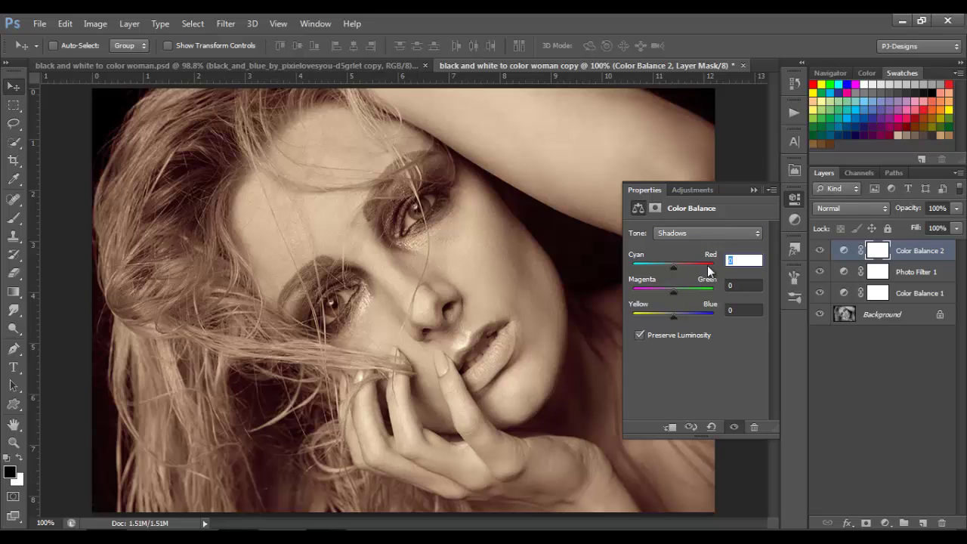
{"action": "type", "text": "3"}
{"action": "key", "text": "Return"}
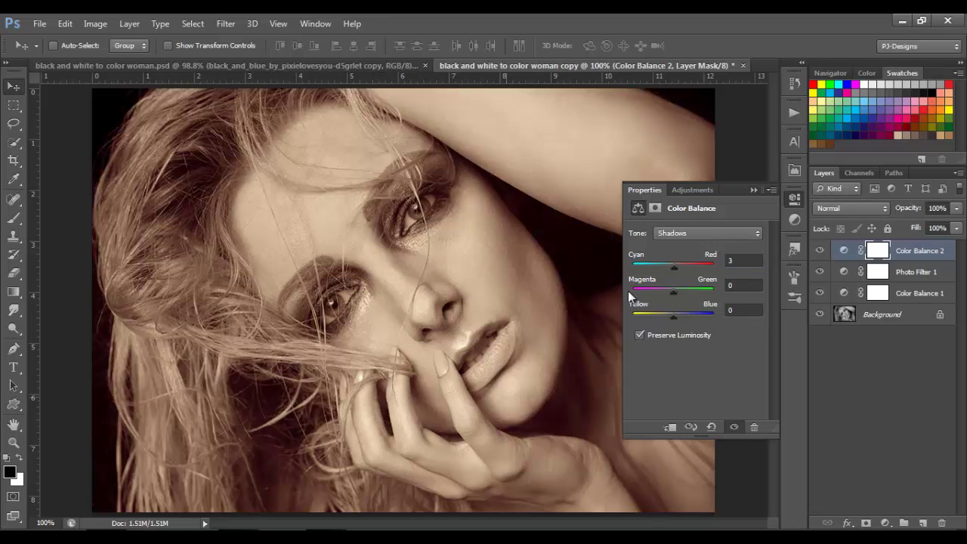
{"action": "left_click", "coordinate": [753, 191]}
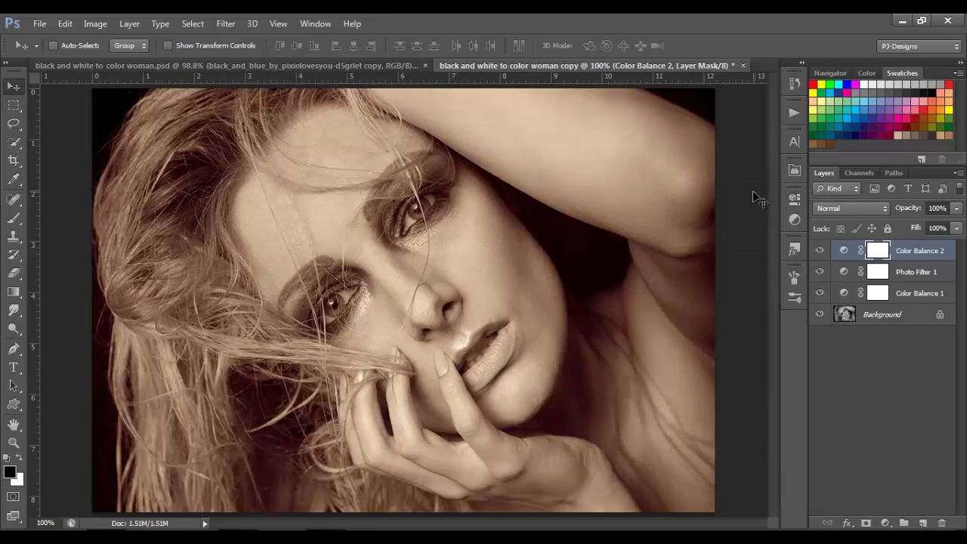
Add a Selective Color adjustment layer and set the black amount of the Reds to 15%.
{"action": "left_click", "coordinate": [885, 522]}
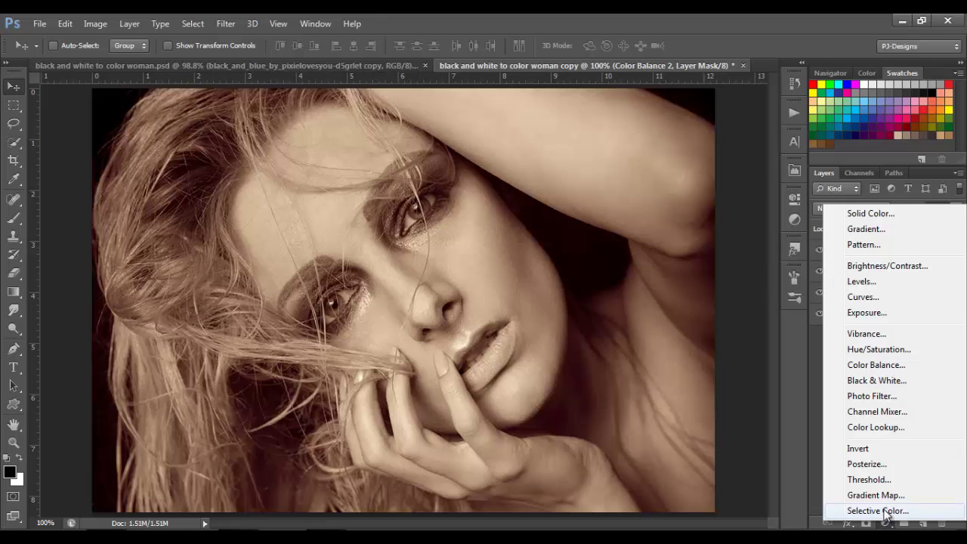
{"action": "left_click", "coordinate": [885, 511]}
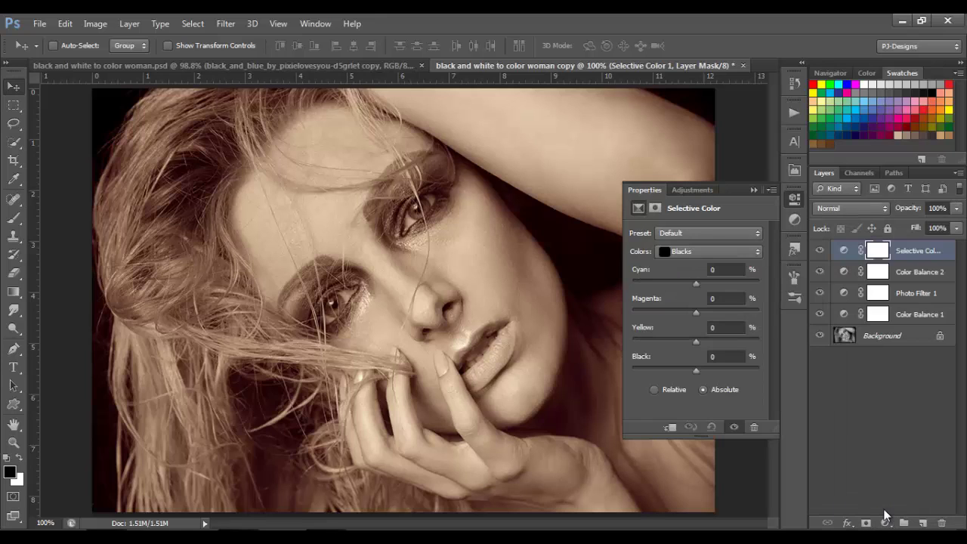
{"action": "left_click", "coordinate": [757, 252]}
{"action": "left_click", "coordinate": [752, 266]}
{"action": "left_click", "coordinate": [711, 357]}
{"action": "type", "text": "15"}
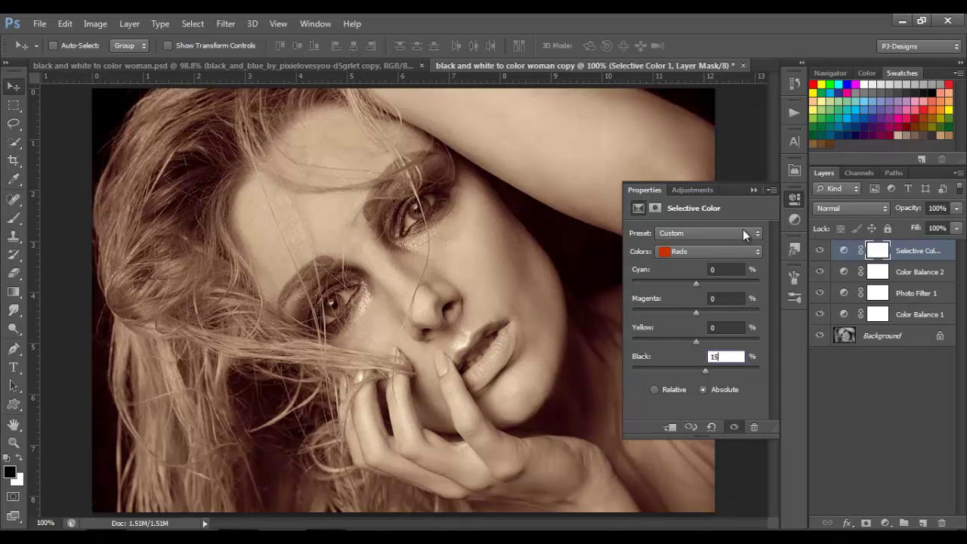
Set the cyan amount of the Yellows to -25% in the Selective Color adjustment.
{"action": "left_click", "coordinate": [743, 251]}
{"action": "left_click", "coordinate": [737, 275]}
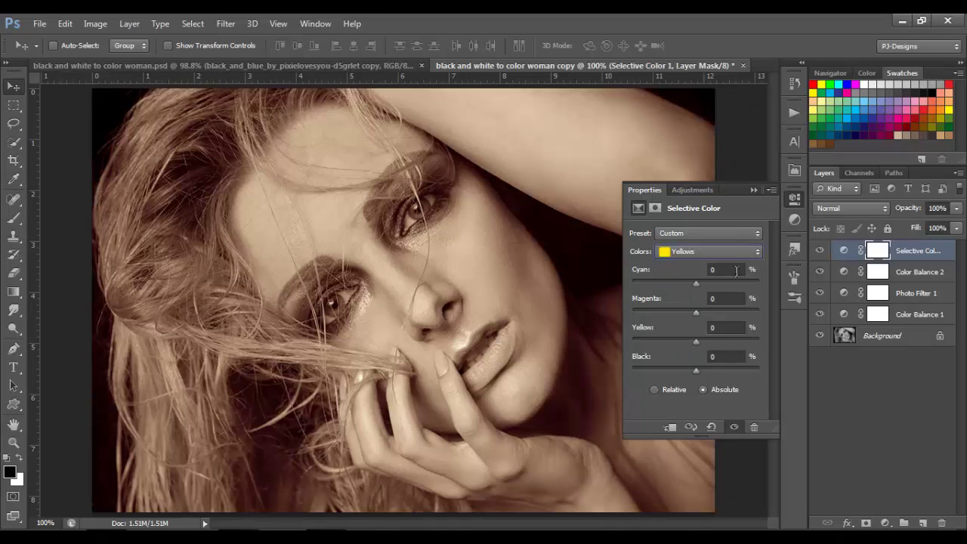
{"action": "left_click", "coordinate": [725, 268]}
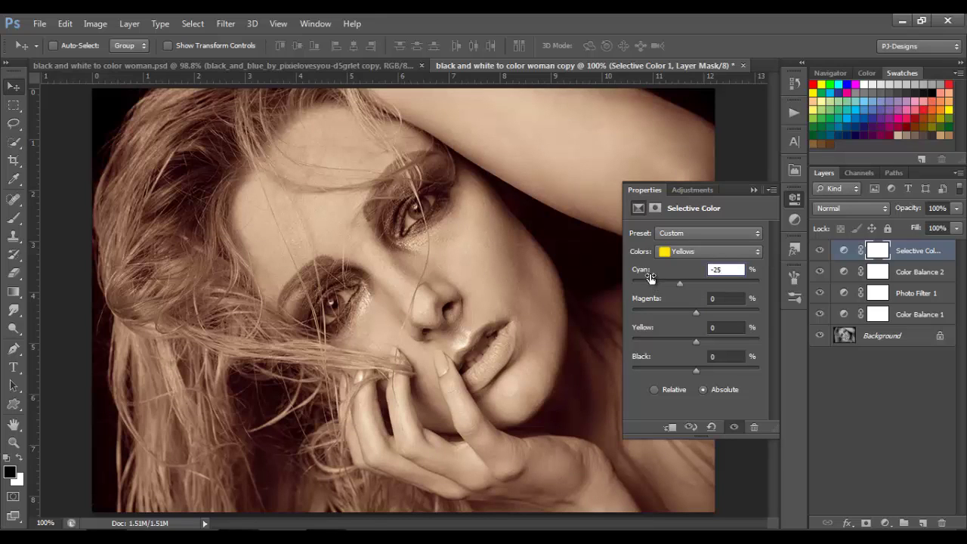
{"action": "type", "text": "-25"}
{"action": "left_click", "coordinate": [754, 190]}
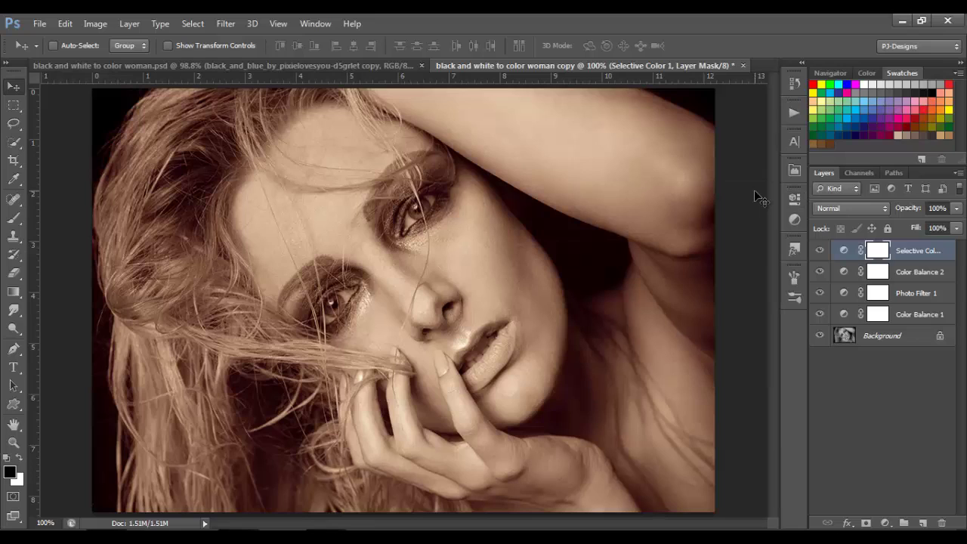
Create a new layer on top of the stack, choose the Brush tool and name the layer "lips".
{"action": "left_click", "coordinate": [924, 521]}
{"action": "key", "text": "x"}
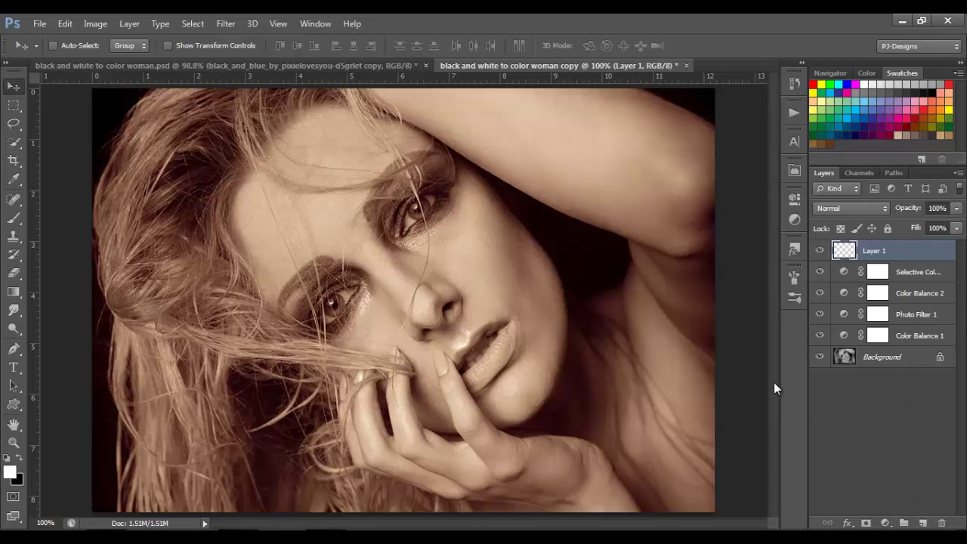
{"action": "left_click", "coordinate": [13, 218]}
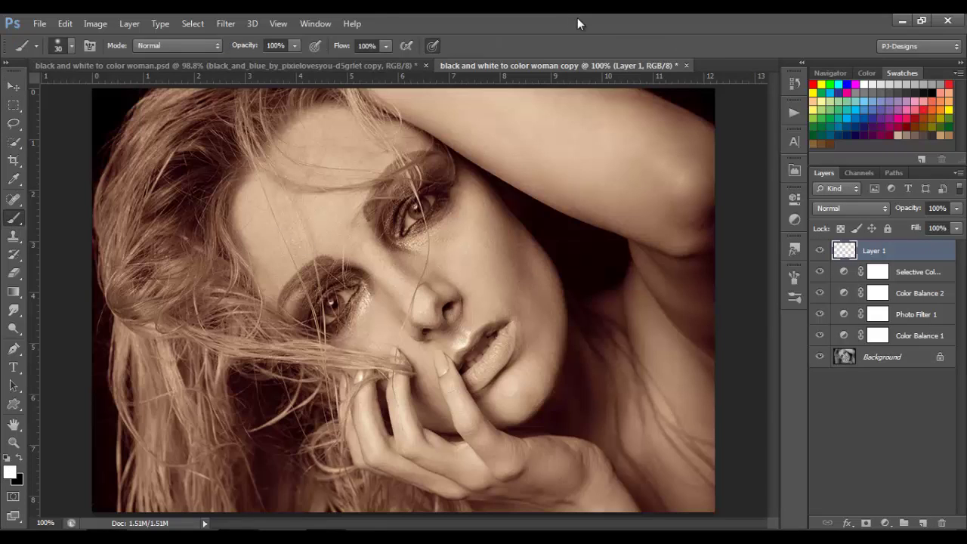
{"action": "double_click", "coordinate": [876, 252]}
{"action": "type", "text": "lips"}
{"action": "key", "text": "Return"}
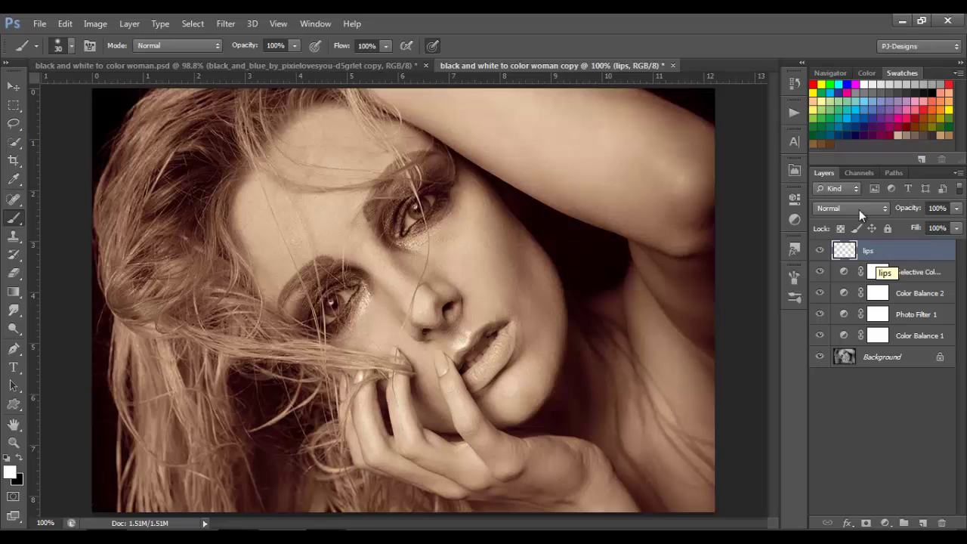
Paint the lower and upper lips solid red on the "lips" layer with a small brush of size 6, leaving the teeth uncovered.
{"action": "left_click", "coordinate": [814, 84]}
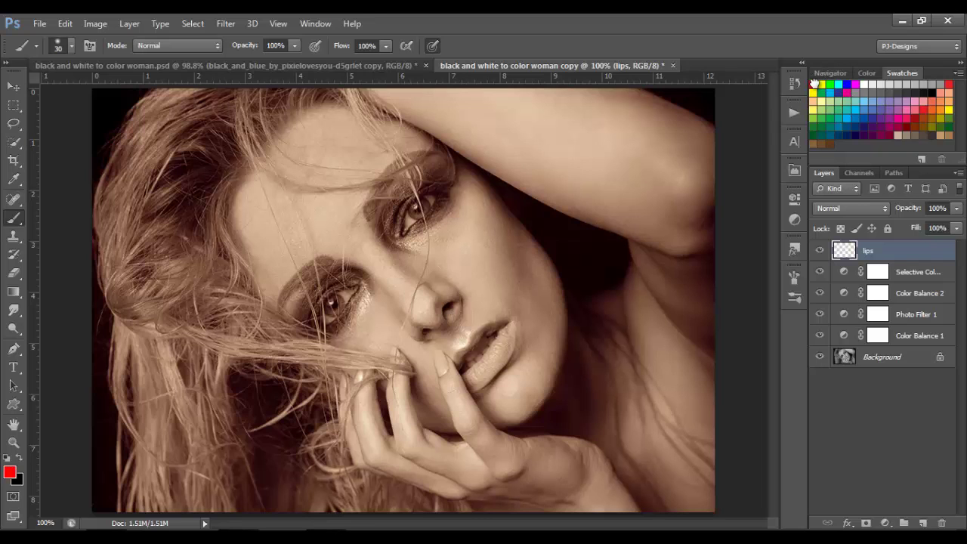
{"action": "key", "text": "ctrl+plus"}
{"action": "key", "text": "ctrl+plus"}
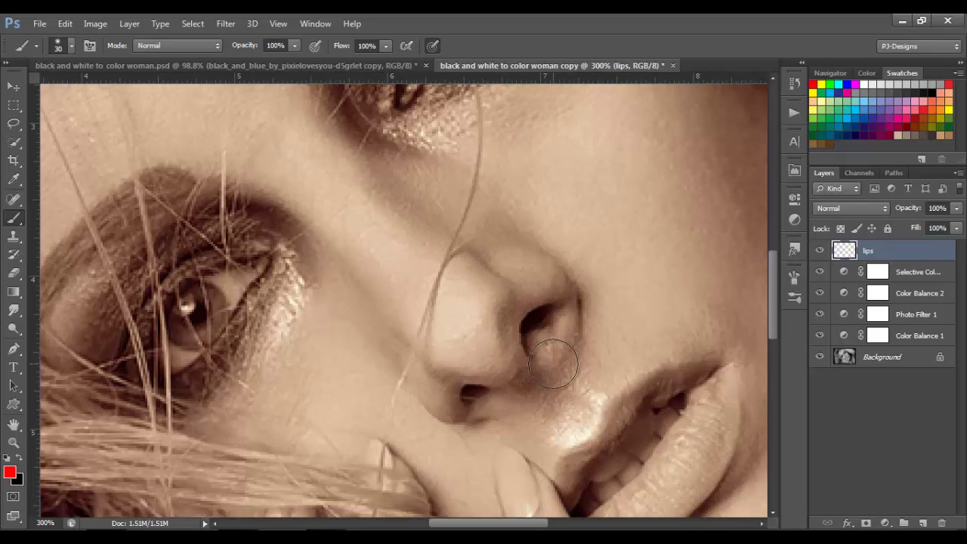
{"action": "left_click_drag", "start_coordinate": [531, 523], "coordinate": [547, 521]}
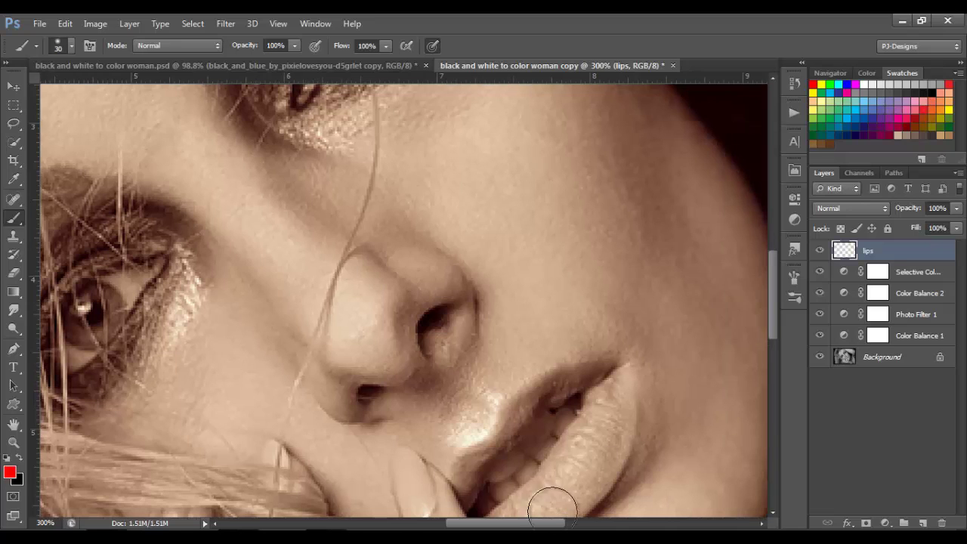
{"action": "left_click_drag", "start_coordinate": [771, 288], "coordinate": [772, 326]}
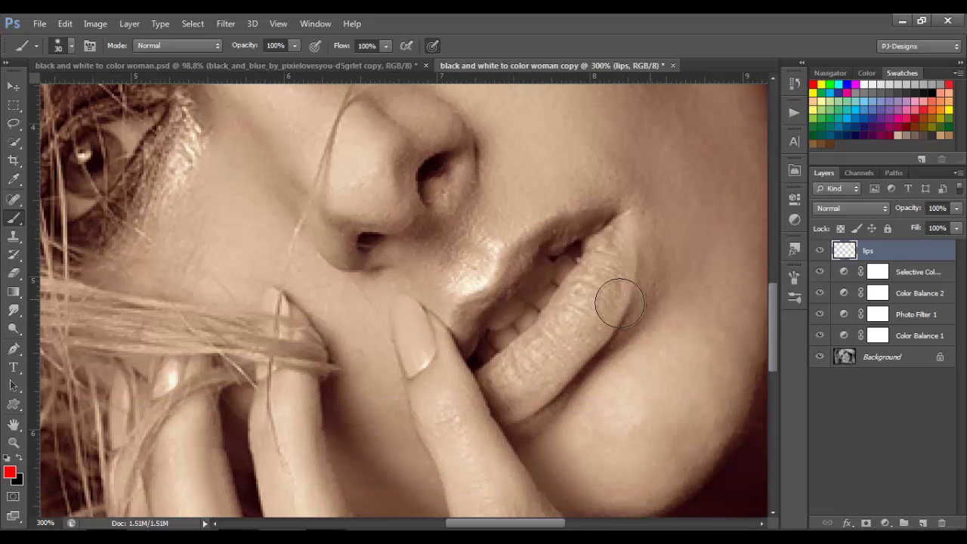
{"action": "key", "text": "bracketleft"}
{"action": "mouse_move", "coordinate": [574, 321]}
{"action": "left_mouse_down"}
{"action": "mouse_move", "coordinate": [517, 374]}
{"action": "mouse_move", "coordinate": [482, 377]}
{"action": "mouse_move", "coordinate": [500, 413]}
{"action": "mouse_move", "coordinate": [527, 411]}
{"action": "mouse_move", "coordinate": [599, 339]}
{"action": "mouse_move", "coordinate": [628, 273]}
{"action": "mouse_move", "coordinate": [623, 219]}
{"action": "mouse_move", "coordinate": [538, 330]}
{"action": "mouse_move", "coordinate": [489, 369]}
{"action": "mouse_move", "coordinate": [512, 367]}
{"action": "mouse_move", "coordinate": [501, 384]}
{"action": "mouse_move", "coordinate": [566, 353]}
{"action": "mouse_move", "coordinate": [552, 377]}
{"action": "mouse_move", "coordinate": [618, 268]}
{"action": "mouse_move", "coordinate": [574, 290]}
{"action": "left_mouse_up"}
{"action": "key", "text": "bracketleft"}
{"action": "key", "text": "bracketleft"}
{"action": "key", "text": "bracketright"}
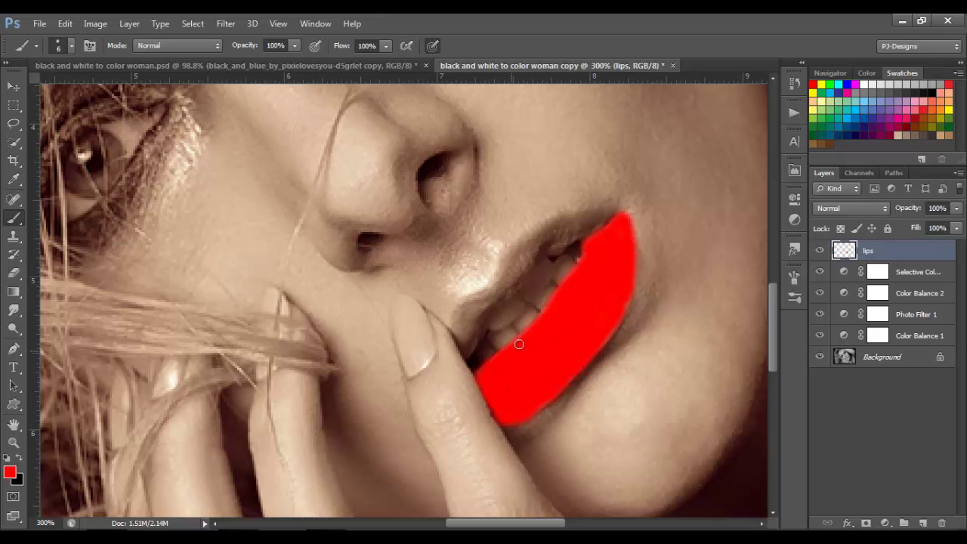
{"action": "mouse_move", "coordinate": [451, 329]}
{"action": "left_mouse_down"}
{"action": "mouse_move", "coordinate": [465, 351]}
{"action": "mouse_move", "coordinate": [542, 249]}
{"action": "mouse_move", "coordinate": [613, 215]}
{"action": "mouse_move", "coordinate": [570, 217]}
{"action": "mouse_move", "coordinate": [539, 233]}
{"action": "mouse_move", "coordinate": [457, 319]}
{"action": "mouse_move", "coordinate": [469, 312]}
{"action": "mouse_move", "coordinate": [472, 322]}
{"action": "mouse_move", "coordinate": [515, 262]}
{"action": "left_mouse_up"}
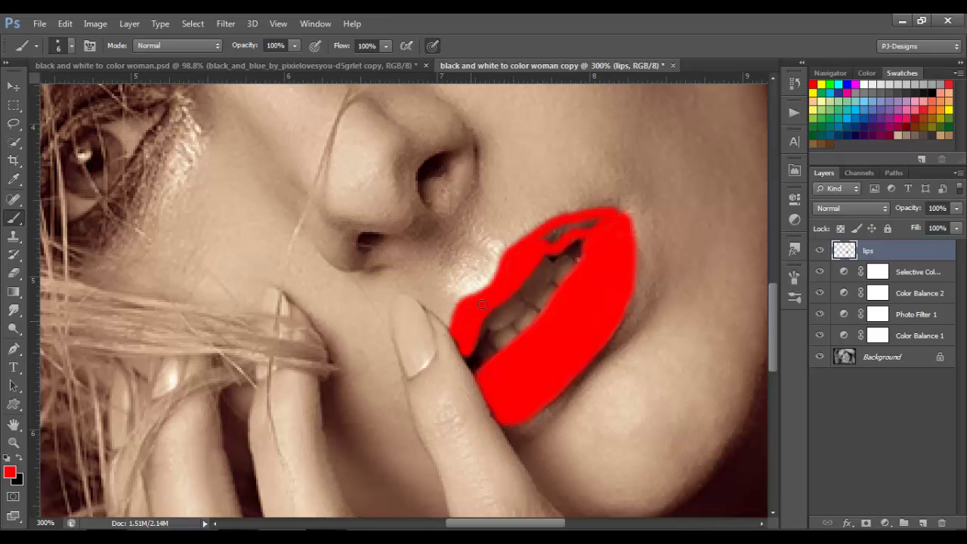
{"action": "mouse_move", "coordinate": [572, 235]}
{"action": "left_mouse_down"}
{"action": "mouse_move", "coordinate": [596, 238]}
{"action": "mouse_move", "coordinate": [611, 220]}
{"action": "mouse_move", "coordinate": [559, 225]}
{"action": "mouse_move", "coordinate": [596, 212]}
{"action": "left_mouse_up"}
Set the "lips" layer's blend mode to Soft Light and its opacity to 69%.
{"action": "left_click", "coordinate": [852, 208]}
{"action": "left_click", "coordinate": [851, 202]}
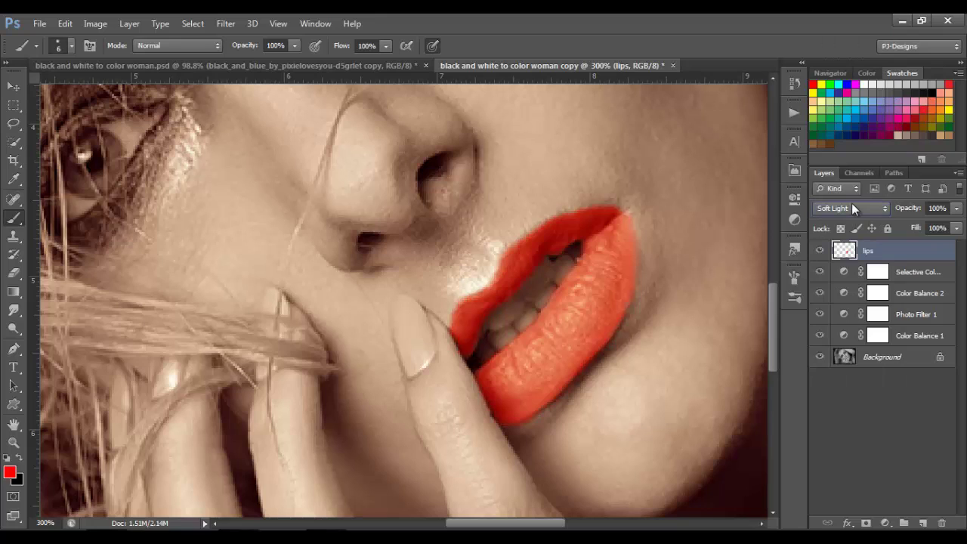
{"action": "left_click", "coordinate": [956, 208]}
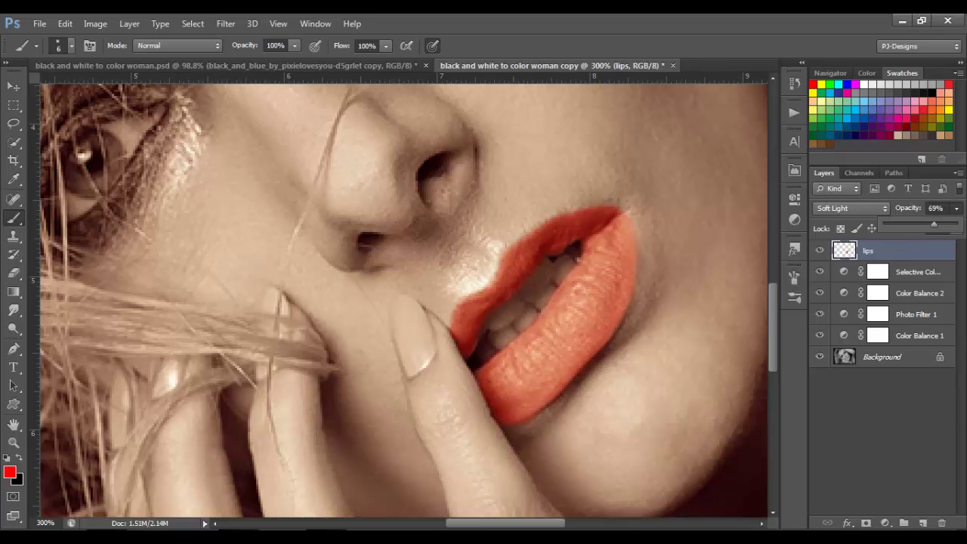
{"action": "key", "text": "Return"}
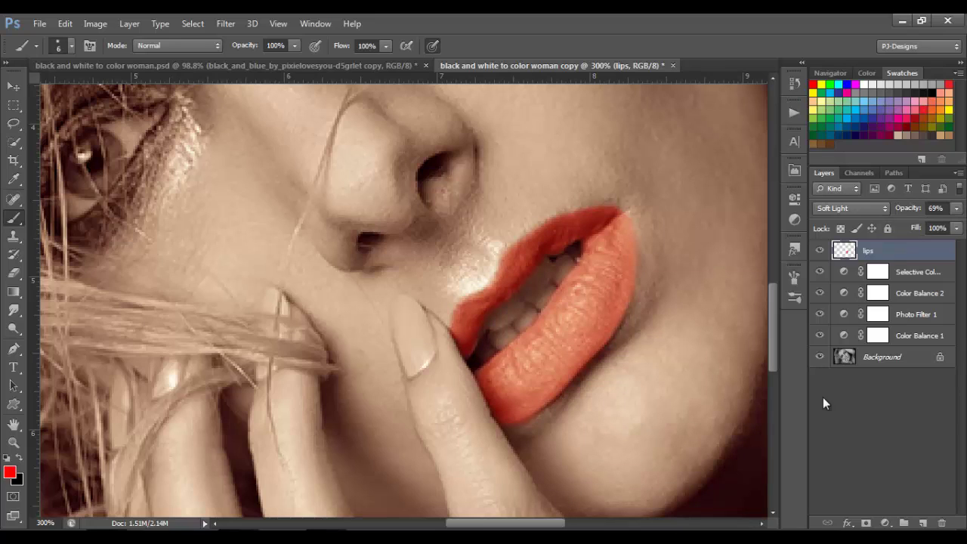
Create a new layer above "lips" and name it "eyes".
{"action": "left_click", "coordinate": [922, 523]}
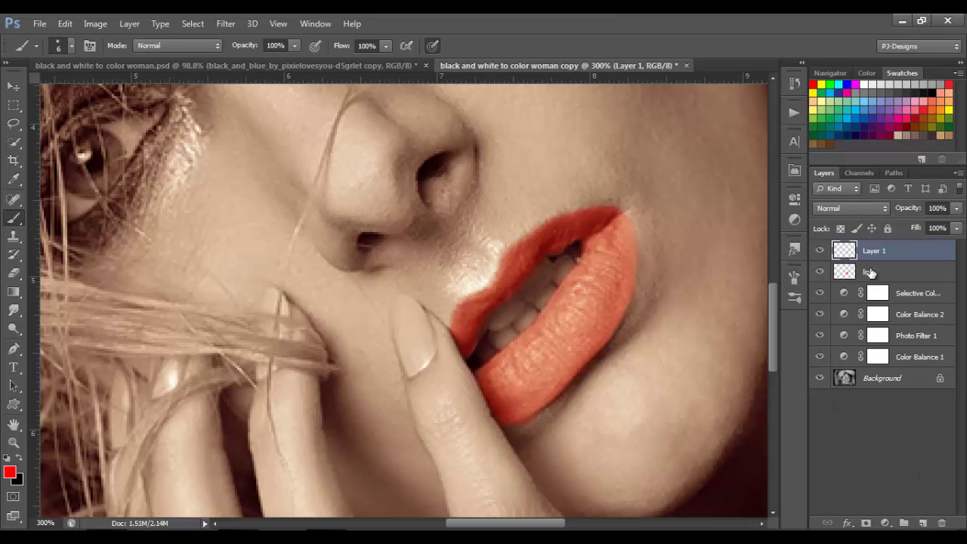
{"action": "double_click", "coordinate": [873, 252]}
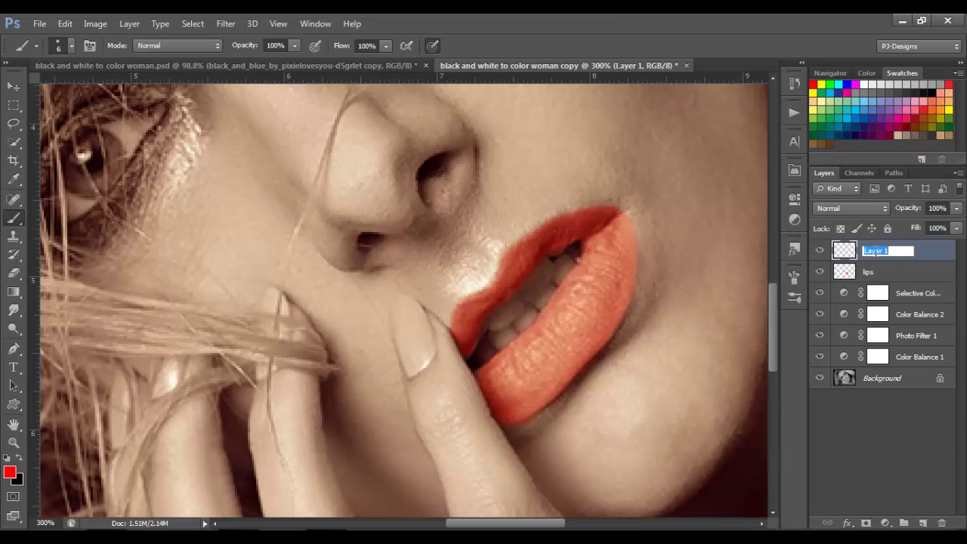
{"action": "type", "text": "eyes"}
{"action": "key", "text": "Return"}
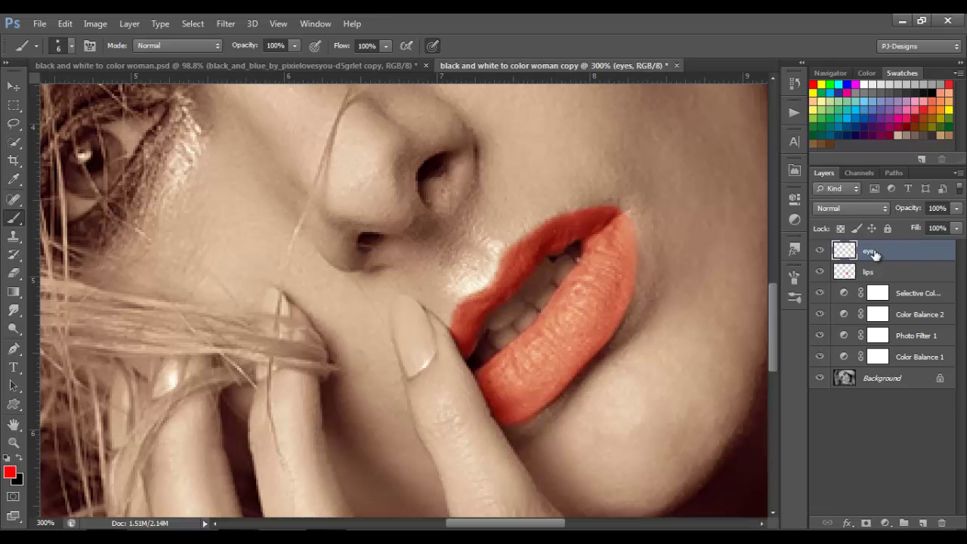
Paint the irises of both eyes bright green on the "eyes" layer, leaving the pupils and the hair strands uncovered.
{"action": "left_click_drag", "start_coordinate": [774, 299], "coordinate": [774, 254]}
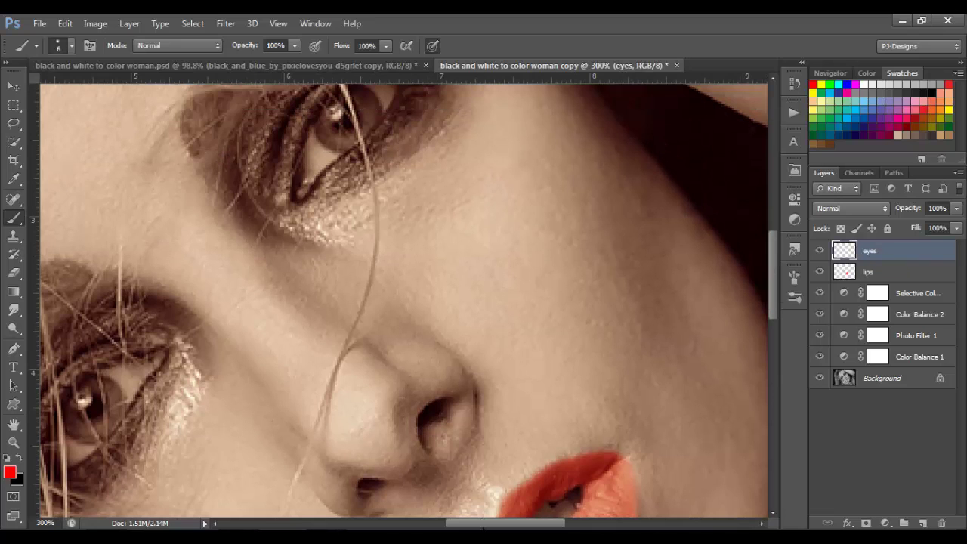
{"action": "left_click_drag", "start_coordinate": [483, 527], "coordinate": [475, 526]}
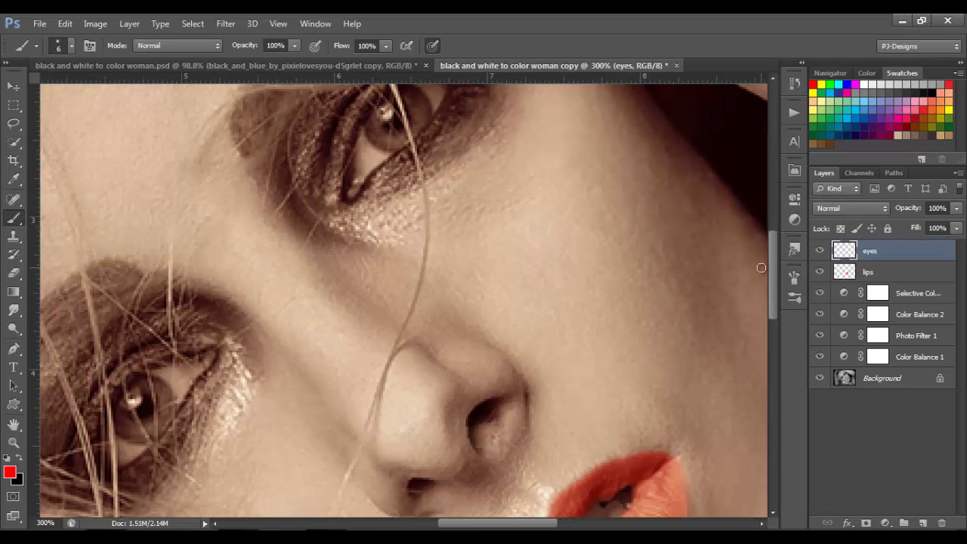
{"action": "left_click_drag", "start_coordinate": [772, 267], "coordinate": [772, 265]}
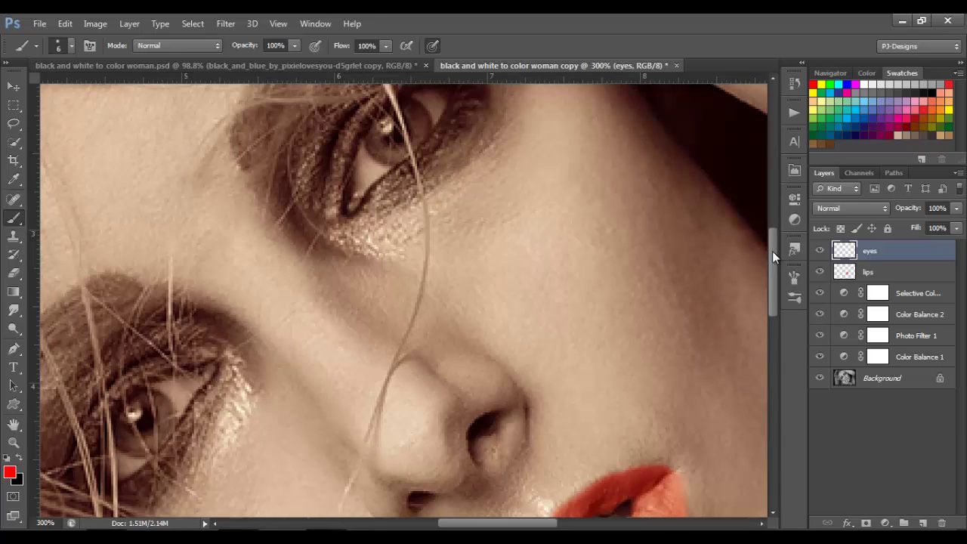
{"action": "left_click", "coordinate": [830, 84]}
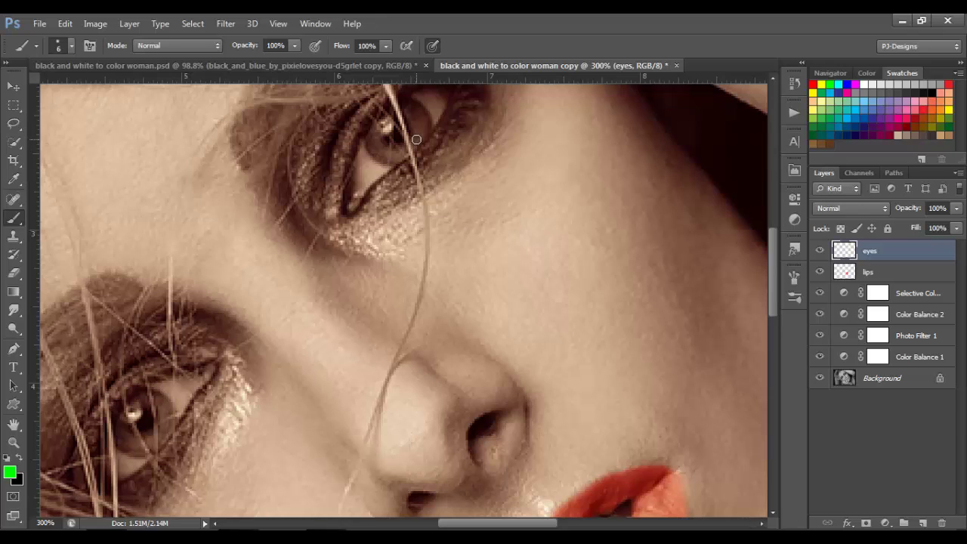
{"action": "mouse_move", "coordinate": [416, 139]}
{"action": "left_mouse_down"}
{"action": "mouse_move", "coordinate": [424, 115]}
{"action": "mouse_move", "coordinate": [405, 101]}
{"action": "mouse_move", "coordinate": [413, 127]}
{"action": "mouse_move", "coordinate": [414, 112]}
{"action": "mouse_move", "coordinate": [426, 123]}
{"action": "mouse_move", "coordinate": [416, 136]}
{"action": "mouse_move", "coordinate": [411, 117]}
{"action": "mouse_move", "coordinate": [403, 152]}
{"action": "mouse_move", "coordinate": [379, 156]}
{"action": "mouse_move", "coordinate": [370, 134]}
{"action": "mouse_move", "coordinate": [386, 158]}
{"action": "mouse_move", "coordinate": [400, 156]}
{"action": "mouse_move", "coordinate": [377, 144]}
{"action": "mouse_move", "coordinate": [418, 136]}
{"action": "left_mouse_up"}
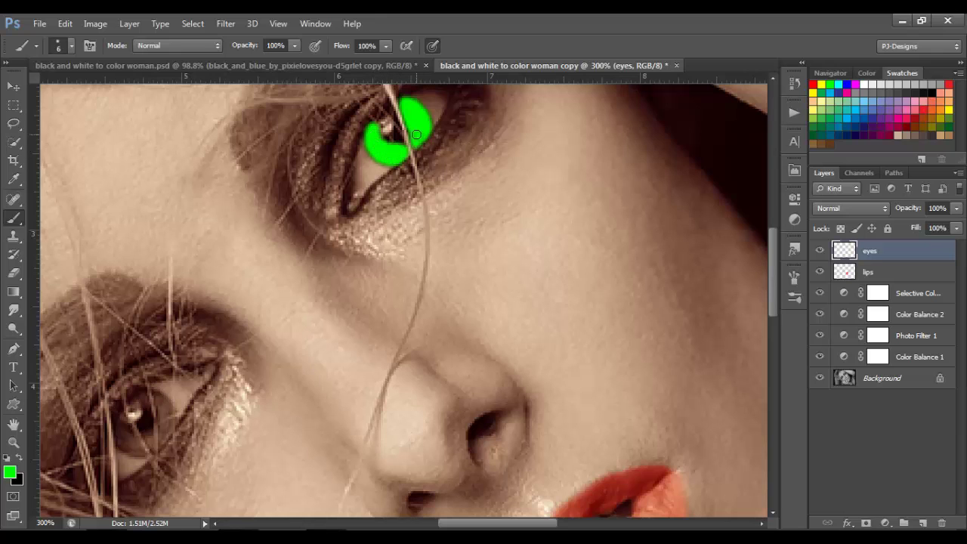
{"action": "left_click_drag", "start_coordinate": [385, 176], "coordinate": [537, 71]}
{"action": "mouse_move", "coordinate": [299, 290]}
{"action": "left_mouse_down"}
{"action": "mouse_move", "coordinate": [311, 296]}
{"action": "mouse_move", "coordinate": [323, 344]}
{"action": "mouse_move", "coordinate": [332, 296]}
{"action": "mouse_move", "coordinate": [327, 325]}
{"action": "mouse_move", "coordinate": [296, 349]}
{"action": "mouse_move", "coordinate": [273, 321]}
{"action": "mouse_move", "coordinate": [290, 346]}
{"action": "mouse_move", "coordinate": [281, 340]}
{"action": "left_mouse_up"}
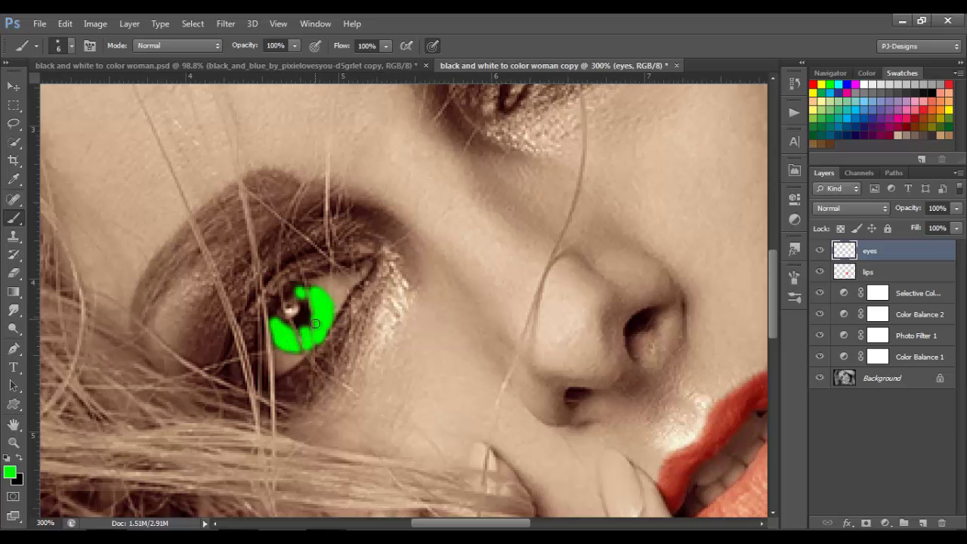
Set the "eyes" layer's blend mode to Soft Light and lower its opacity to tone down the green.
{"action": "key", "text": "ctrl+0"}
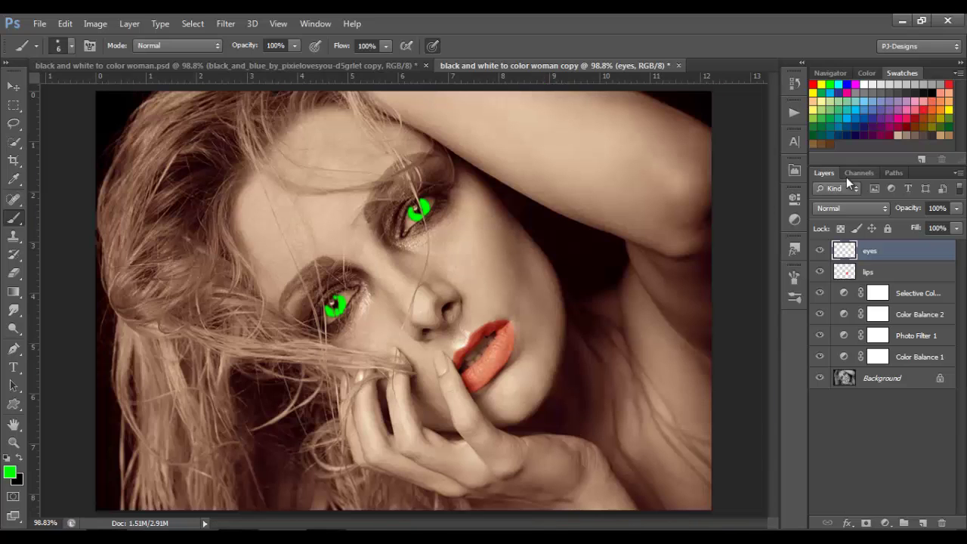
{"action": "left_click", "coordinate": [849, 206]}
{"action": "left_click", "coordinate": [846, 201]}
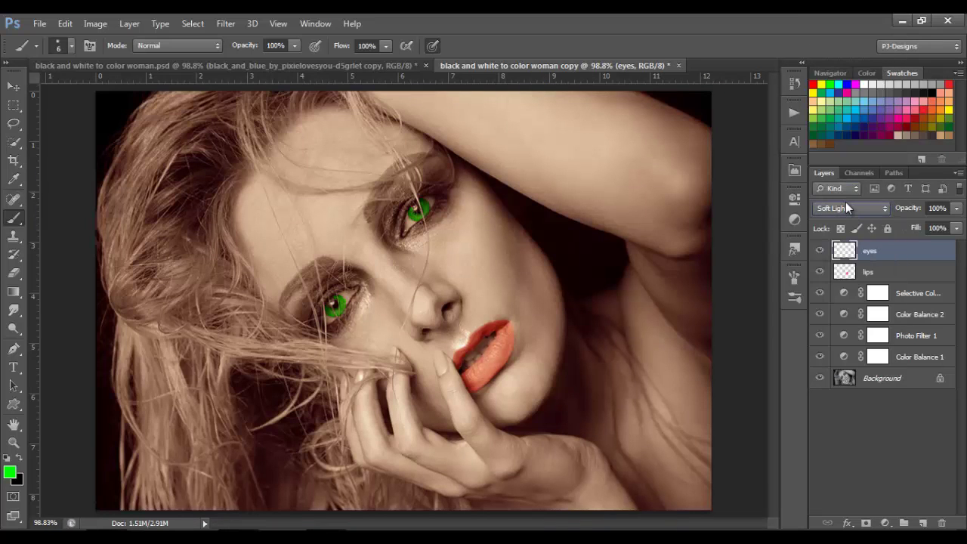
{"action": "left_click", "coordinate": [956, 208]}
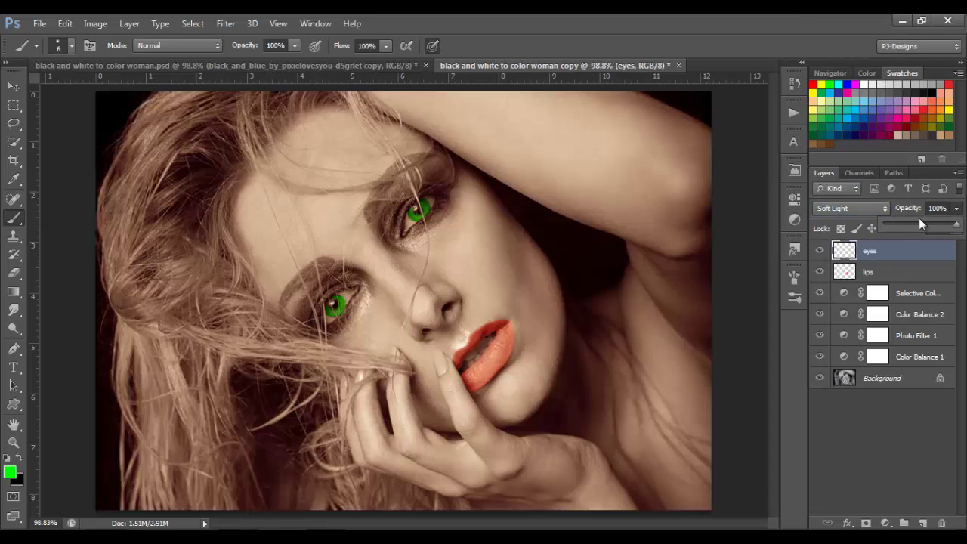
{"action": "left_click", "coordinate": [907, 224]}
Create a new layer above "eyes" and name it "nails".
{"action": "left_click", "coordinate": [923, 523]}
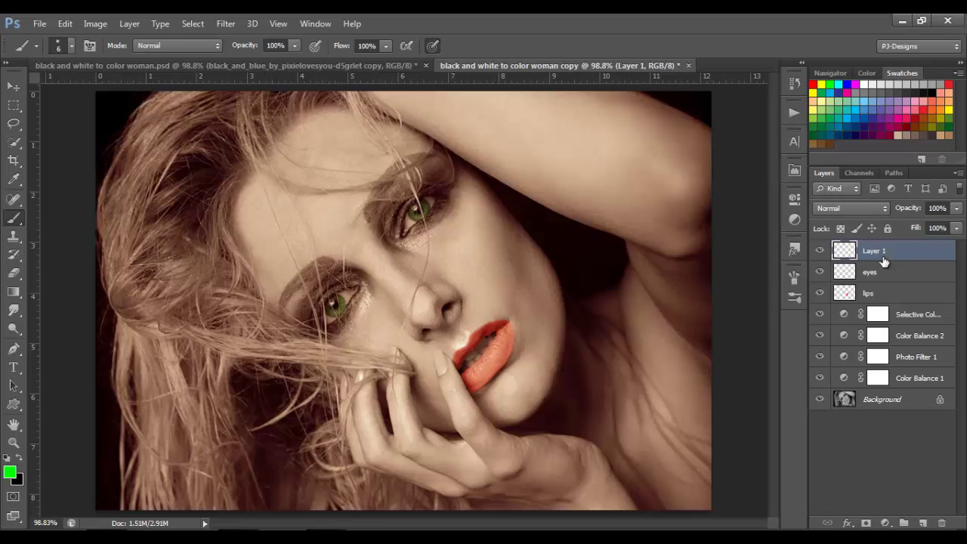
{"action": "double_click", "coordinate": [877, 252]}
{"action": "type", "text": "nails"}
{"action": "key", "text": "Return"}
Paint the fingernail nearest the lips solid red on the "nails" layer.
{"action": "left_click", "coordinate": [814, 85]}
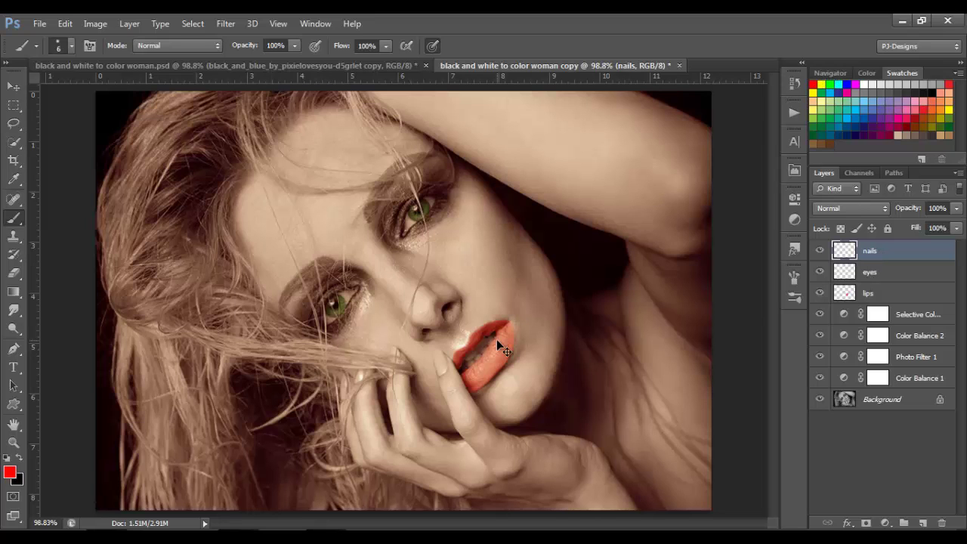
{"action": "key", "text": "ctrl+plus"}
{"action": "key", "text": "ctrl+plus"}
{"action": "key", "text": "ctrl+plus"}
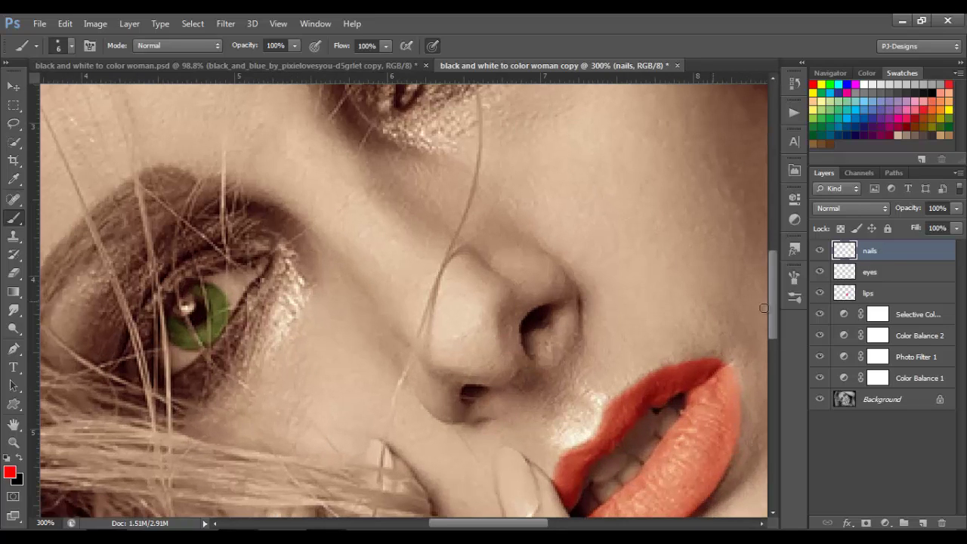
{"action": "left_click_drag", "start_coordinate": [772, 300], "coordinate": [772, 349]}
{"action": "mouse_move", "coordinate": [514, 313]}
{"action": "left_mouse_down"}
{"action": "mouse_move", "coordinate": [530, 294]}
{"action": "mouse_move", "coordinate": [518, 308]}
{"action": "mouse_move", "coordinate": [529, 258]}
{"action": "mouse_move", "coordinate": [505, 239]}
{"action": "mouse_move", "coordinate": [497, 265]}
{"action": "mouse_move", "coordinate": [509, 299]}
{"action": "mouse_move", "coordinate": [526, 263]}
{"action": "mouse_move", "coordinate": [509, 253]}
{"action": "mouse_move", "coordinate": [515, 288]}
{"action": "mouse_move", "coordinate": [525, 282]}
{"action": "left_mouse_up"}
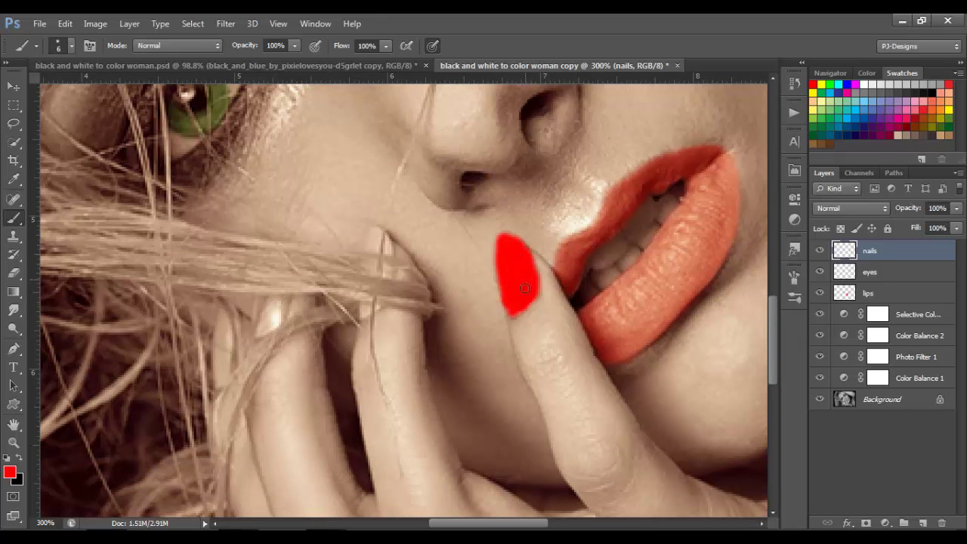
Paint the remaining visible fingernails red with the brush reduced to size 4, working around the hair strands.
{"action": "mouse_move", "coordinate": [458, 327]}
{"action": "left_mouse_down"}
{"action": "mouse_move", "coordinate": [546, 411]}
{"action": "mouse_move", "coordinate": [457, 321]}
{"action": "mouse_move", "coordinate": [463, 338]}
{"action": "mouse_move", "coordinate": [477, 330]}
{"action": "mouse_move", "coordinate": [467, 321]}
{"action": "mouse_move", "coordinate": [463, 341]}
{"action": "left_mouse_up"}
{"action": "left_click_drag", "start_coordinate": [451, 392], "coordinate": [463, 346]}
{"action": "key", "text": "bracketleft"}
{"action": "key", "text": "bracketleft"}
{"action": "left_click", "coordinate": [477, 341]}
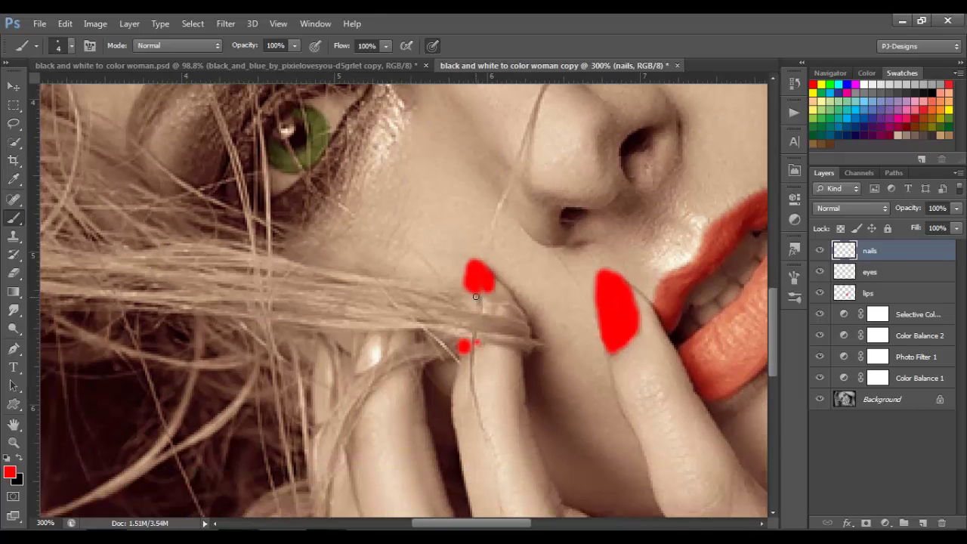
{"action": "left_click_drag", "start_coordinate": [480, 311], "coordinate": [487, 301]}
{"action": "mouse_move", "coordinate": [376, 355]}
{"action": "left_mouse_down"}
{"action": "mouse_move", "coordinate": [415, 345]}
{"action": "mouse_move", "coordinate": [411, 326]}
{"action": "mouse_move", "coordinate": [397, 358]}
{"action": "mouse_move", "coordinate": [408, 336]}
{"action": "mouse_move", "coordinate": [540, 261]}
{"action": "left_mouse_up"}
{"action": "mouse_move", "coordinate": [502, 330]}
{"action": "left_mouse_down"}
{"action": "mouse_move", "coordinate": [500, 281]}
{"action": "mouse_move", "coordinate": [487, 287]}
{"action": "mouse_move", "coordinate": [489, 340]}
{"action": "mouse_move", "coordinate": [497, 261]}
{"action": "mouse_move", "coordinate": [502, 325]}
{"action": "mouse_move", "coordinate": [492, 281]}
{"action": "left_mouse_up"}
Set the "nails" layer's blend mode to Soft Light.
{"action": "key", "text": "ctrl+0"}
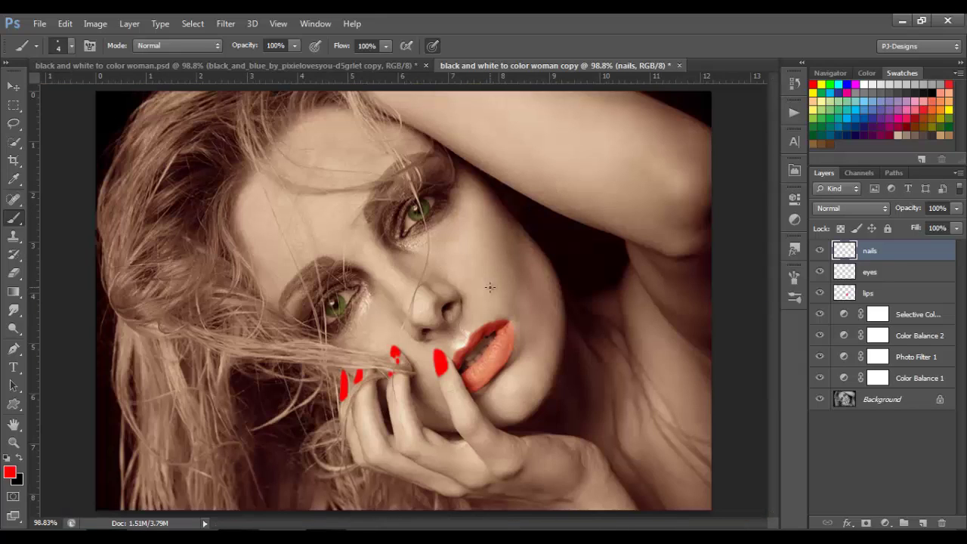
{"action": "left_click", "coordinate": [835, 204]}
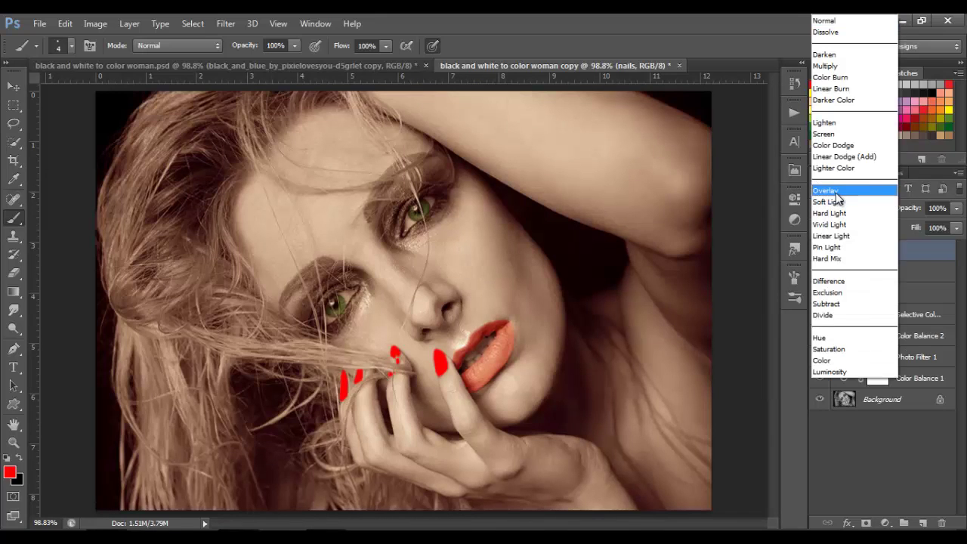
{"action": "left_click", "coordinate": [835, 199]}
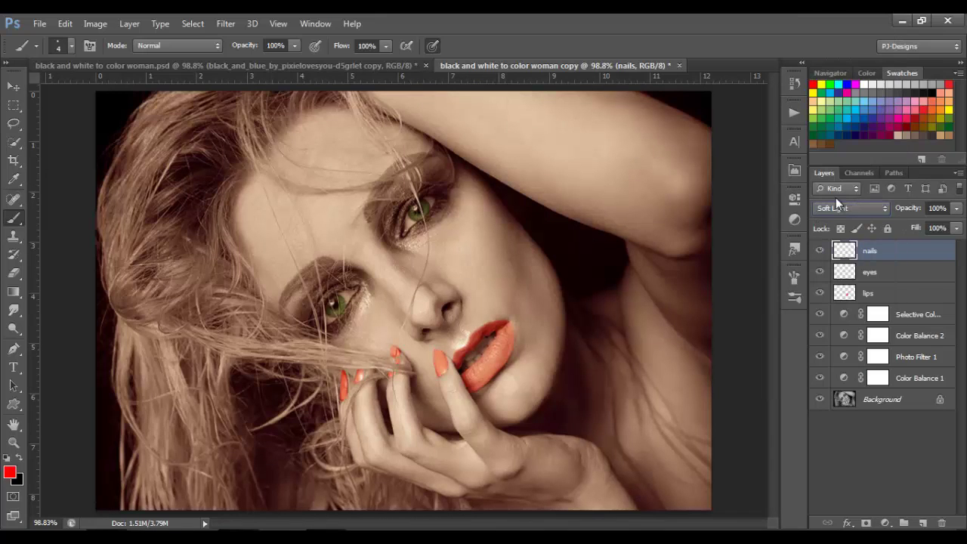
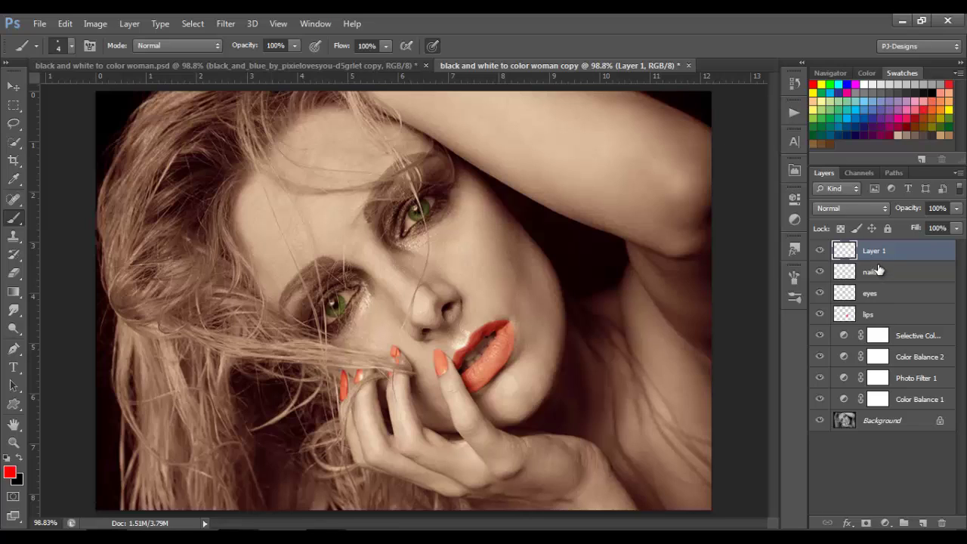
Add a new layer above "nails" and name it "eye shadows".
{"action": "double_click", "coordinate": [878, 254]}
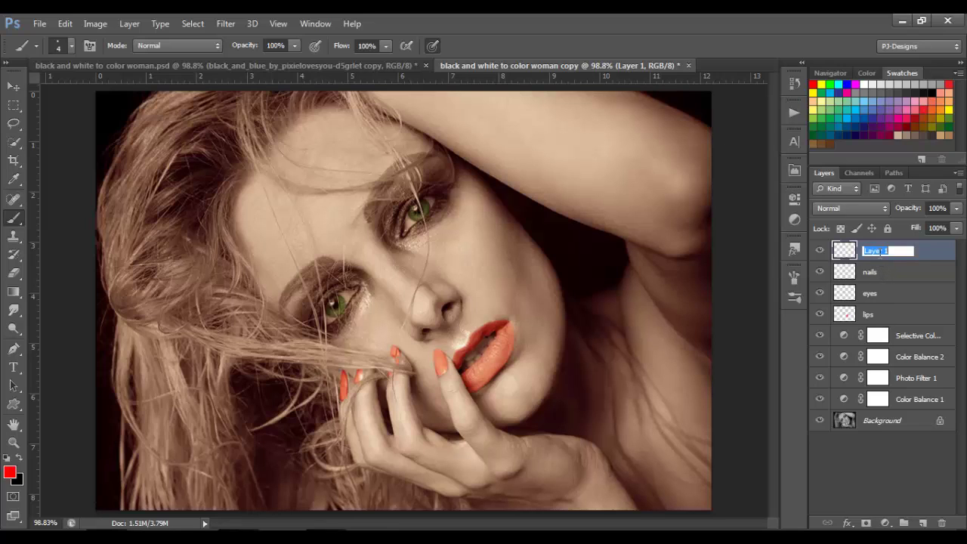
{"action": "type", "text": "eye shadows"}
{"action": "key", "text": "Return"}
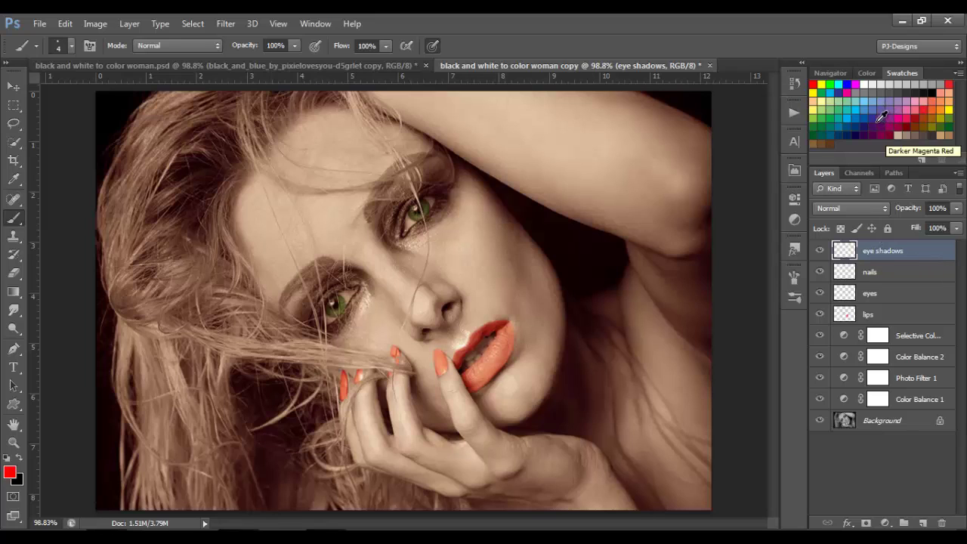
Paint teal eye shadow around the eye nearer the raised arm on the "eye shadows" layer with a size 15 brush.
{"action": "left_click", "coordinate": [856, 111]}
{"action": "key", "text": "i"}
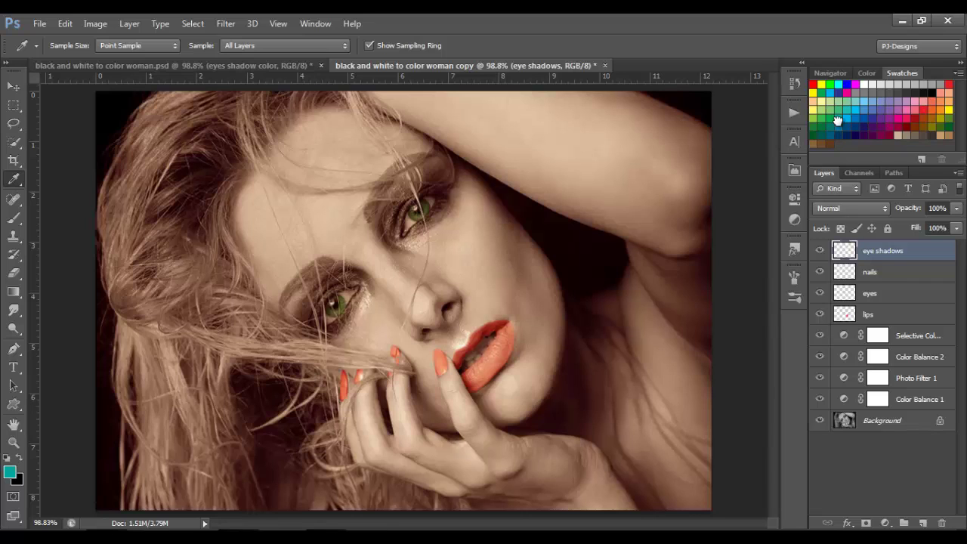
{"action": "left_click", "coordinate": [13, 218]}
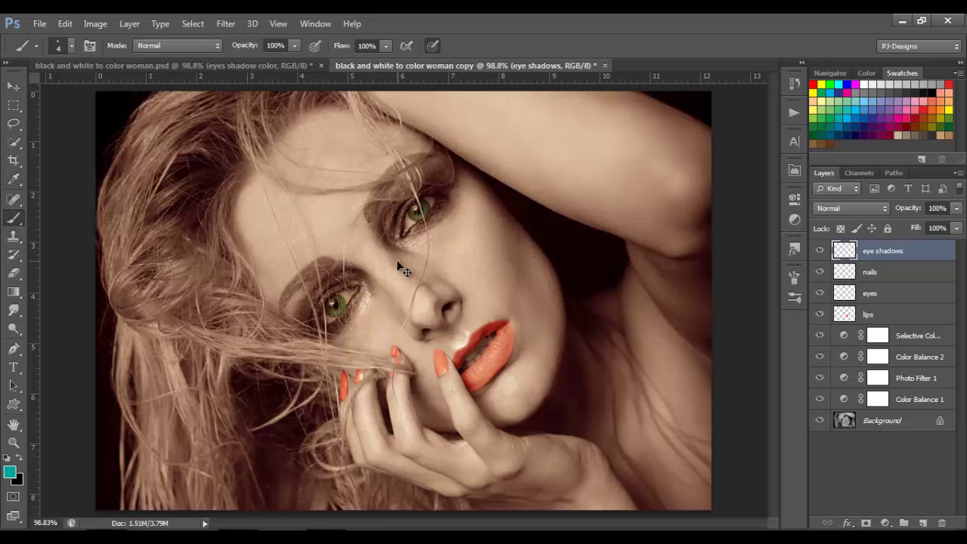
{"action": "key", "text": "ctrl+plus"}
{"action": "key", "text": "ctrl+plus"}
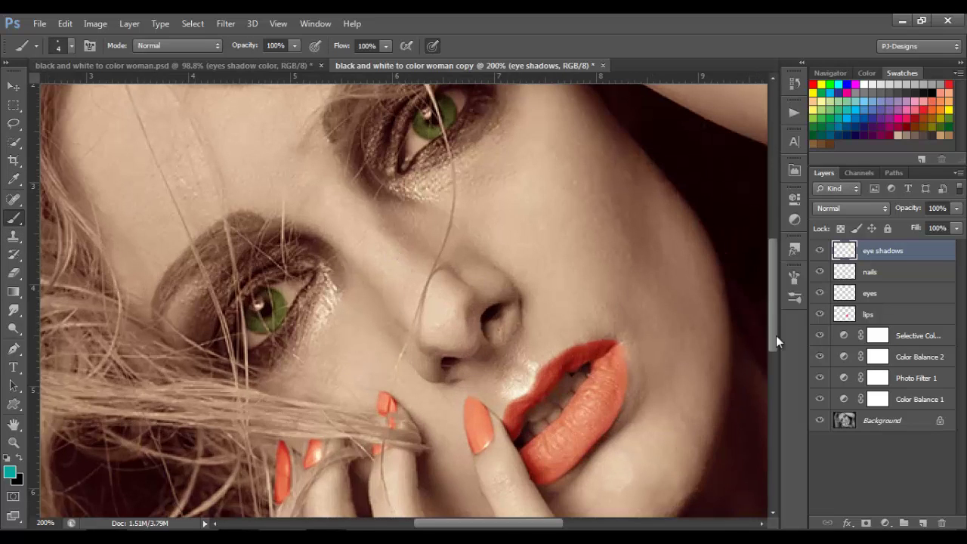
{"action": "left_click_drag", "start_coordinate": [775, 335], "coordinate": [773, 306]}
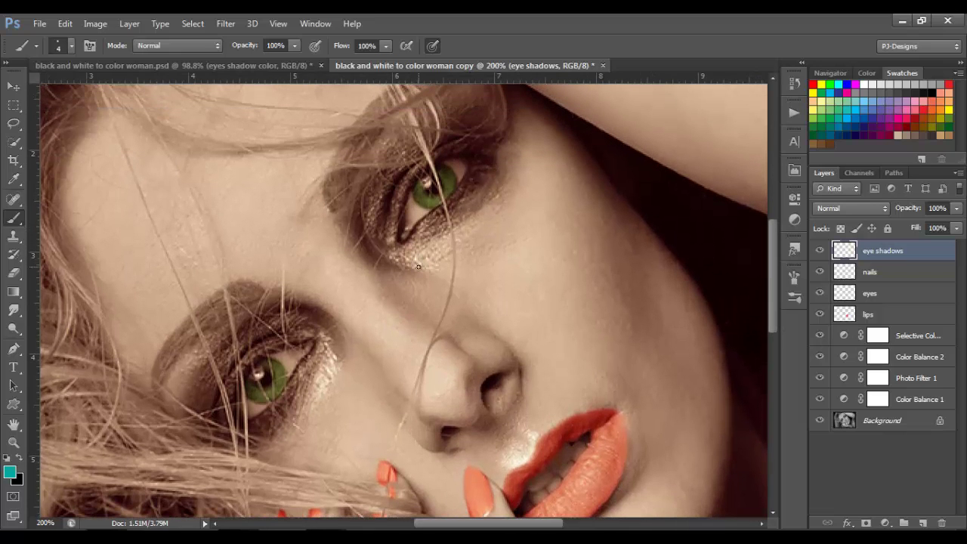
{"action": "key", "text": "bracketright"}
{"action": "key", "text": "bracketright"}
{"action": "key", "text": "bracketright"}
{"action": "key", "text": "bracketright"}
{"action": "key", "text": "bracketright"}
{"action": "key", "text": "bracketright"}
{"action": "key", "text": "bracketright"}
{"action": "key", "text": "bracketright"}
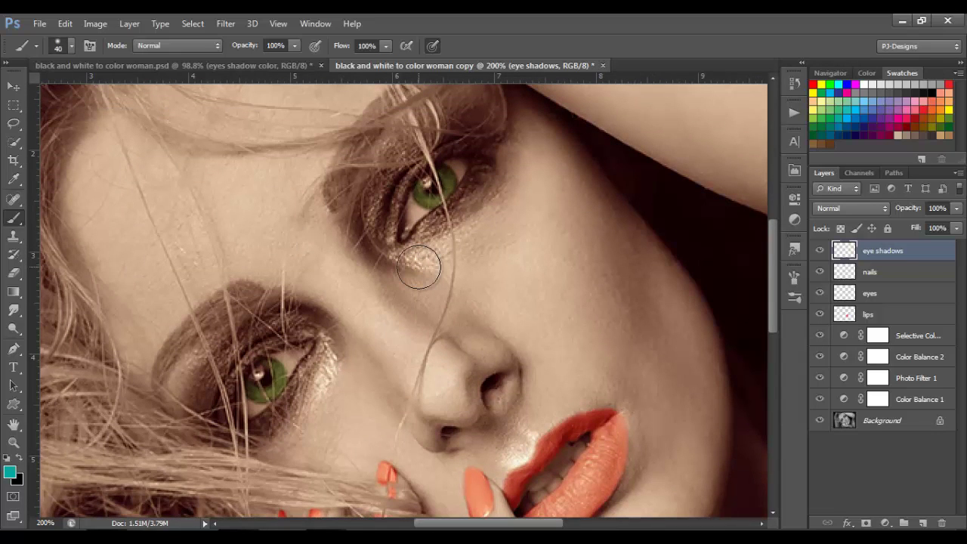
{"action": "key", "text": "bracketleft"}
{"action": "key", "text": "bracketleft"}
{"action": "key", "text": "bracketleft"}
{"action": "key", "text": "bracketleft"}
{"action": "key", "text": "bracketleft"}
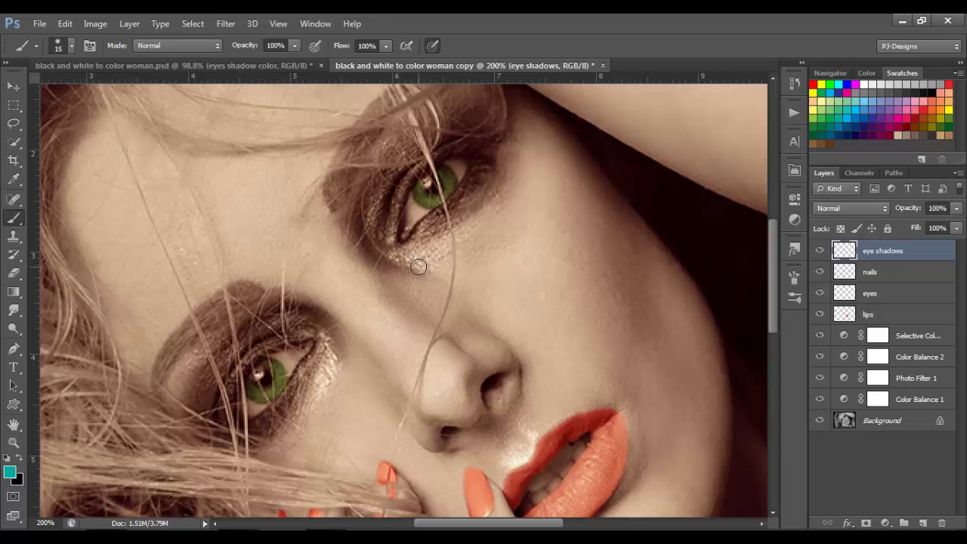
{"action": "mouse_move", "coordinate": [419, 239]}
{"action": "left_mouse_down"}
{"action": "mouse_move", "coordinate": [464, 195]}
{"action": "mouse_move", "coordinate": [486, 188]}
{"action": "mouse_move", "coordinate": [469, 204]}
{"action": "mouse_move", "coordinate": [487, 150]}
{"action": "mouse_move", "coordinate": [399, 254]}
{"action": "mouse_move", "coordinate": [382, 215]}
{"action": "mouse_move", "coordinate": [396, 175]}
{"action": "mouse_move", "coordinate": [362, 231]}
{"action": "mouse_move", "coordinate": [385, 181]}
{"action": "mouse_move", "coordinate": [381, 221]}
{"action": "mouse_move", "coordinate": [371, 198]}
{"action": "mouse_move", "coordinate": [380, 263]}
{"action": "left_mouse_up"}
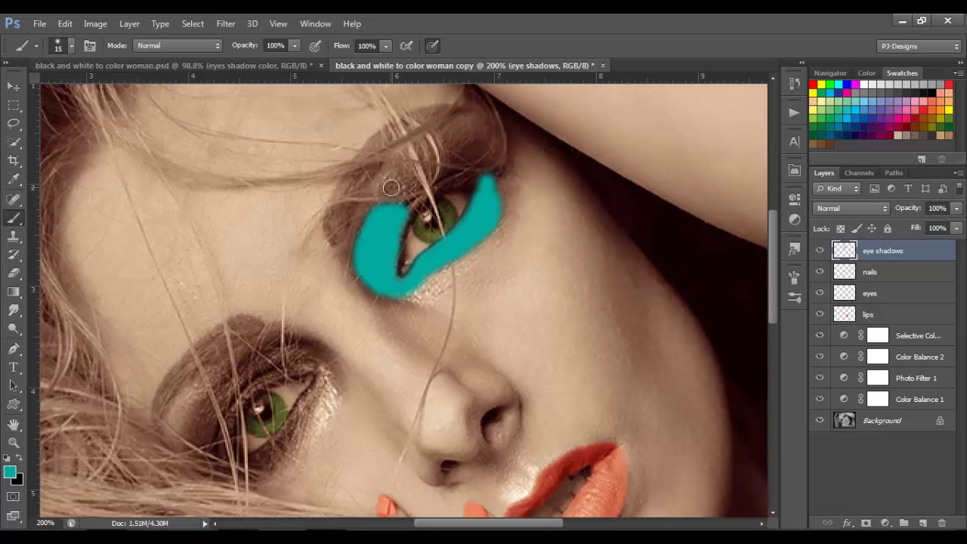
{"action": "mouse_move", "coordinate": [385, 190]}
{"action": "left_mouse_down"}
{"action": "mouse_move", "coordinate": [416, 186]}
{"action": "mouse_move", "coordinate": [406, 179]}
{"action": "mouse_move", "coordinate": [417, 188]}
{"action": "mouse_move", "coordinate": [393, 192]}
{"action": "mouse_move", "coordinate": [404, 176]}
{"action": "mouse_move", "coordinate": [399, 207]}
{"action": "left_mouse_up"}
{"action": "mouse_move", "coordinate": [447, 174]}
{"action": "left_mouse_down"}
{"action": "mouse_move", "coordinate": [475, 178]}
{"action": "mouse_move", "coordinate": [436, 187]}
{"action": "left_mouse_up"}
{"action": "key", "text": "bracketright"}
{"action": "left_click_drag", "start_coordinate": [468, 155], "coordinate": [463, 143]}
Paint teal eye shadow around the other eye and fill the gaps above the first eye.
{"action": "mouse_move", "coordinate": [315, 392]}
{"action": "left_mouse_down"}
{"action": "mouse_move", "coordinate": [458, 262]}
{"action": "mouse_move", "coordinate": [471, 262]}
{"action": "left_mouse_up"}
{"action": "mouse_move", "coordinate": [474, 250]}
{"action": "left_mouse_down"}
{"action": "mouse_move", "coordinate": [417, 329]}
{"action": "mouse_move", "coordinate": [469, 262]}
{"action": "mouse_move", "coordinate": [441, 320]}
{"action": "mouse_move", "coordinate": [416, 341]}
{"action": "mouse_move", "coordinate": [474, 259]}
{"action": "mouse_move", "coordinate": [477, 230]}
{"action": "mouse_move", "coordinate": [408, 252]}
{"action": "mouse_move", "coordinate": [399, 236]}
{"action": "mouse_move", "coordinate": [445, 213]}
{"action": "mouse_move", "coordinate": [457, 224]}
{"action": "mouse_move", "coordinate": [410, 241]}
{"action": "mouse_move", "coordinate": [480, 235]}
{"action": "left_mouse_up"}
{"action": "mouse_move", "coordinate": [398, 245]}
{"action": "left_mouse_down"}
{"action": "mouse_move", "coordinate": [360, 305]}
{"action": "mouse_move", "coordinate": [363, 277]}
{"action": "mouse_move", "coordinate": [377, 279]}
{"action": "mouse_move", "coordinate": [399, 255]}
{"action": "mouse_move", "coordinate": [371, 317]}
{"action": "mouse_move", "coordinate": [379, 279]}
{"action": "mouse_move", "coordinate": [366, 309]}
{"action": "left_mouse_up"}
{"action": "left_click_drag", "start_coordinate": [563, 221], "coordinate": [446, 341]}
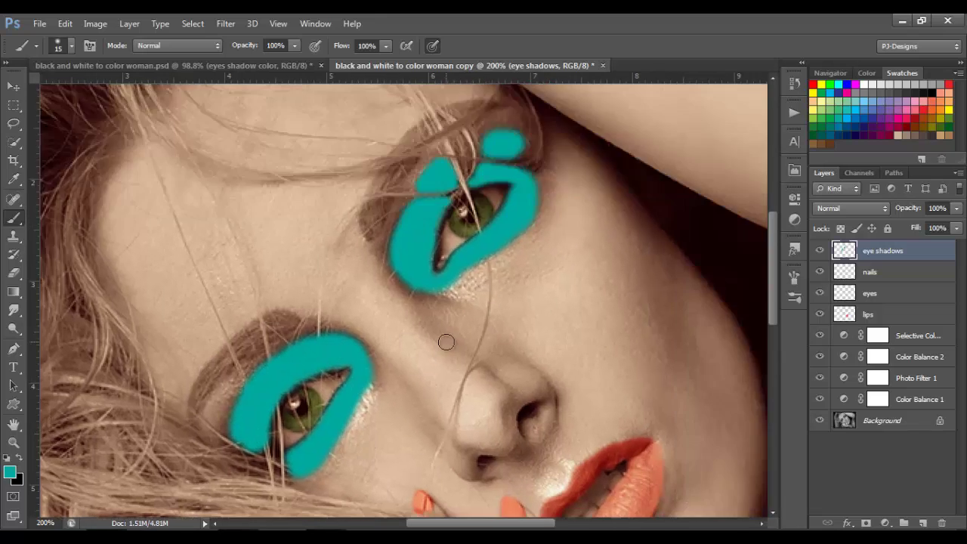
{"action": "mouse_move", "coordinate": [431, 202]}
{"action": "left_mouse_down"}
{"action": "mouse_move", "coordinate": [470, 167]}
{"action": "mouse_move", "coordinate": [505, 159]}
{"action": "mouse_move", "coordinate": [533, 175]}
{"action": "mouse_move", "coordinate": [440, 174]}
{"action": "left_mouse_up"}
Erase the excess teal along the upper edge of the first eye's shadow with a size 20 eraser at 100% opacity.
{"action": "key", "text": "e"}
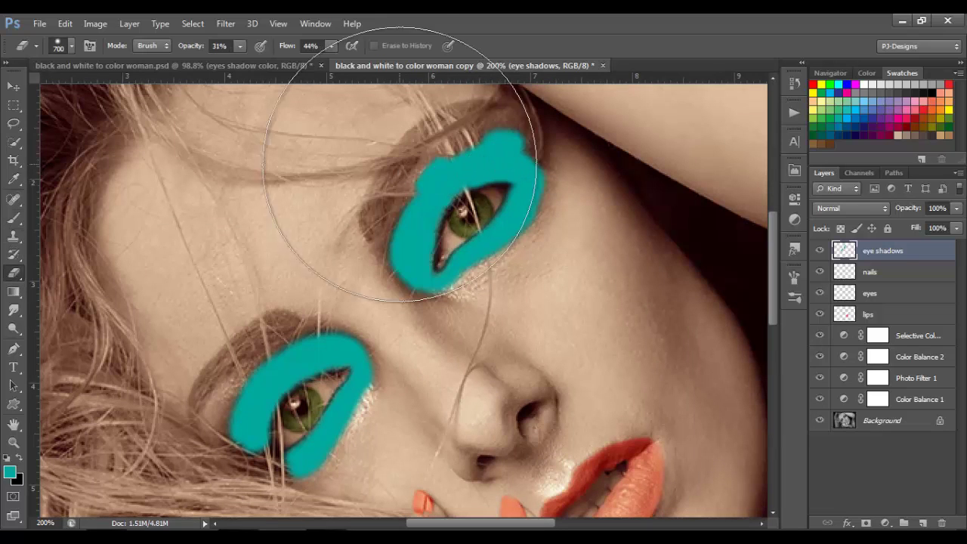
{"action": "key", "text": "bracketleft"}
{"action": "key", "text": "bracketleft"}
{"action": "key", "text": "bracketleft"}
{"action": "key", "text": "bracketleft"}
{"action": "key", "text": "bracketleft"}
{"action": "key", "text": "bracketleft"}
{"action": "key", "text": "bracketleft"}
{"action": "key", "text": "bracketleft"}
{"action": "key", "text": "bracketleft"}
{"action": "key", "text": "bracketleft"}
{"action": "key", "text": "bracketleft"}
{"action": "key", "text": "bracketleft"}
{"action": "key", "text": "bracketleft"}
{"action": "key", "text": "bracketleft"}
{"action": "key", "text": "bracketleft"}
{"action": "key", "text": "bracketleft"}
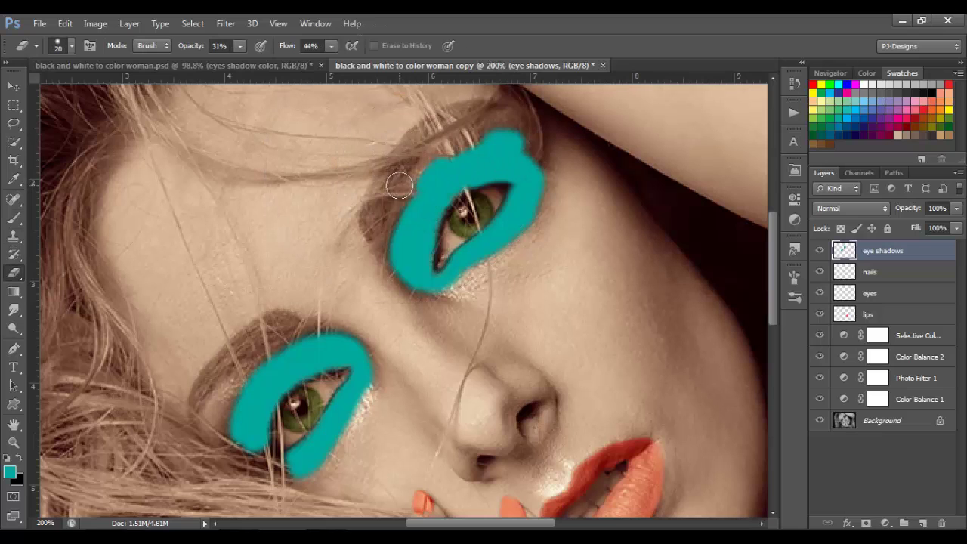
{"action": "left_click_drag", "start_coordinate": [239, 45], "coordinate": [318, 66]}
{"action": "left_click", "coordinate": [408, 177]}
{"action": "mouse_move", "coordinate": [412, 180]}
{"action": "left_mouse_down"}
{"action": "mouse_move", "coordinate": [518, 134]}
{"action": "mouse_move", "coordinate": [528, 140]}
{"action": "left_mouse_up"}
Set the "eye shadows" layer's blend mode to Soft Light and its opacity to 45%.
{"action": "key", "text": "ctrl+0"}
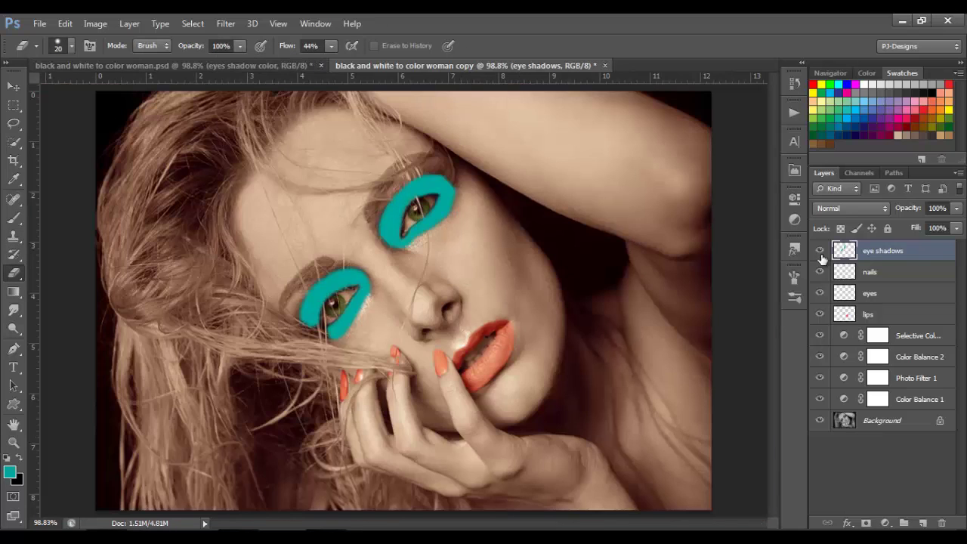
{"action": "left_click", "coordinate": [838, 207]}
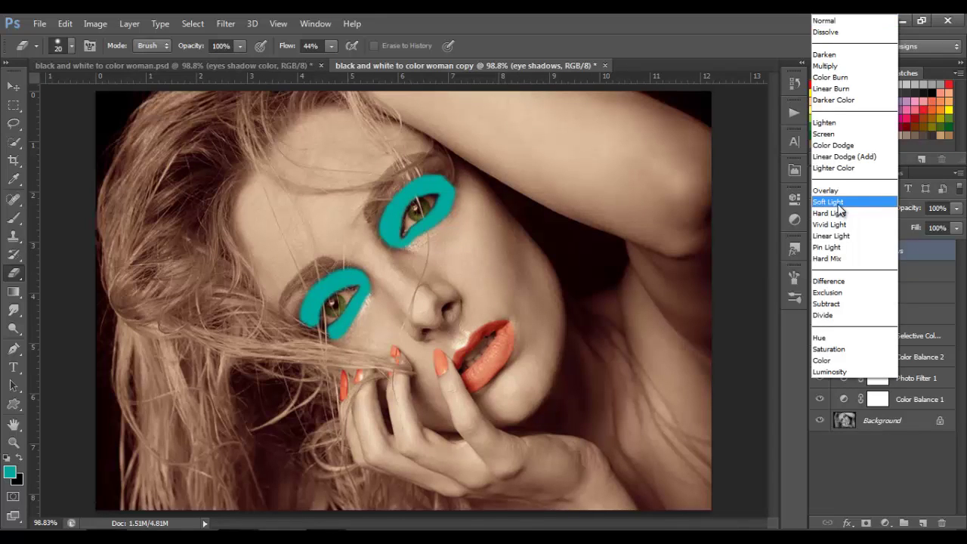
{"action": "left_click", "coordinate": [838, 205]}
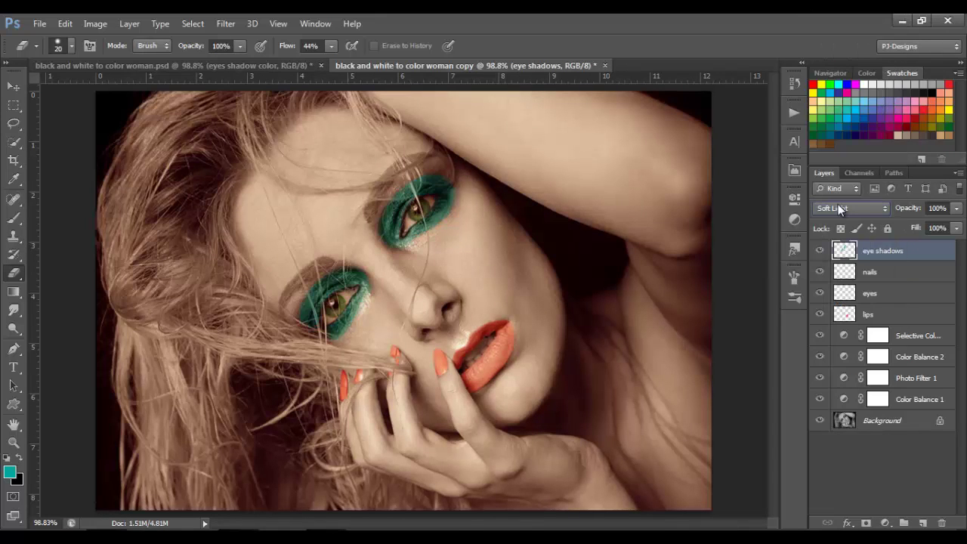
{"action": "left_click", "coordinate": [956, 209]}
{"action": "left_click", "coordinate": [922, 224]}
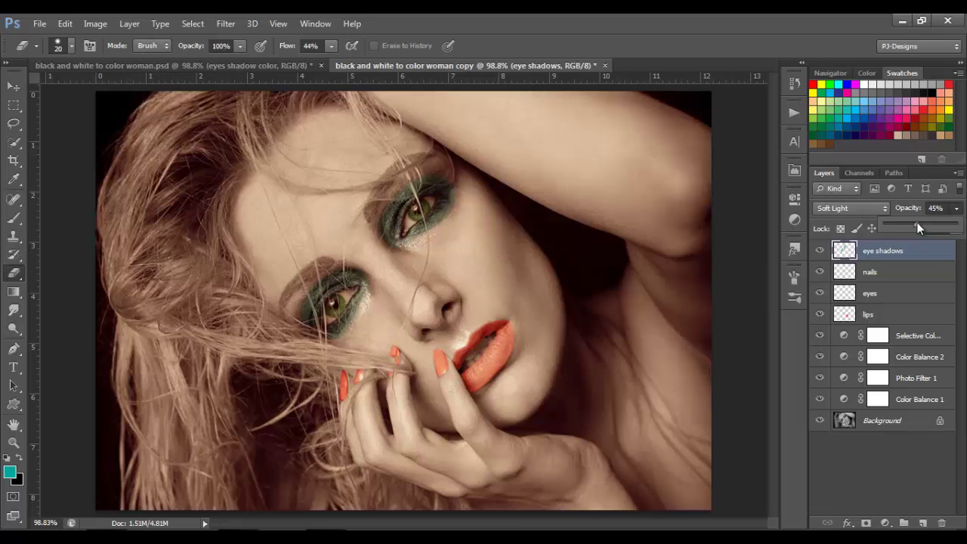
{"action": "left_click", "coordinate": [953, 446]}
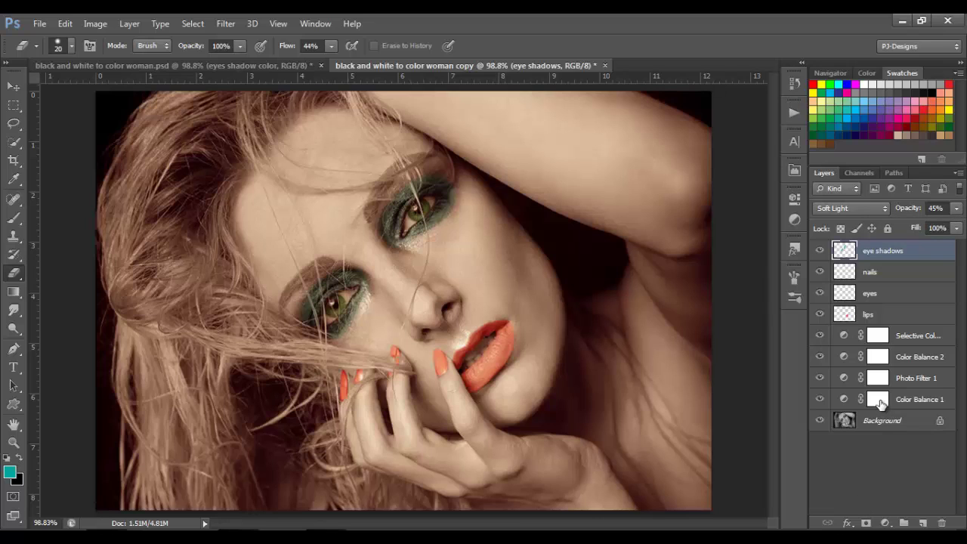
Paint black on the Color Balance 1 mask over the dark background along the outer edge of the hair.
{"action": "left_click", "coordinate": [821, 399]}
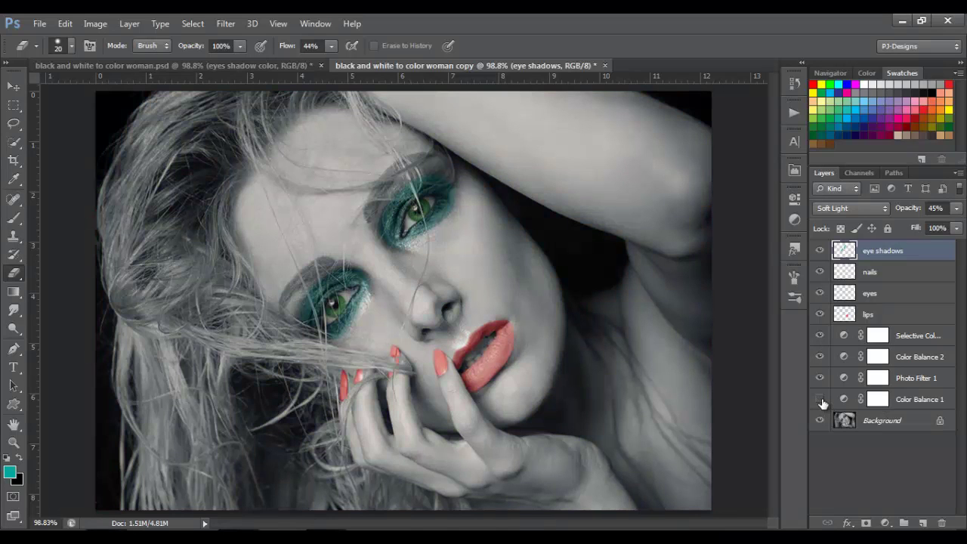
{"action": "left_click", "coordinate": [821, 400]}
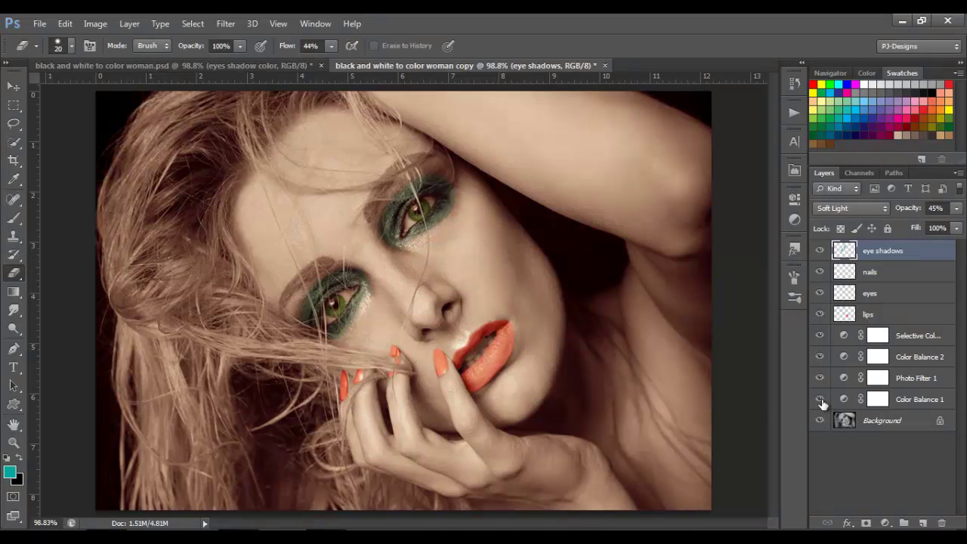
{"action": "left_click", "coordinate": [877, 400]}
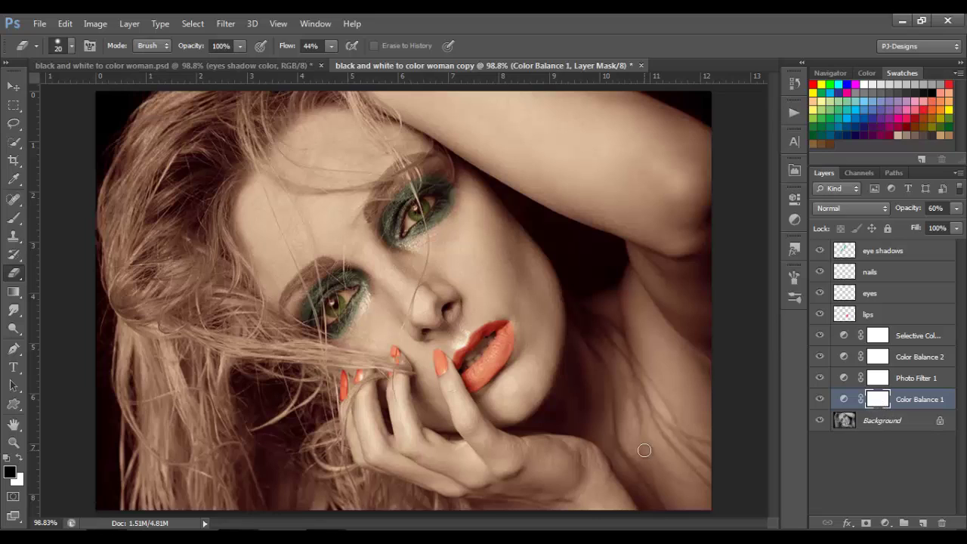
{"action": "left_click", "coordinate": [14, 218]}
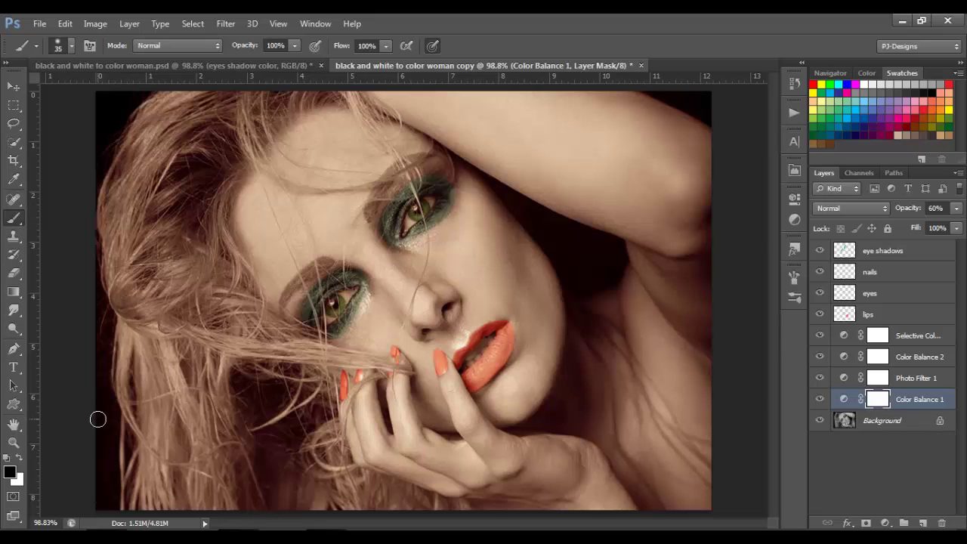
{"action": "mouse_move", "coordinate": [98, 418]}
{"action": "left_mouse_down"}
{"action": "mouse_move", "coordinate": [103, 494]}
{"action": "mouse_move", "coordinate": [110, 418]}
{"action": "mouse_move", "coordinate": [91, 158]}
{"action": "left_mouse_up"}
Paint black on the Color Balance 1 mask over the dark background between the face and the raised arm.
{"action": "key", "text": "ctrl+plus"}
{"action": "key", "text": "ctrl+plus"}
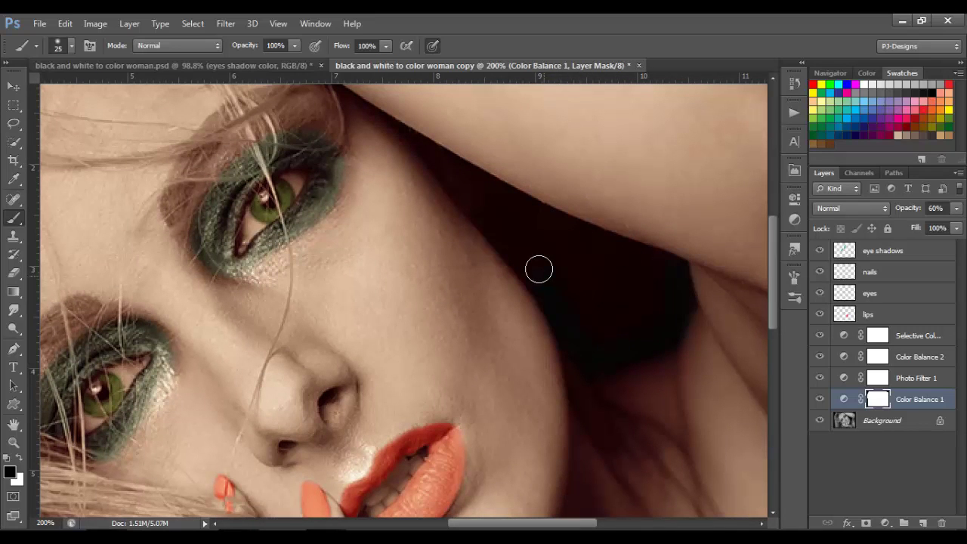
{"action": "mouse_move", "coordinate": [487, 216]}
{"action": "left_mouse_down"}
{"action": "mouse_move", "coordinate": [520, 211]}
{"action": "mouse_move", "coordinate": [666, 270]}
{"action": "mouse_move", "coordinate": [612, 339]}
{"action": "mouse_move", "coordinate": [543, 246]}
{"action": "mouse_move", "coordinate": [641, 296]}
{"action": "left_mouse_up"}
{"action": "key", "text": "bracketleft"}
{"action": "key", "text": "bracketleft"}
{"action": "key", "text": "bracketleft"}
{"action": "key", "text": "ctrl+0"}
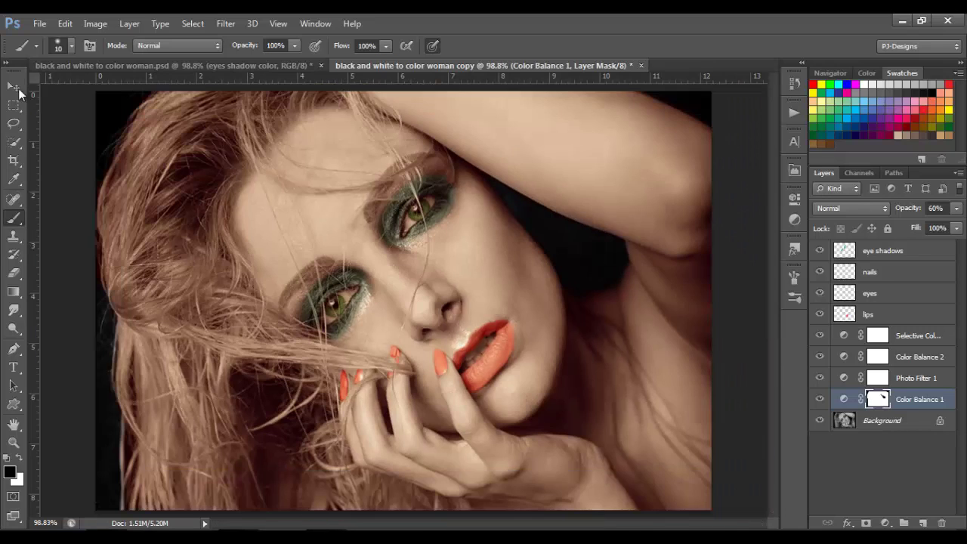
Replace the masks of Photo Filter 1, Color Balance 2 and the Selective Color layer with the painted Color Balance 1 mask.
{"action": "left_click", "coordinate": [15, 89]}
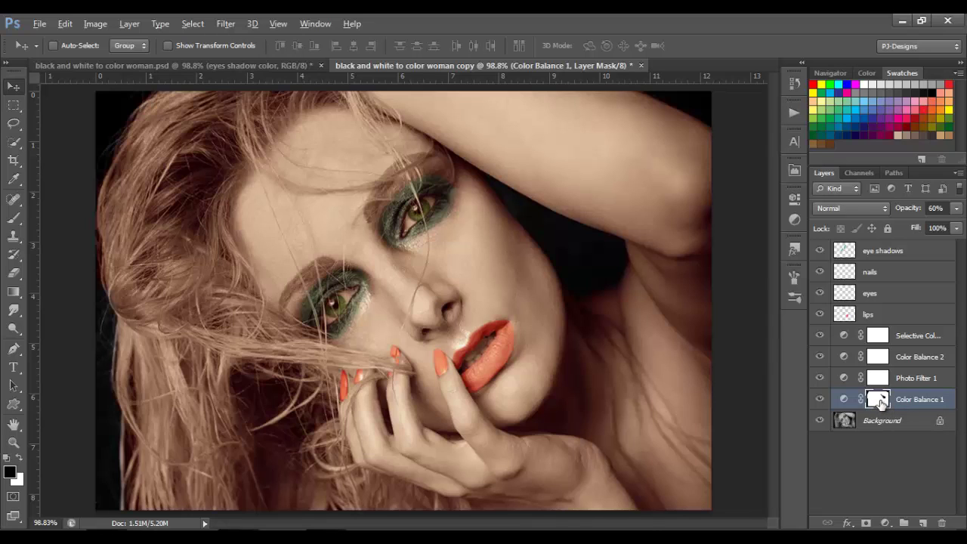
{"action": "left_click_drag", "start_coordinate": [881, 402], "coordinate": [881, 380]}
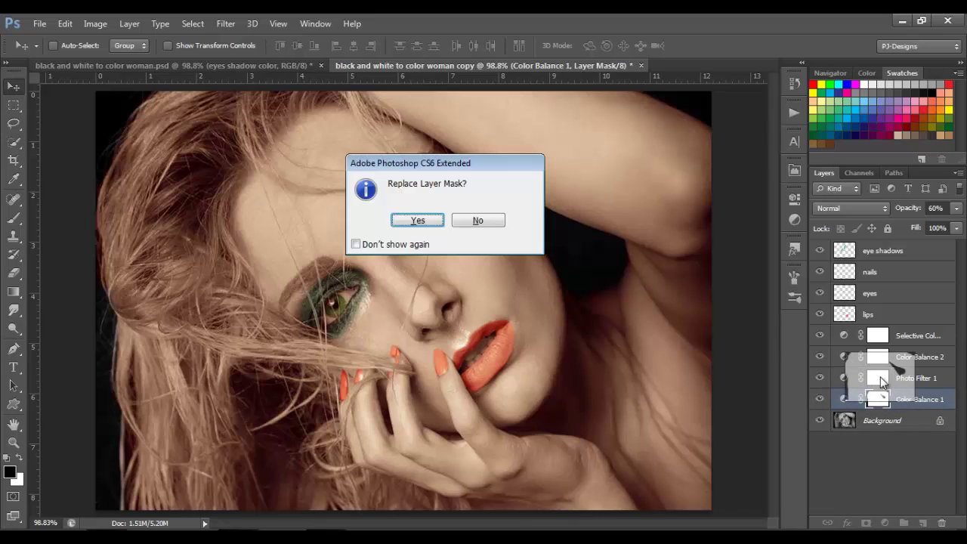
{"action": "left_click", "coordinate": [397, 219]}
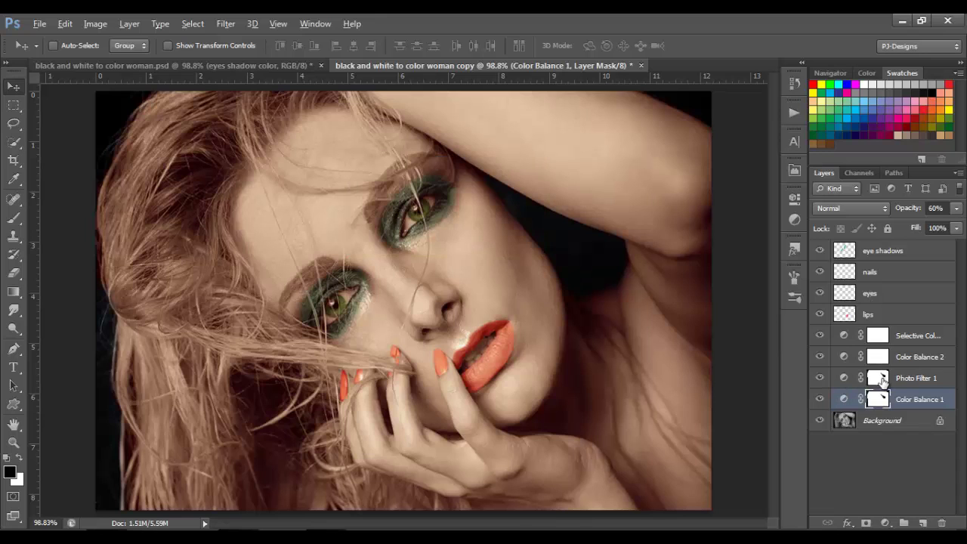
{"action": "left_click_drag", "start_coordinate": [882, 380], "coordinate": [883, 361]}
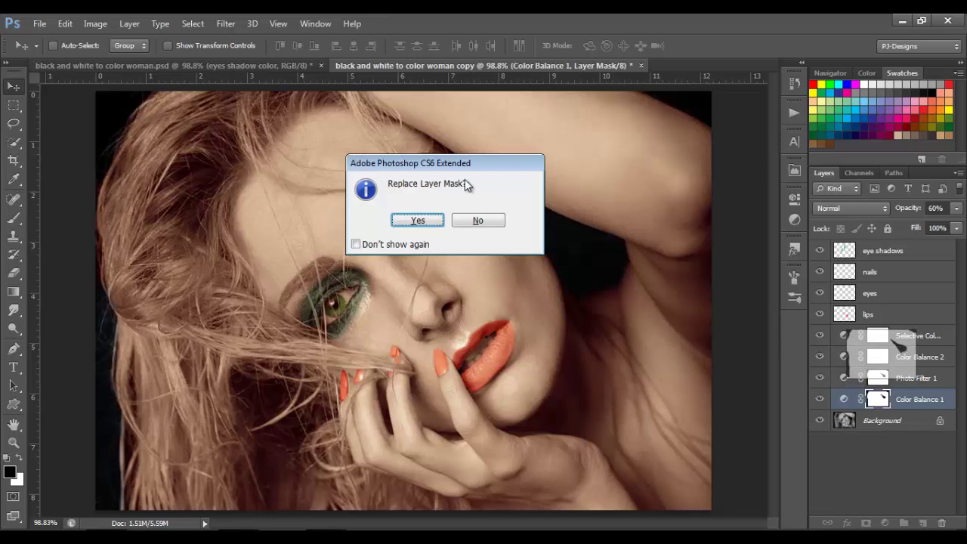
{"action": "left_click", "coordinate": [434, 220]}
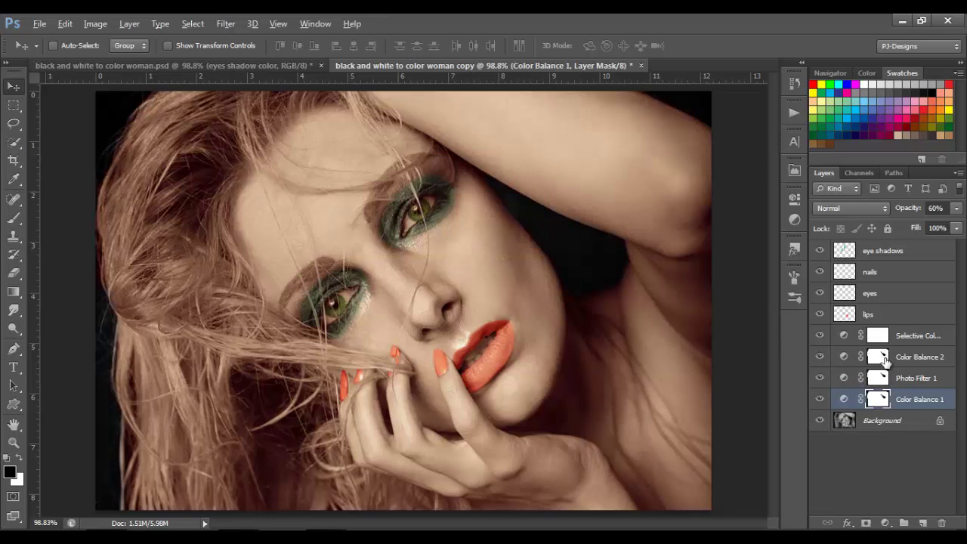
{"action": "left_click_drag", "start_coordinate": [887, 346], "coordinate": [885, 336]}
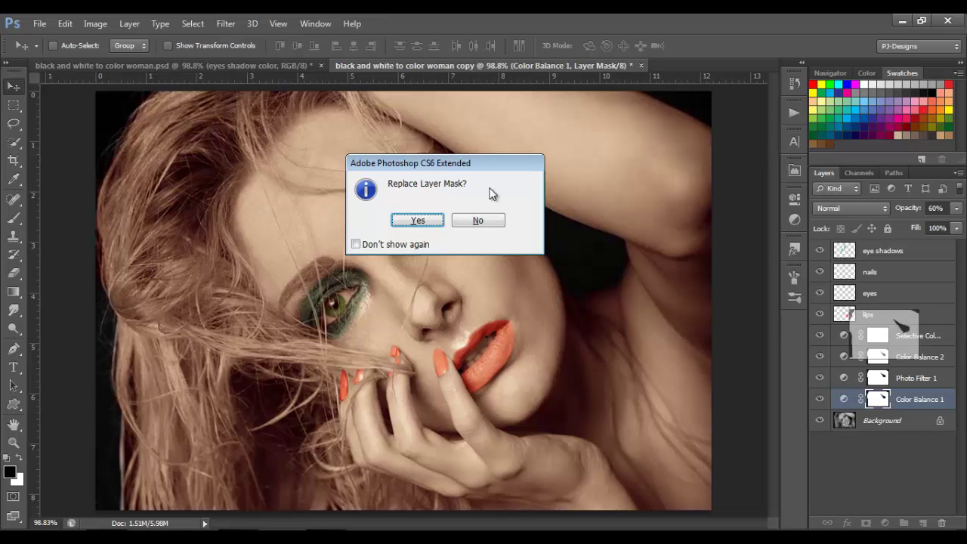
{"action": "left_click", "coordinate": [417, 217]}
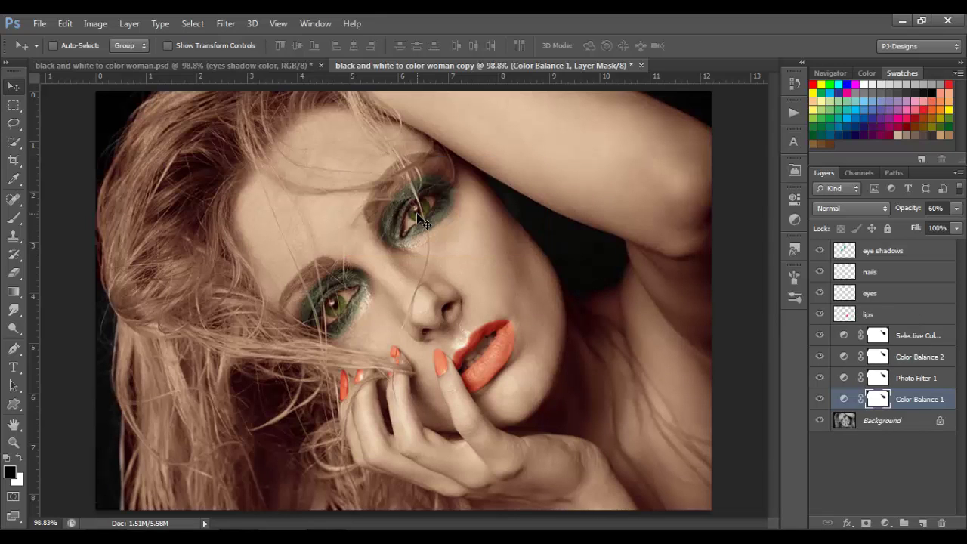
Add a new layer above "eye shadows" and name it "hair".
{"action": "left_click", "coordinate": [921, 254]}
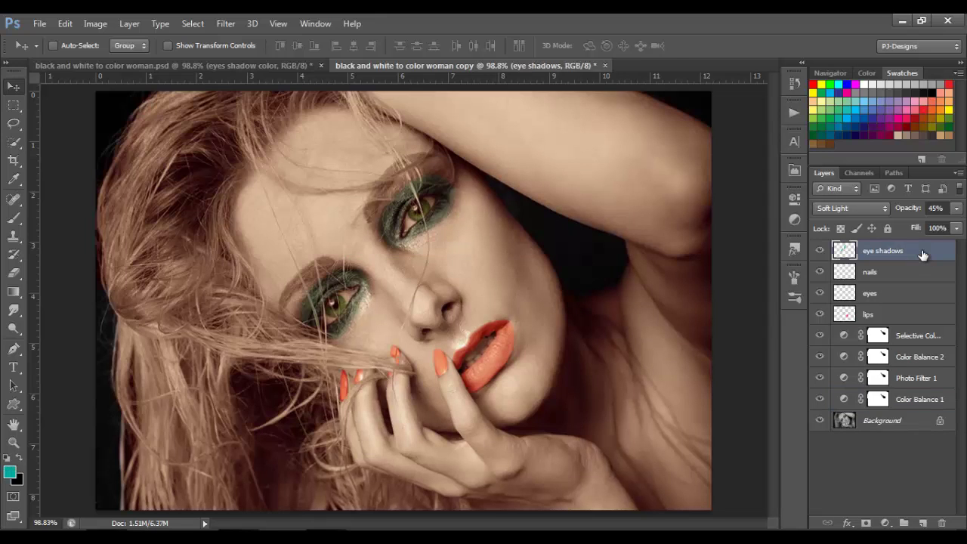
{"action": "left_click", "coordinate": [923, 524]}
{"action": "double_click", "coordinate": [873, 251]}
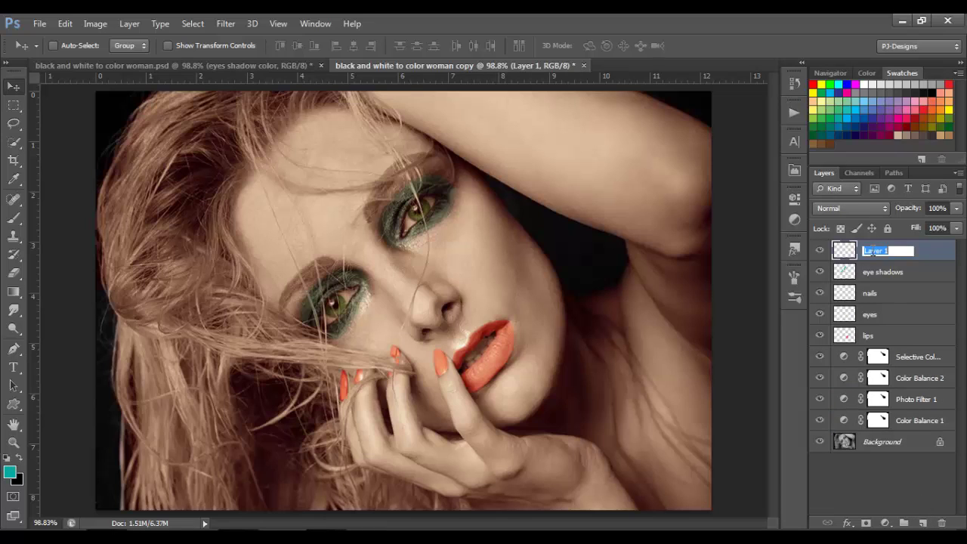
{"action": "type", "text": "hair"}
{"action": "key", "text": "Return"}
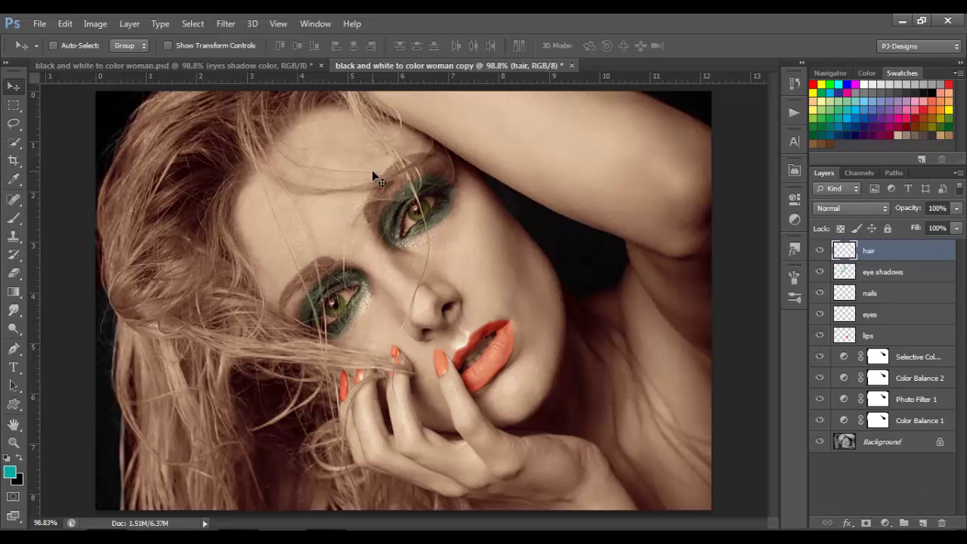
Paint the main mass of hair solid brown on the "hair" layer, adjusting the brush size along the face and outer edges.
{"action": "left_click", "coordinate": [13, 218]}
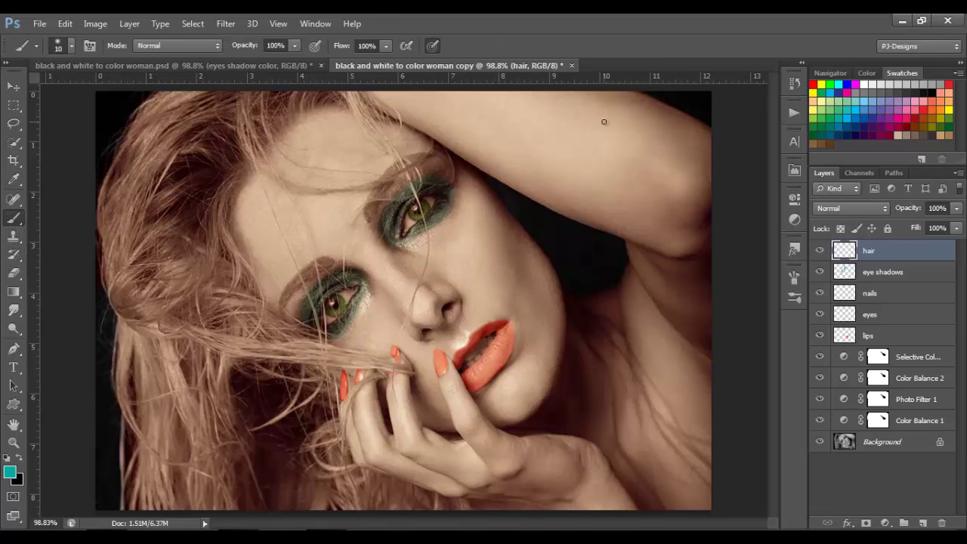
{"action": "left_click", "coordinate": [833, 142]}
{"action": "key", "text": "bracketright"}
{"action": "key", "text": "bracketright"}
{"action": "mouse_move", "coordinate": [149, 160]}
{"action": "left_mouse_down"}
{"action": "mouse_move", "coordinate": [124, 195]}
{"action": "mouse_move", "coordinate": [131, 168]}
{"action": "mouse_move", "coordinate": [110, 213]}
{"action": "mouse_move", "coordinate": [118, 273]}
{"action": "mouse_move", "coordinate": [138, 298]}
{"action": "mouse_move", "coordinate": [138, 500]}
{"action": "mouse_move", "coordinate": [137, 427]}
{"action": "mouse_move", "coordinate": [165, 518]}
{"action": "mouse_move", "coordinate": [463, 507]}
{"action": "mouse_move", "coordinate": [378, 479]}
{"action": "mouse_move", "coordinate": [339, 490]}
{"action": "mouse_move", "coordinate": [328, 476]}
{"action": "mouse_move", "coordinate": [335, 445]}
{"action": "mouse_move", "coordinate": [320, 390]}
{"action": "mouse_move", "coordinate": [319, 500]}
{"action": "mouse_move", "coordinate": [272, 473]}
{"action": "mouse_move", "coordinate": [271, 509]}
{"action": "mouse_move", "coordinate": [181, 508]}
{"action": "mouse_move", "coordinate": [167, 447]}
{"action": "mouse_move", "coordinate": [174, 329]}
{"action": "mouse_move", "coordinate": [160, 257]}
{"action": "mouse_move", "coordinate": [135, 249]}
{"action": "mouse_move", "coordinate": [263, 460]}
{"action": "mouse_move", "coordinate": [281, 413]}
{"action": "mouse_move", "coordinate": [189, 141]}
{"action": "mouse_move", "coordinate": [204, 106]}
{"action": "mouse_move", "coordinate": [132, 159]}
{"action": "mouse_move", "coordinate": [178, 108]}
{"action": "mouse_move", "coordinate": [334, 95]}
{"action": "mouse_move", "coordinate": [195, 156]}
{"action": "mouse_move", "coordinate": [260, 143]}
{"action": "mouse_move", "coordinate": [201, 164]}
{"action": "mouse_move", "coordinate": [231, 170]}
{"action": "mouse_move", "coordinate": [204, 231]}
{"action": "mouse_move", "coordinate": [218, 200]}
{"action": "mouse_move", "coordinate": [228, 265]}
{"action": "mouse_move", "coordinate": [207, 275]}
{"action": "mouse_move", "coordinate": [226, 268]}
{"action": "mouse_move", "coordinate": [251, 345]}
{"action": "mouse_move", "coordinate": [300, 416]}
{"action": "mouse_move", "coordinate": [282, 347]}
{"action": "mouse_move", "coordinate": [384, 363]}
{"action": "mouse_move", "coordinate": [292, 346]}
{"action": "left_mouse_up"}
{"action": "key", "text": "bracketleft"}
{"action": "key", "text": "bracketleft"}
{"action": "key", "text": "bracketright"}
{"action": "key", "text": "bracketright"}
{"action": "key", "text": "bracketright"}
{"action": "key", "text": "bracketright"}
{"action": "key", "text": "bracketright"}
{"action": "key", "text": "bracketleft"}
{"action": "key", "text": "bracketleft"}
{"action": "key", "text": "bracketleft"}
{"action": "key", "text": "bracketleft"}
{"action": "key", "text": "bracketleft"}
{"action": "key", "text": "bracketleft"}
Paint the hair beside the hand and the strand crossing the fingers brown with a smaller brush.
{"action": "scroll", "coordinate": [282, 354], "scroll_direction": "up", "scroll_amount": 2}
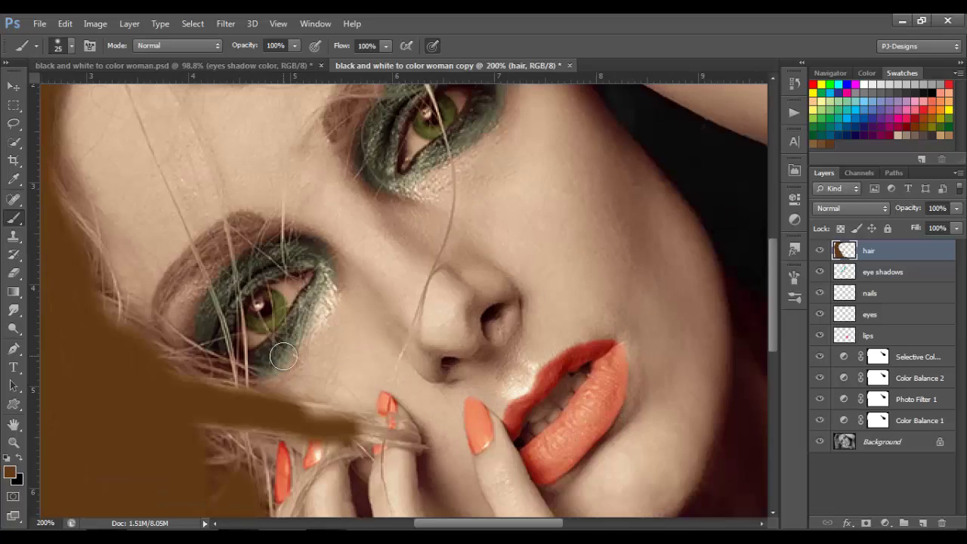
{"action": "scroll", "coordinate": [274, 382], "scroll_direction": "down", "scroll_amount": 3}
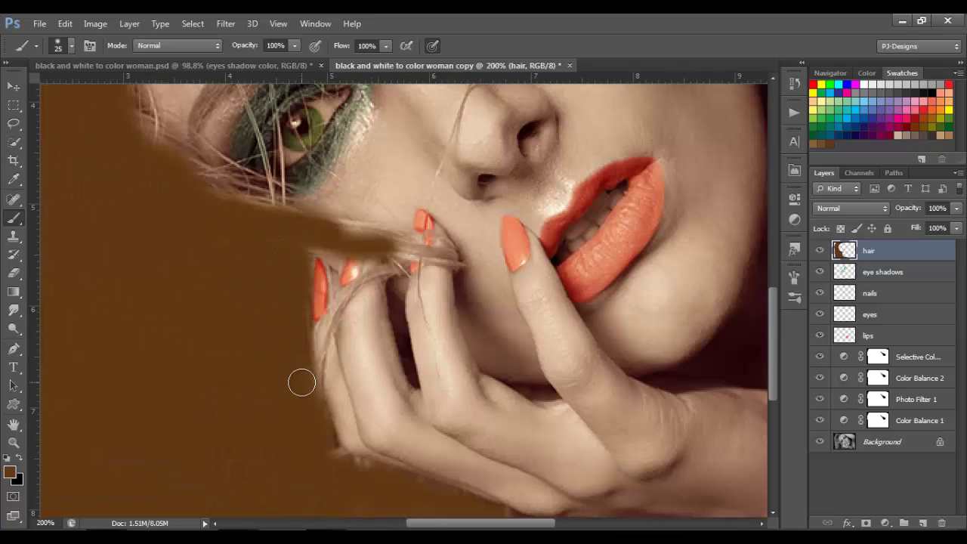
{"action": "key", "text": "bracketleft"}
{"action": "key", "text": "bracketleft"}
{"action": "key", "text": "bracketleft"}
{"action": "key", "text": "bracketleft"}
{"action": "mouse_move", "coordinate": [313, 391]}
{"action": "left_mouse_down"}
{"action": "mouse_move", "coordinate": [347, 294]}
{"action": "mouse_move", "coordinate": [316, 337]}
{"action": "mouse_move", "coordinate": [349, 290]}
{"action": "mouse_move", "coordinate": [420, 256]}
{"action": "mouse_move", "coordinate": [453, 263]}
{"action": "mouse_move", "coordinate": [345, 237]}
{"action": "left_mouse_up"}
{"action": "key", "text": "bracketright"}
{"action": "key", "text": "bracketright"}
{"action": "key", "text": "bracketright"}
{"action": "key", "text": "ctrl+0"}
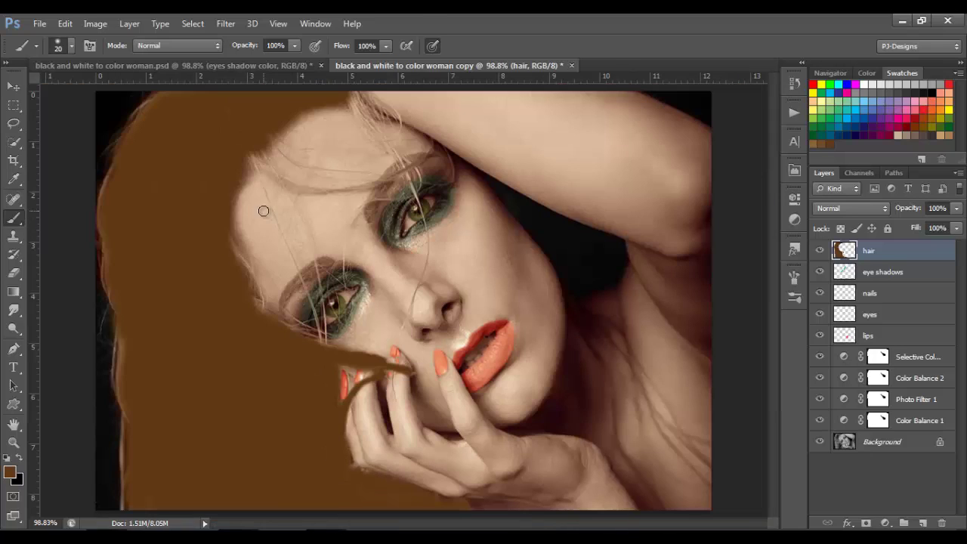
Paint the remaining hair brown at the forehead strand, outer edge and hairline, adjusting the brush size up to 35.
{"action": "left_click_drag", "start_coordinate": [361, 125], "coordinate": [355, 102]}
{"action": "mouse_move", "coordinate": [124, 220]}
{"action": "left_mouse_down"}
{"action": "mouse_move", "coordinate": [111, 260]}
{"action": "mouse_move", "coordinate": [127, 314]}
{"action": "mouse_move", "coordinate": [130, 417]}
{"action": "left_mouse_up"}
{"action": "mouse_move", "coordinate": [254, 317]}
{"action": "left_mouse_down"}
{"action": "mouse_move", "coordinate": [230, 260]}
{"action": "mouse_move", "coordinate": [247, 148]}
{"action": "mouse_move", "coordinate": [283, 114]}
{"action": "left_mouse_up"}
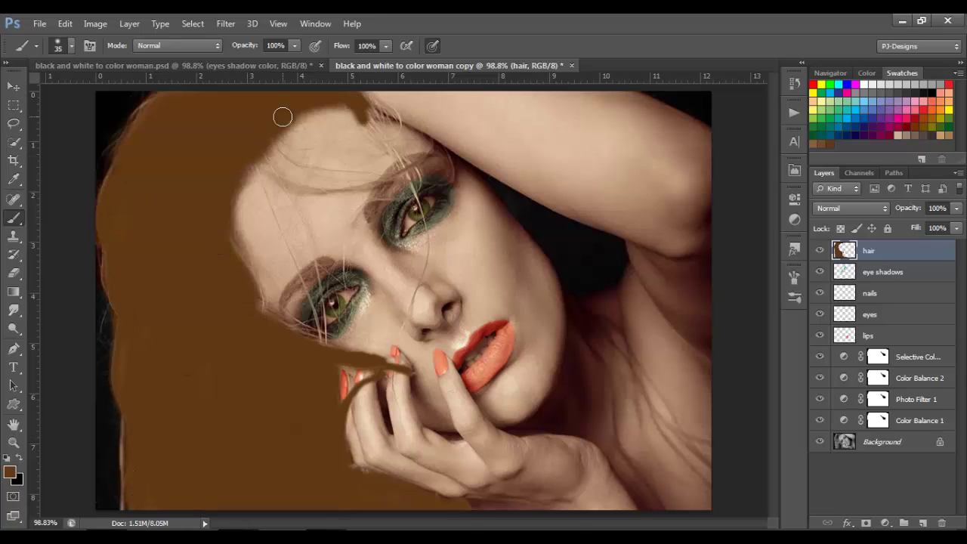
{"action": "key", "text": "bracketright"}
{"action": "key", "text": "bracketright"}
{"action": "key", "text": "bracketright"}
Set the "hair" layer to Soft Light at 31% opacity and compare the portrait with the layer hidden and shown.
{"action": "left_click", "coordinate": [829, 209]}
{"action": "left_click", "coordinate": [833, 202]}
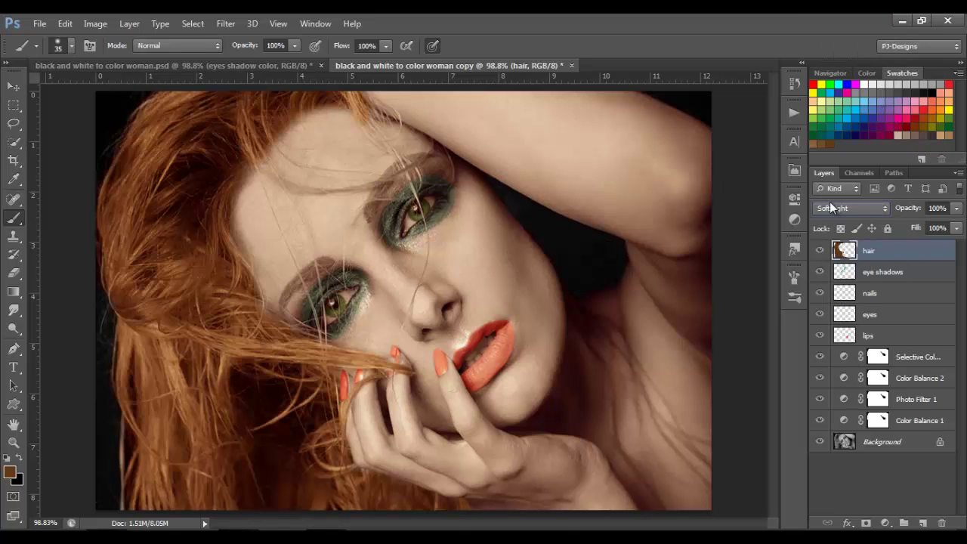
{"action": "left_click", "coordinate": [956, 209]}
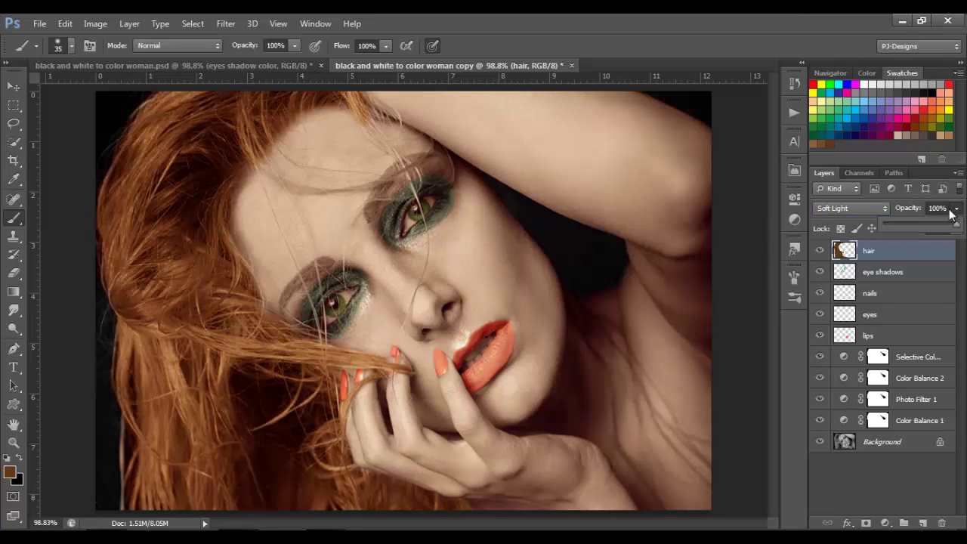
{"action": "left_click", "coordinate": [908, 221]}
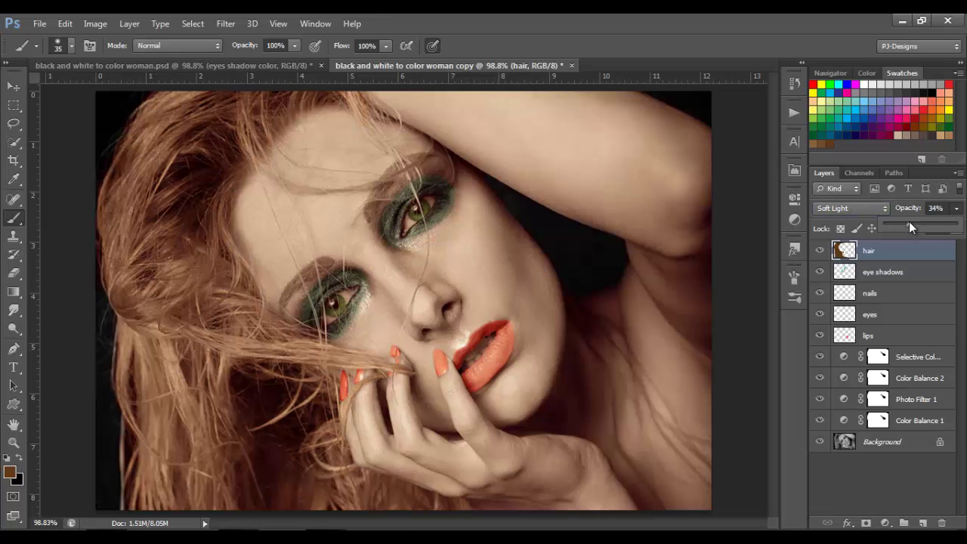
{"action": "left_click", "coordinate": [820, 251]}
{"action": "left_click", "coordinate": [820, 251]}
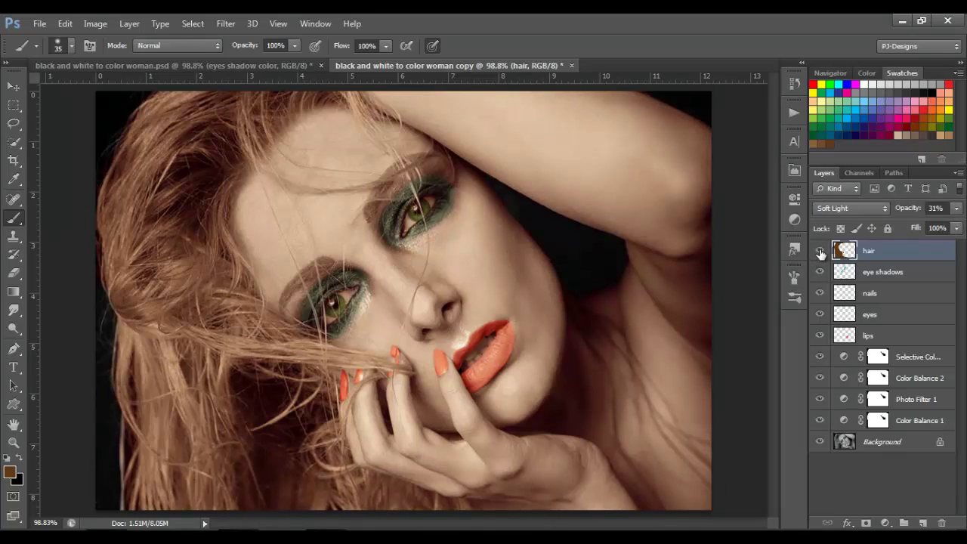
{"action": "left_click", "coordinate": [821, 251]}
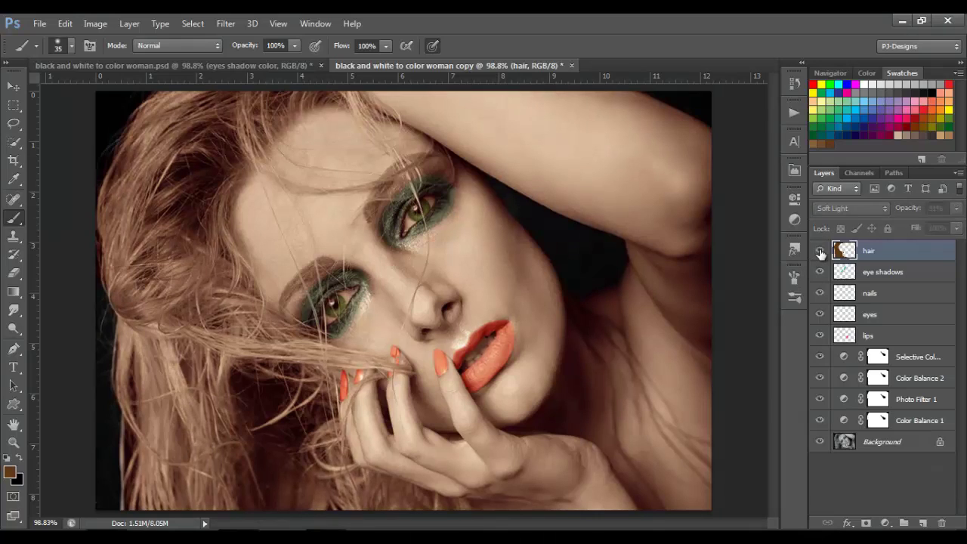
{"action": "left_click", "coordinate": [820, 252]}
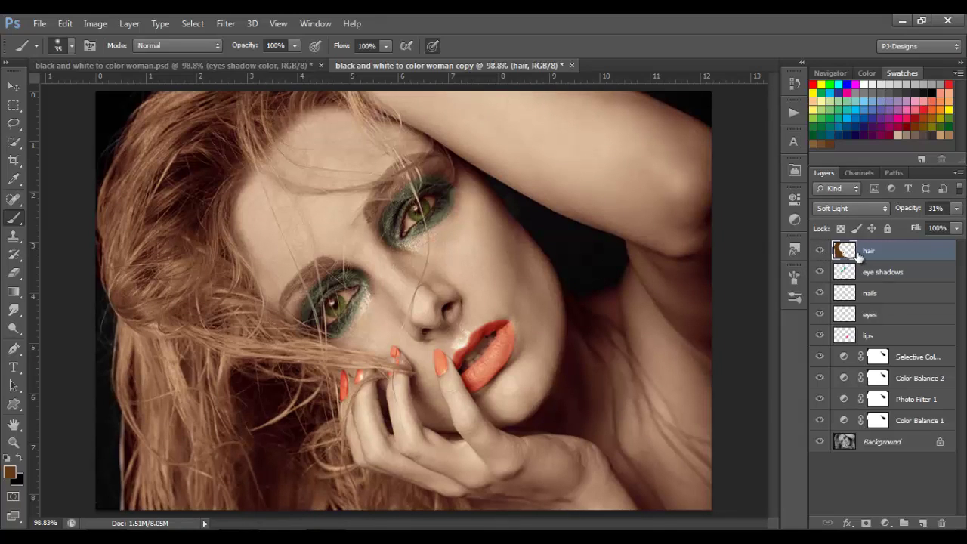
Apply a Gaussian Blur with a 7.0 pixel radius to the "eye shadows" layer.
{"action": "left_click", "coordinate": [880, 273]}
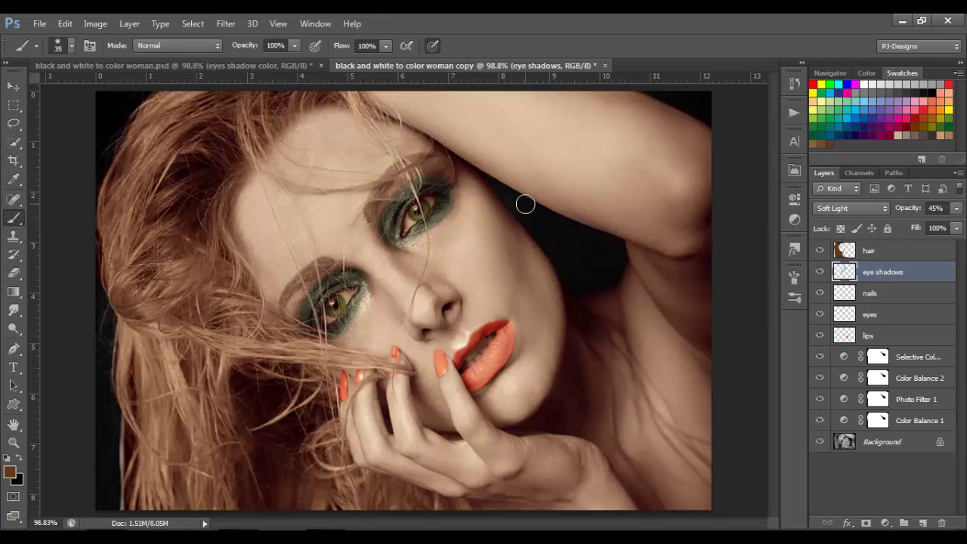
{"action": "left_click", "coordinate": [226, 24]}
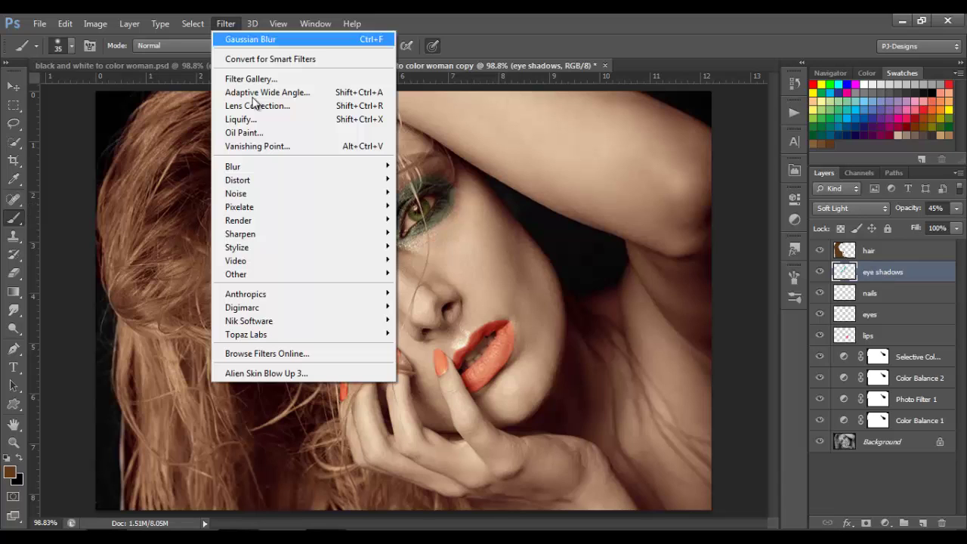
{"action": "mouse_move", "coordinate": [265, 168]}
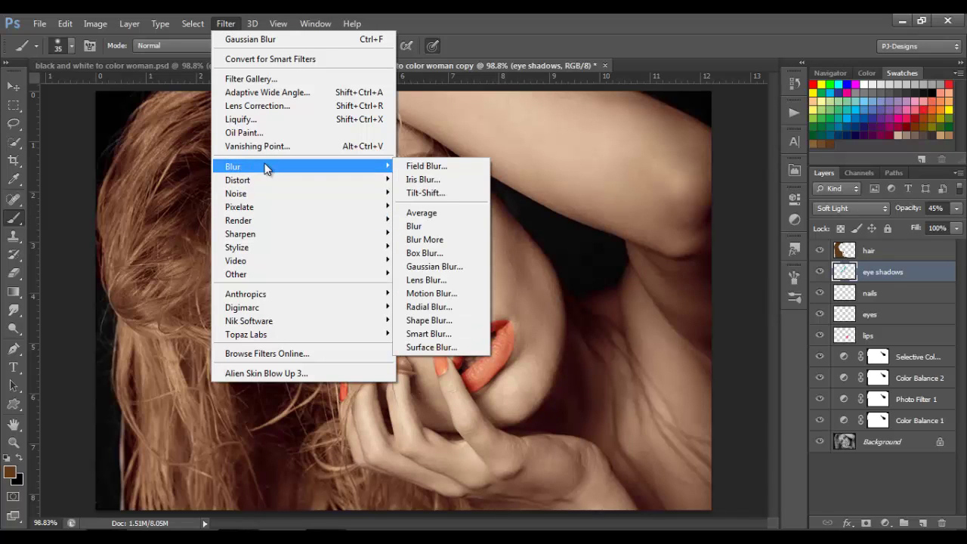
{"action": "left_click", "coordinate": [427, 268]}
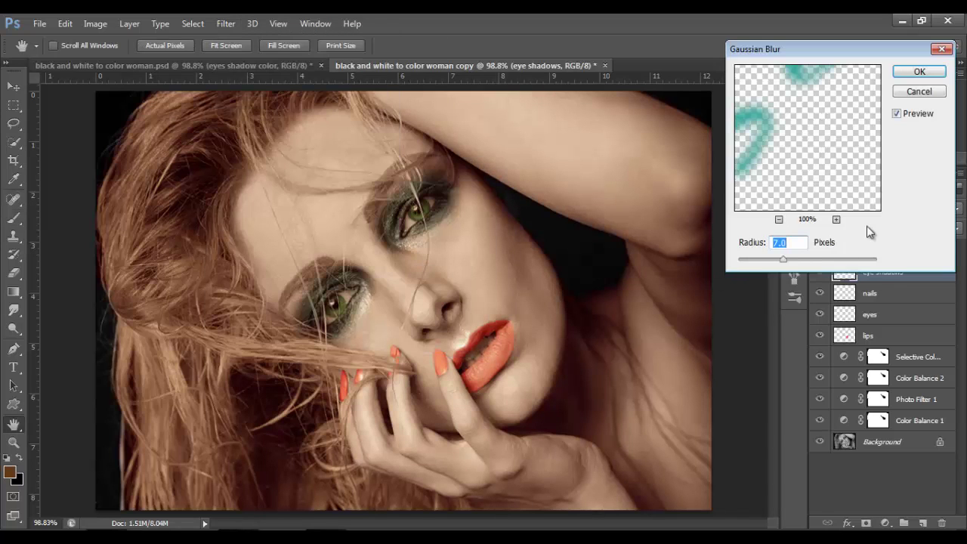
{"action": "left_click", "coordinate": [897, 114]}
{"action": "left_click", "coordinate": [923, 72]}
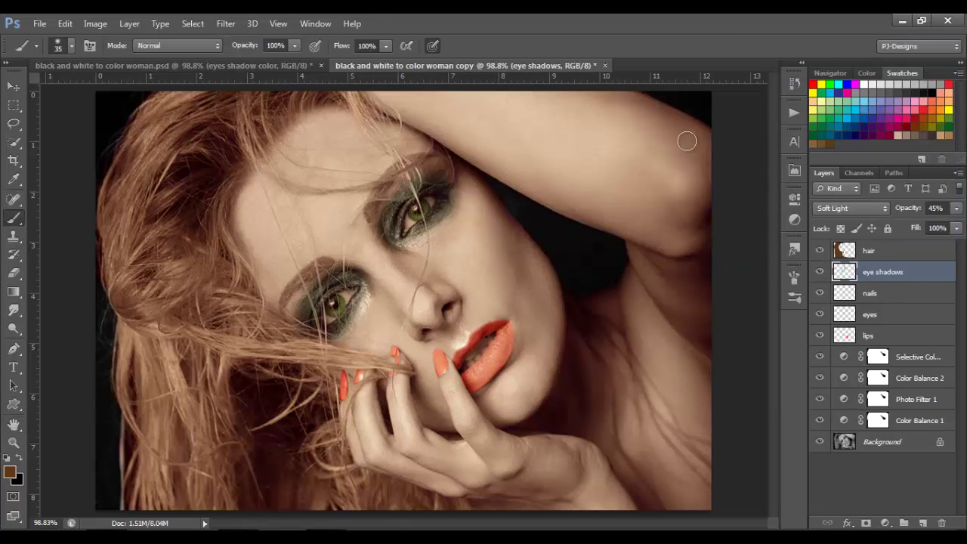
Erase the eye shadow color spilling over the irises and whites of both eyes, using a small eraser of 15 to 9 px.
{"action": "scroll", "coordinate": [389, 306], "scroll_direction": "up", "scroll_amount": 3}
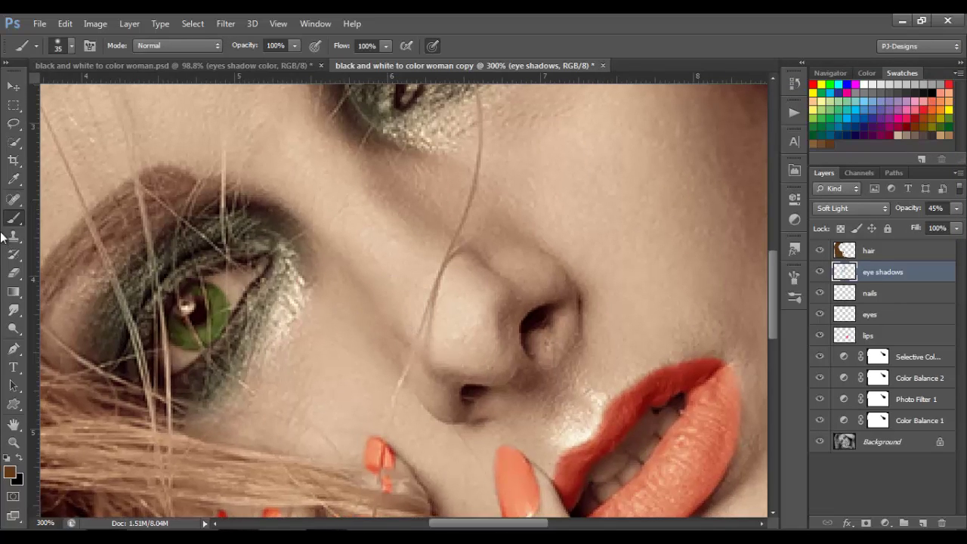
{"action": "left_click", "coordinate": [14, 272]}
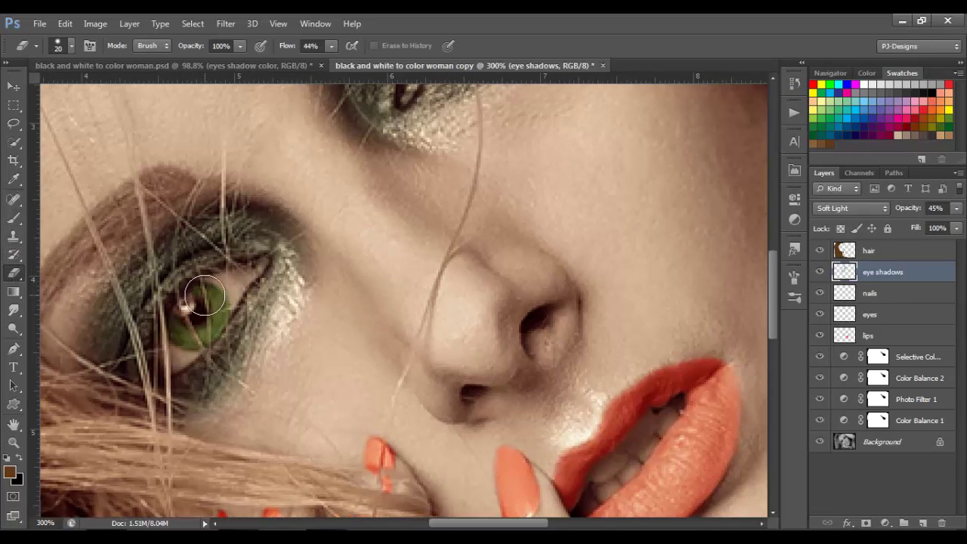
{"action": "key", "text": "bracketleft"}
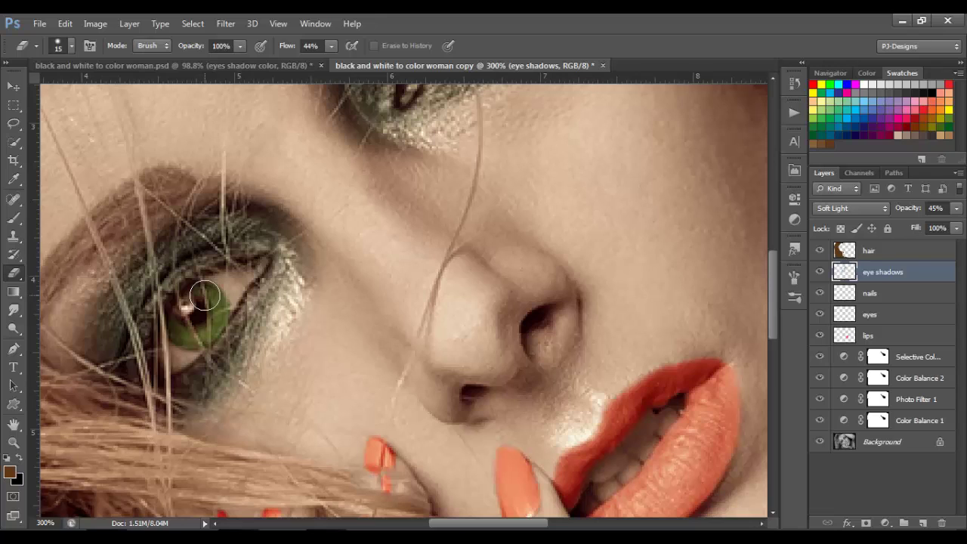
{"action": "mouse_move", "coordinate": [205, 296]}
{"action": "left_mouse_down"}
{"action": "mouse_move", "coordinate": [175, 321]}
{"action": "mouse_move", "coordinate": [188, 307]}
{"action": "mouse_move", "coordinate": [168, 364]}
{"action": "mouse_move", "coordinate": [235, 281]}
{"action": "mouse_move", "coordinate": [258, 269]}
{"action": "mouse_move", "coordinate": [226, 287]}
{"action": "left_mouse_up"}
{"action": "key", "text": "bracketleft"}
{"action": "key", "text": "bracketleft"}
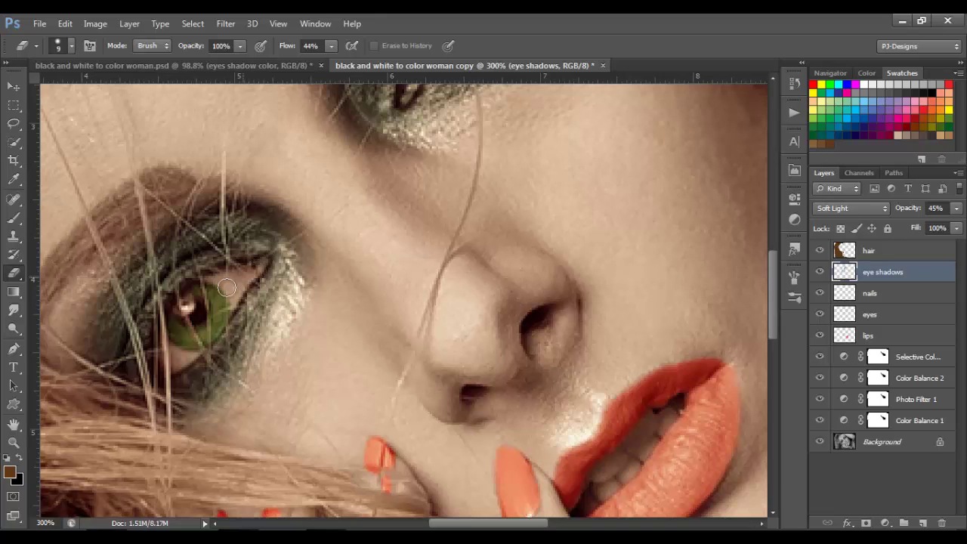
{"action": "left_click_drag", "start_coordinate": [503, 221], "coordinate": [494, 249]}
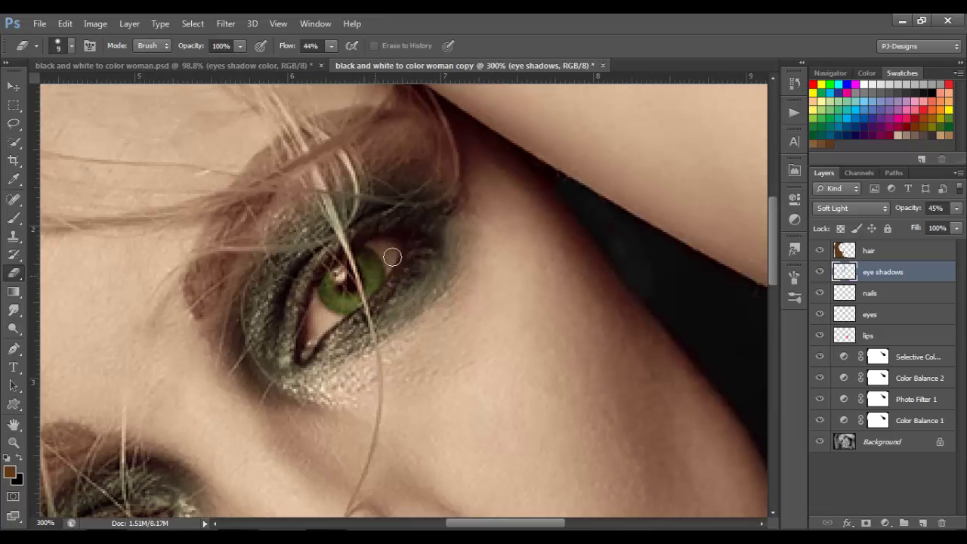
{"action": "mouse_move", "coordinate": [322, 299]}
{"action": "left_mouse_down"}
{"action": "mouse_move", "coordinate": [372, 263]}
{"action": "mouse_move", "coordinate": [313, 329]}
{"action": "left_mouse_up"}
{"action": "key", "text": "ctrl+0"}
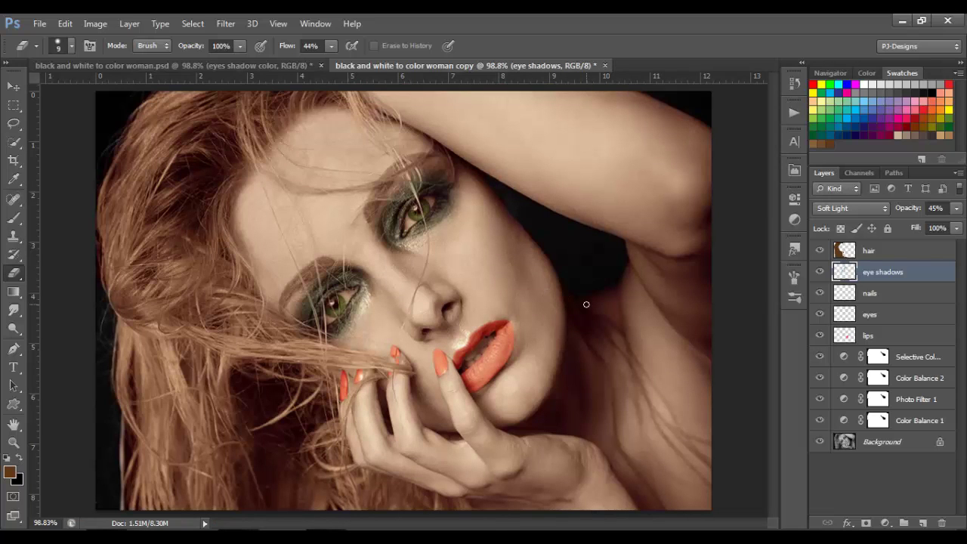
Run the "dodge and burn" action above the "hair" layer and switch to the Dodge tool at 20% midtones exposure.
{"action": "left_click", "coordinate": [913, 253]}
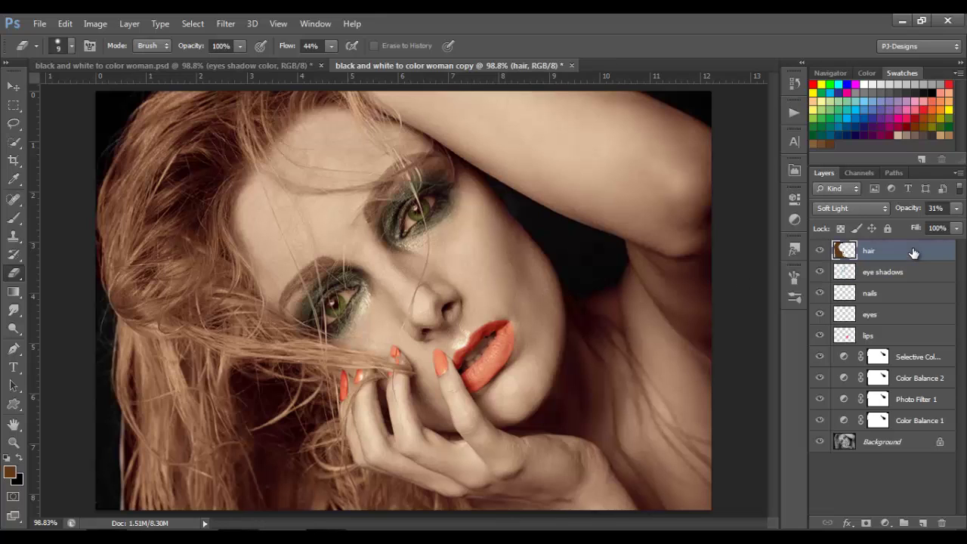
{"action": "left_click", "coordinate": [793, 113]}
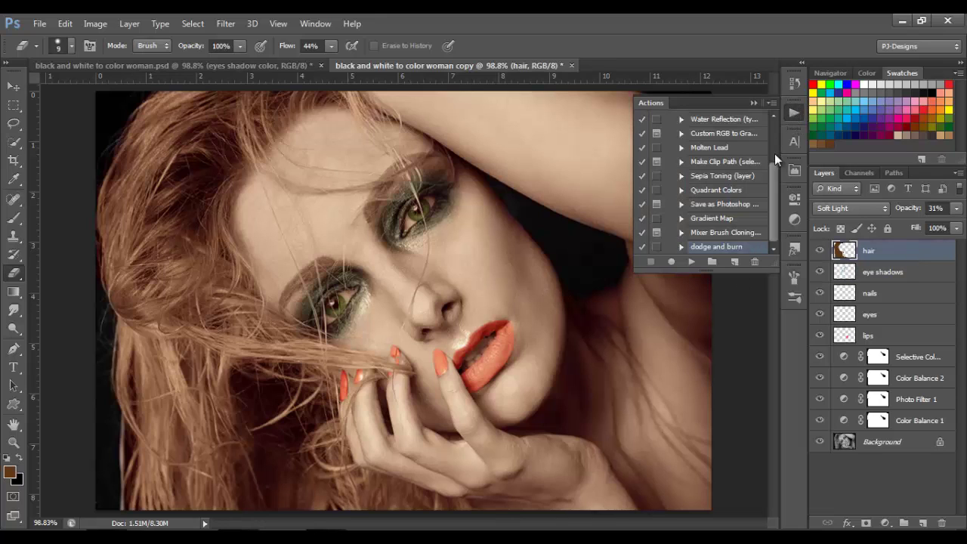
{"action": "left_click", "coordinate": [691, 262]}
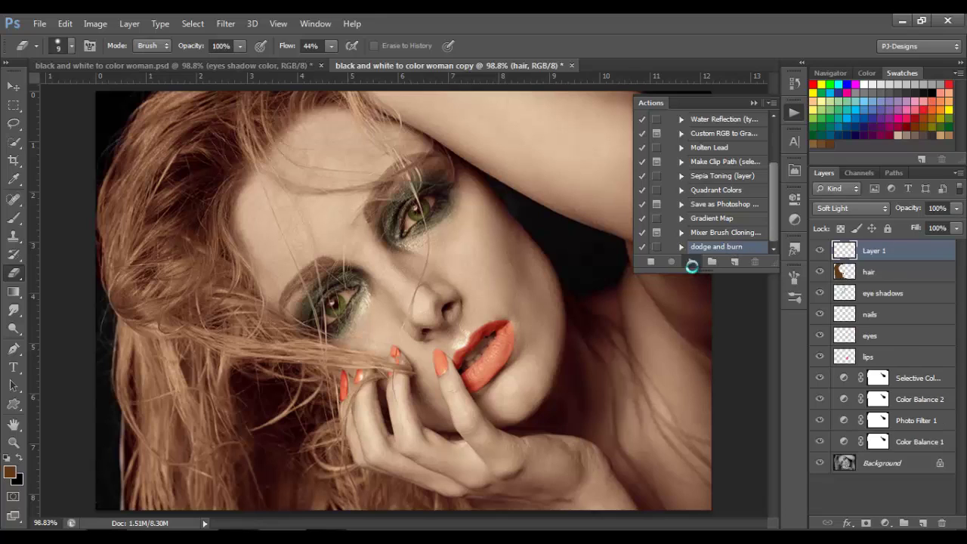
{"action": "left_click", "coordinate": [13, 330]}
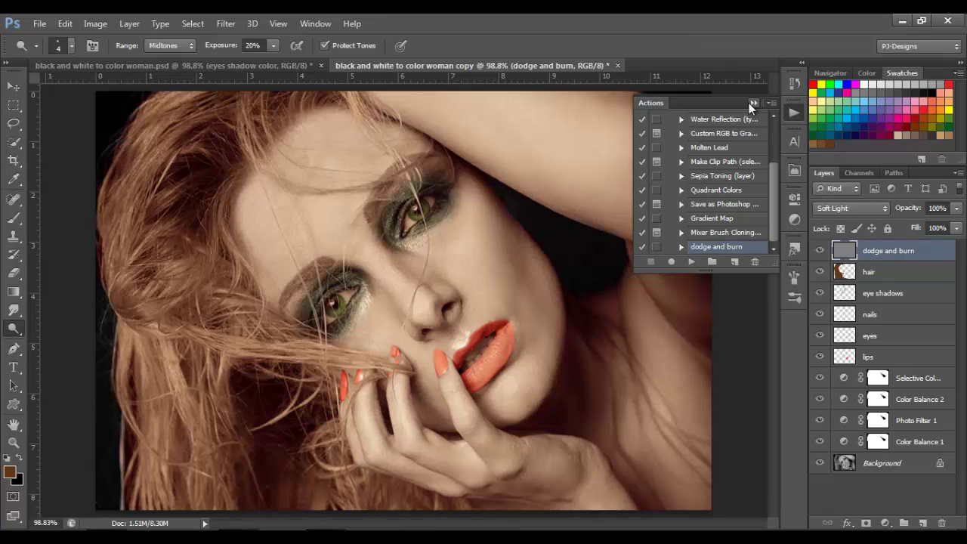
{"action": "left_click", "coordinate": [752, 103]}
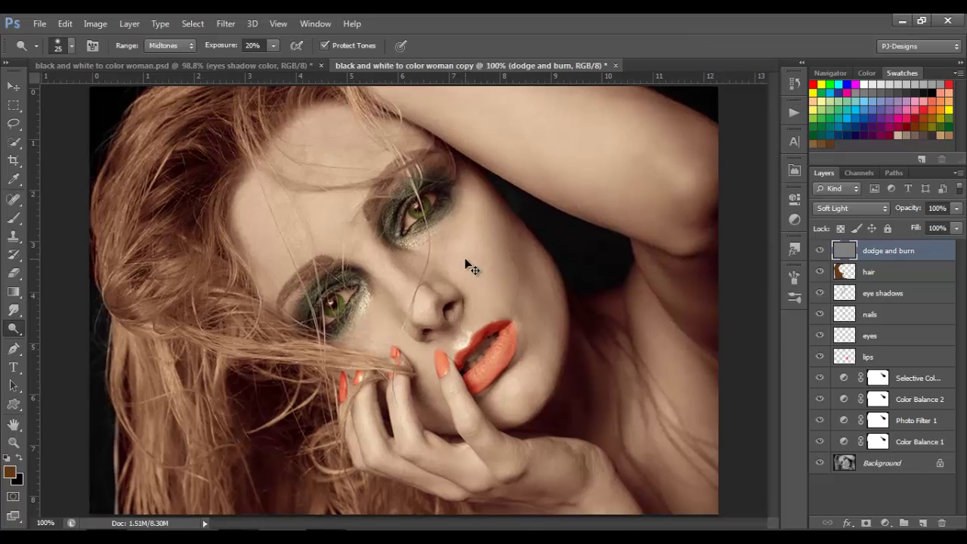
Lighten the highlights on the nose with a 20 px Dodge brush on the "dodge and burn" layer.
{"action": "key", "text": "ctrl+plus"}
{"action": "key", "text": "ctrl+plus"}
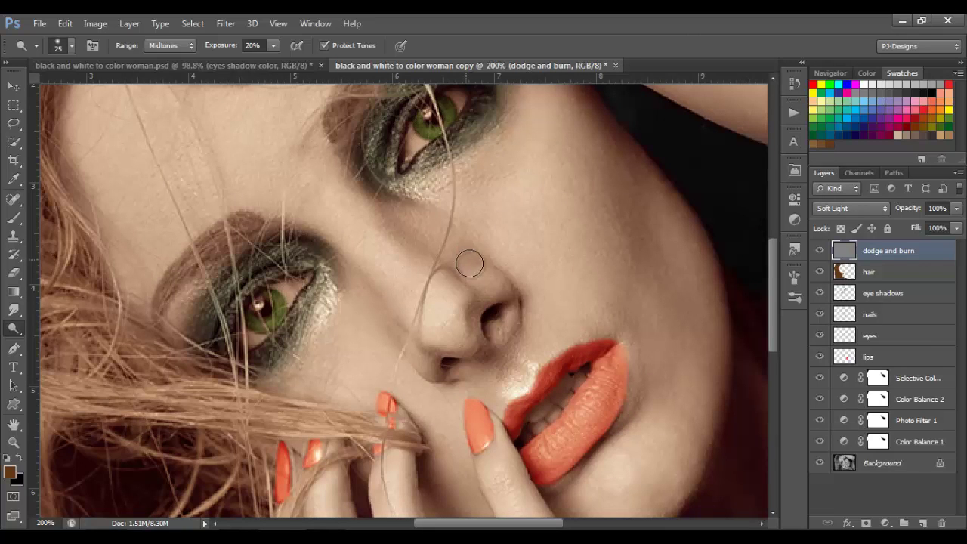
{"action": "key", "text": "bracketleft"}
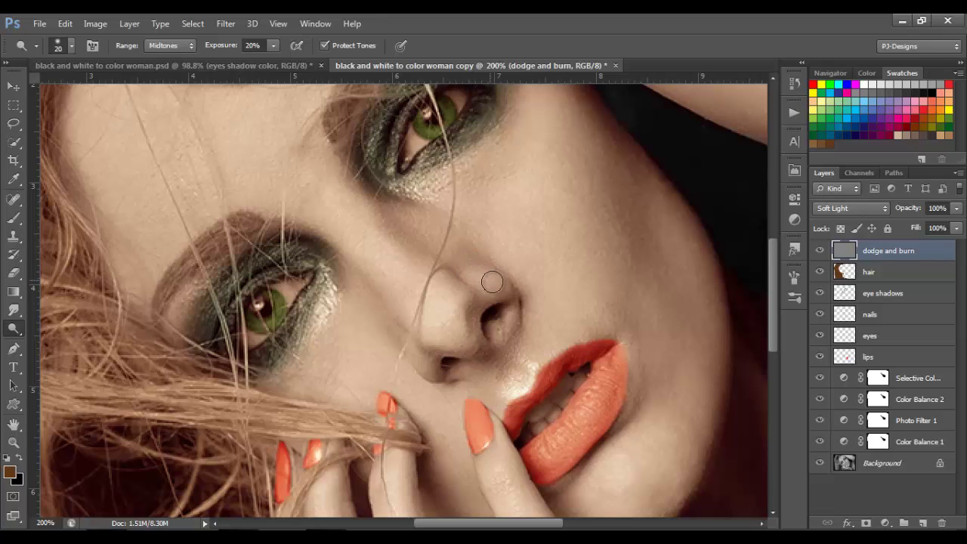
{"action": "mouse_move", "coordinate": [430, 321]}
{"action": "left_mouse_down"}
{"action": "mouse_move", "coordinate": [401, 258]}
{"action": "mouse_move", "coordinate": [410, 308]}
{"action": "mouse_move", "coordinate": [327, 204]}
{"action": "mouse_move", "coordinate": [308, 209]}
{"action": "mouse_move", "coordinate": [309, 166]}
{"action": "left_mouse_up"}
Lighten the lower lip and teeth with a smaller 9 px Dodge brush.
{"action": "key", "text": "bracketleft"}
{"action": "key", "text": "bracketleft"}
{"action": "scroll", "coordinate": [538, 369], "scroll_direction": "up", "scroll_amount": 1}
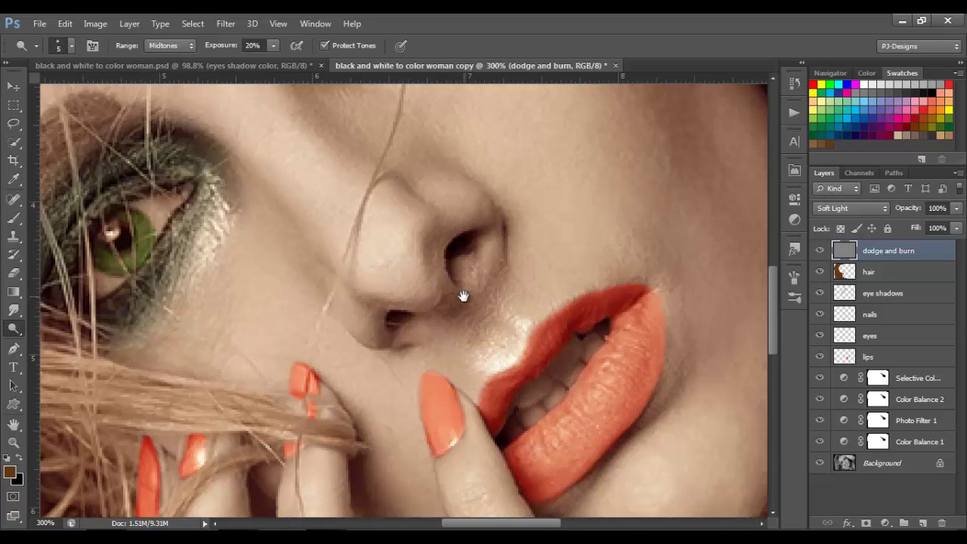
{"action": "key", "text": "bracketright"}
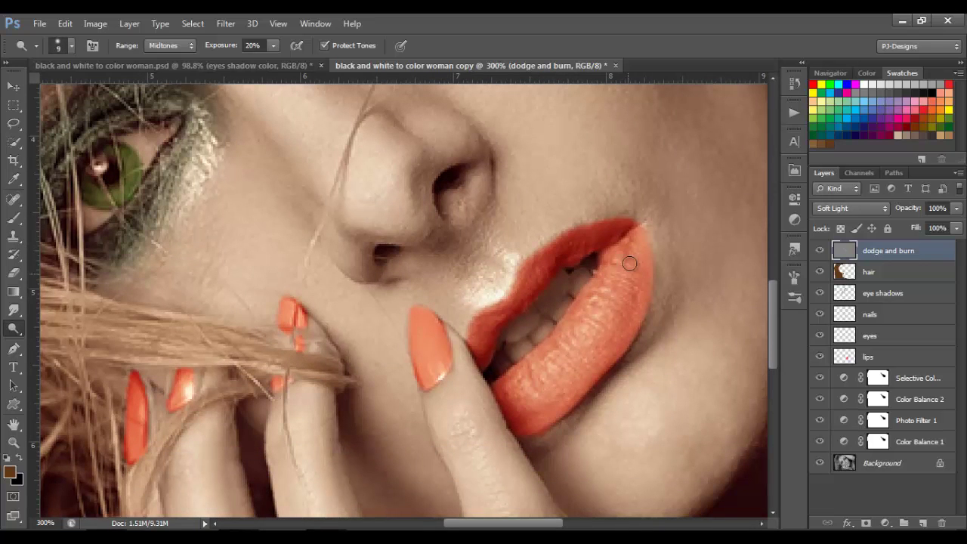
{"action": "mouse_move", "coordinate": [559, 290]}
{"action": "left_mouse_down"}
{"action": "mouse_move", "coordinate": [549, 311]}
{"action": "mouse_move", "coordinate": [564, 291]}
{"action": "left_mouse_up"}
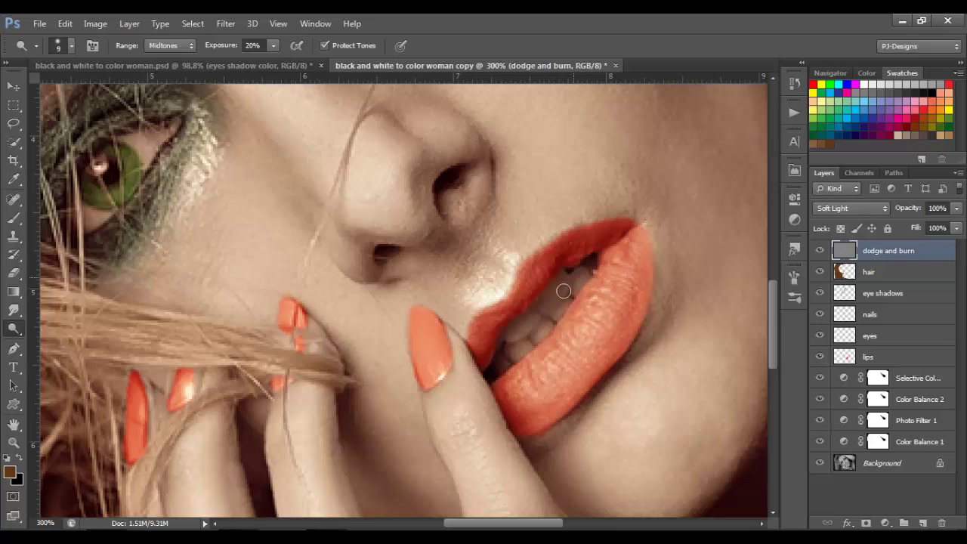
{"action": "scroll", "coordinate": [492, 248], "scroll_direction": "down", "scroll_amount": 1}
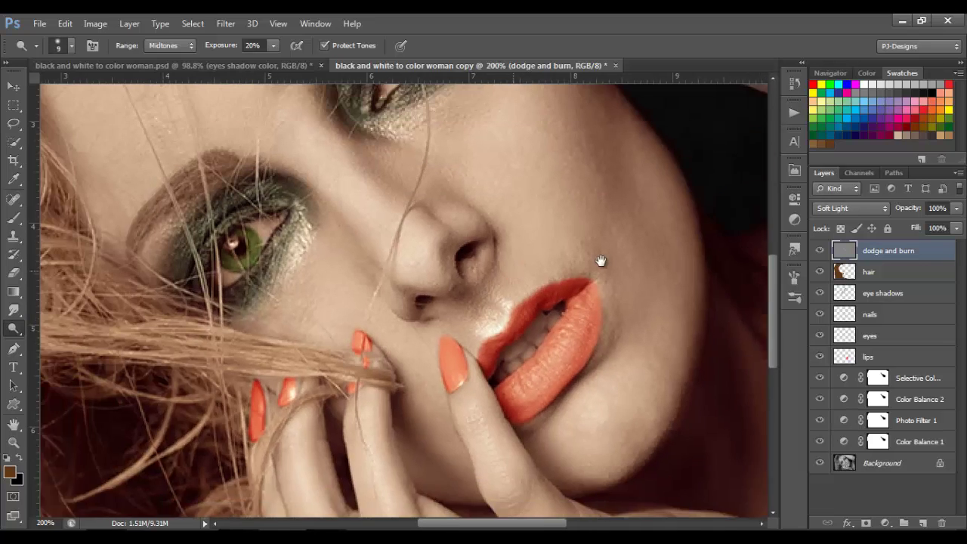
Enlarge the Dodge brush to 35 px and lighten the cheek beneath the eye nearest the hair.
{"action": "key", "text": "bracketright"}
{"action": "key", "text": "bracketright"}
{"action": "key", "text": "bracketright"}
{"action": "key", "text": "bracketright"}
{"action": "key", "text": "bracketright"}
{"action": "key", "text": "bracketright"}
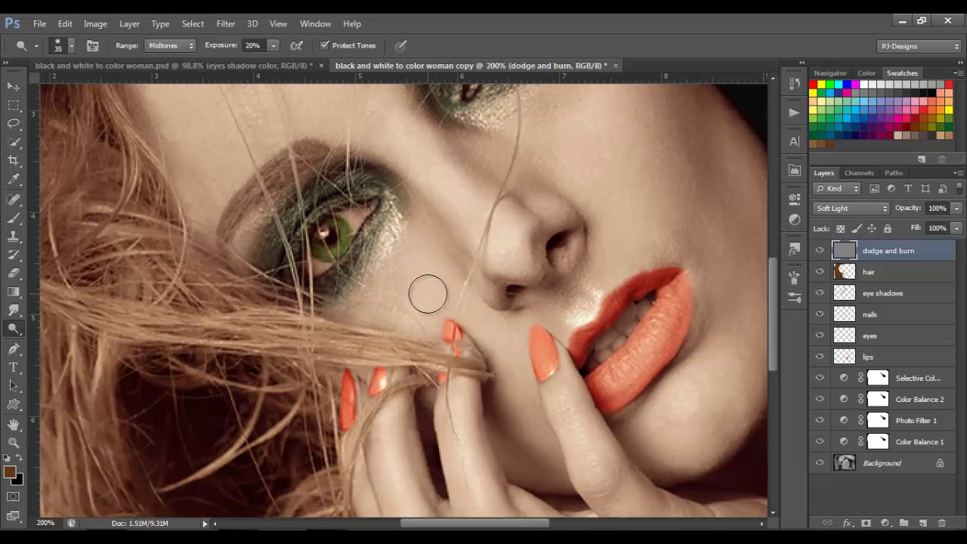
Lighten the forehead between the hairline and eyebrows, enlarging the Dodge brush to 40 px.
{"action": "left_click_drag", "start_coordinate": [270, 238], "coordinate": [398, 367]}
{"action": "key", "text": "bracketleft"}
{"action": "key", "text": "bracketleft"}
{"action": "key", "text": "bracketleft"}
{"action": "key", "text": "bracketleft"}
{"action": "scroll", "coordinate": [410, 341], "scroll_direction": "up", "scroll_amount": 3}
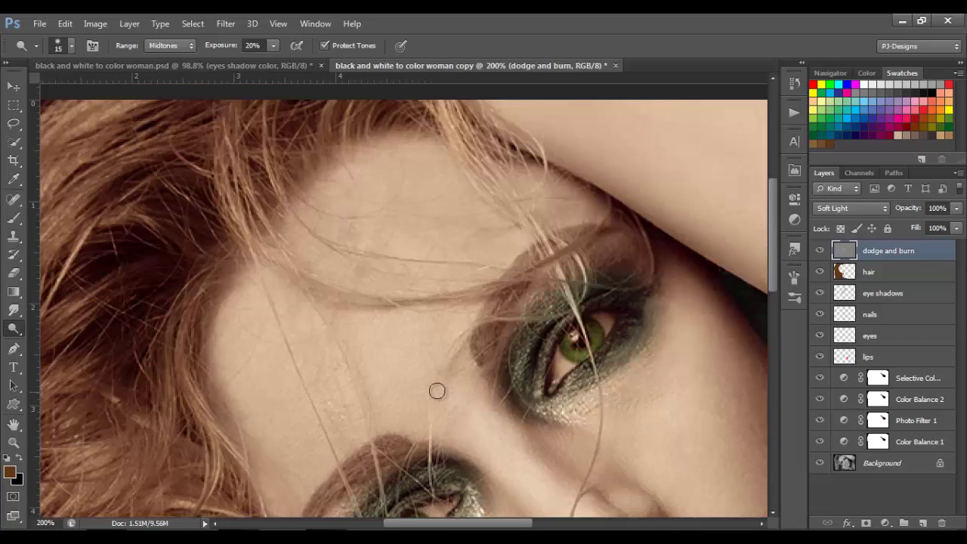
{"action": "key", "text": "bracketright"}
{"action": "key", "text": "bracketright"}
{"action": "key", "text": "bracketright"}
{"action": "key", "text": "bracketright"}
{"action": "key", "text": "bracketright"}
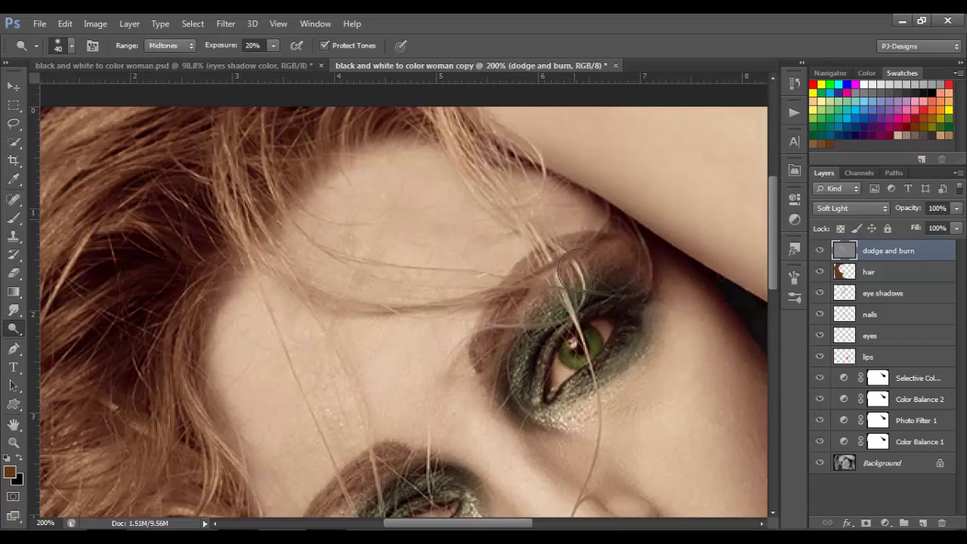
Lighten fine highlights around the eyes with the Dodge brush reduced to 9 px.
{"action": "left_click_drag", "start_coordinate": [559, 269], "coordinate": [464, 168]}
{"action": "key", "text": "bracketleft"}
{"action": "key", "text": "bracketleft"}
{"action": "key", "text": "bracketleft"}
{"action": "key", "text": "bracketleft"}
{"action": "key", "text": "bracketleft"}
{"action": "key", "text": "bracketleft"}
{"action": "key", "text": "bracketleft"}
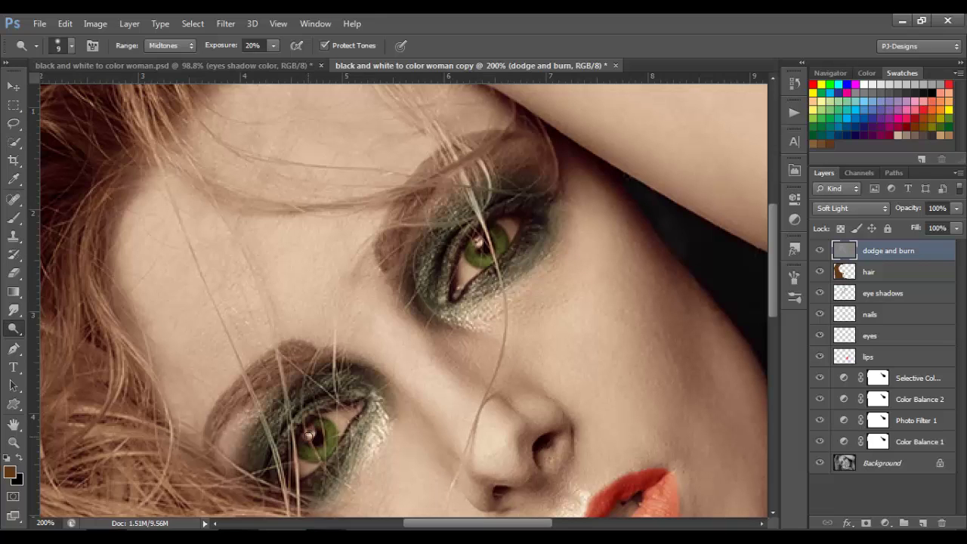
Enlarge the Dodge brush to 60 px and lighten the broad cheek area between the eye and the mouth.
{"action": "left_click_drag", "start_coordinate": [580, 291], "coordinate": [478, 193]}
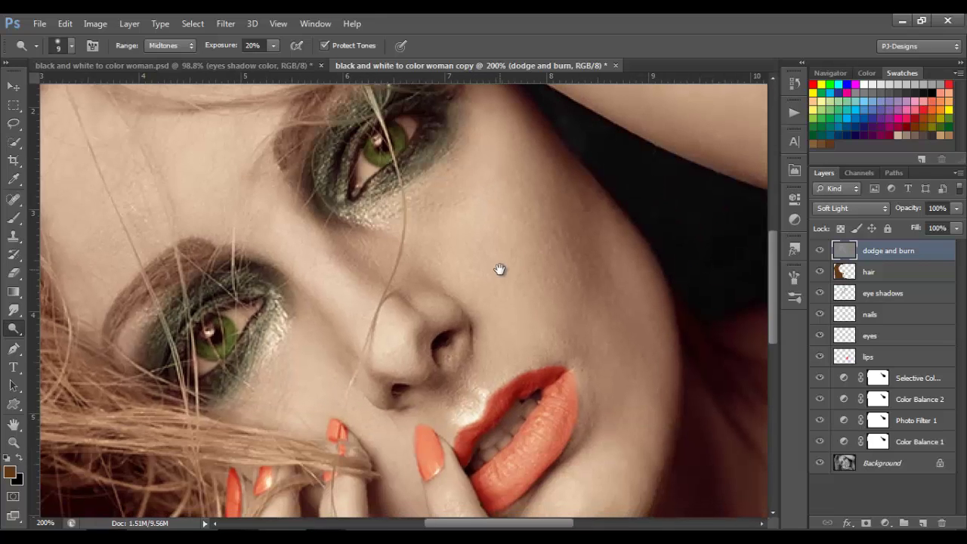
{"action": "key", "text": "bracketright"}
{"action": "key", "text": "bracketright"}
{"action": "key", "text": "bracketright"}
{"action": "key", "text": "bracketright"}
{"action": "key", "text": "bracketright"}
{"action": "key", "text": "bracketright"}
{"action": "key", "text": "bracketright"}
{"action": "key", "text": "bracketright"}
{"action": "key", "text": "bracketright"}
{"action": "key", "text": "bracketright"}
{"action": "left_click_drag", "start_coordinate": [604, 339], "coordinate": [494, 205]}
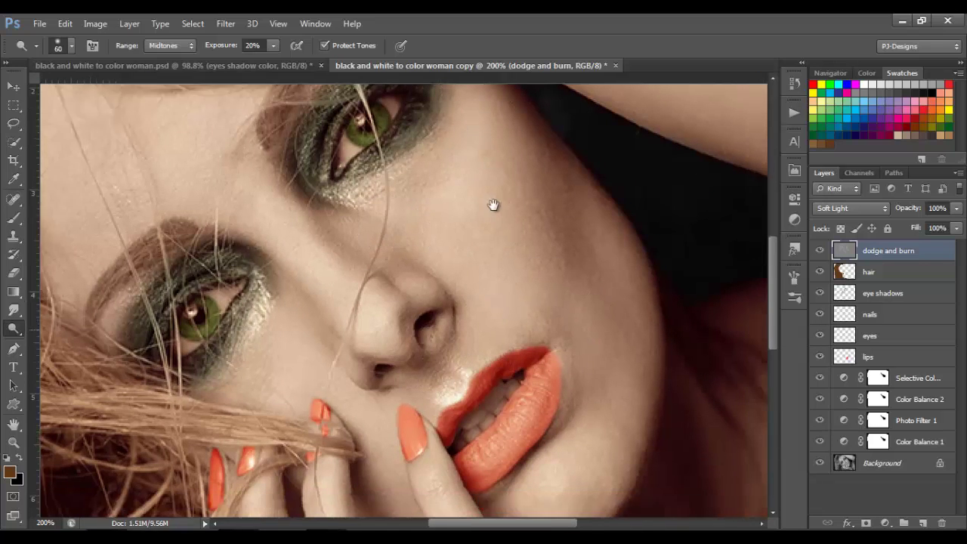
Lighten highlights along the fingers and knuckles with the Dodge brush reduced to 15 px.
{"action": "mouse_move", "coordinate": [507, 159]}
{"action": "left_mouse_down"}
{"action": "mouse_move", "coordinate": [642, 298]}
{"action": "mouse_move", "coordinate": [533, 173]}
{"action": "left_mouse_up"}
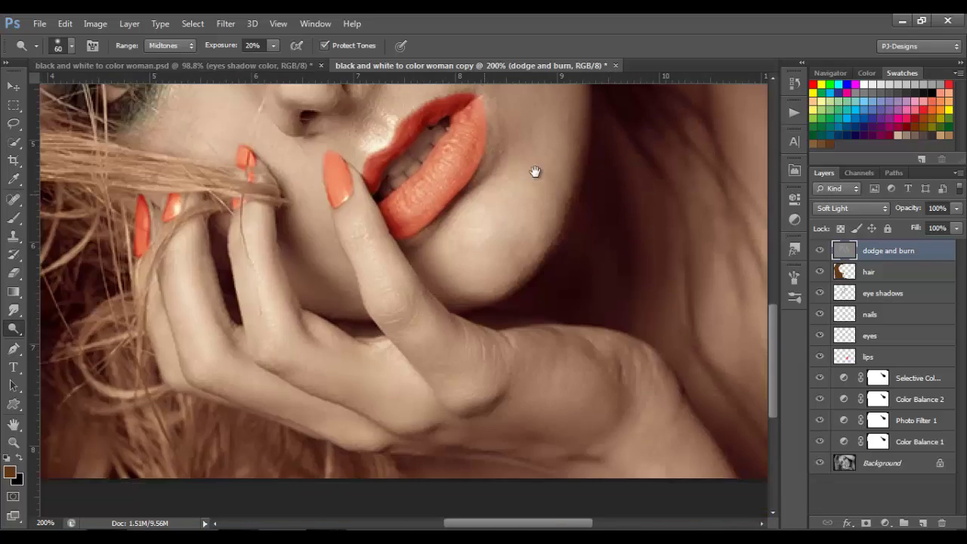
{"action": "key", "text": "bracketleft"}
{"action": "key", "text": "bracketleft"}
{"action": "key", "text": "bracketleft"}
{"action": "key", "text": "bracketleft"}
{"action": "key", "text": "bracketleft"}
{"action": "key", "text": "bracketleft"}
{"action": "key", "text": "bracketleft"}
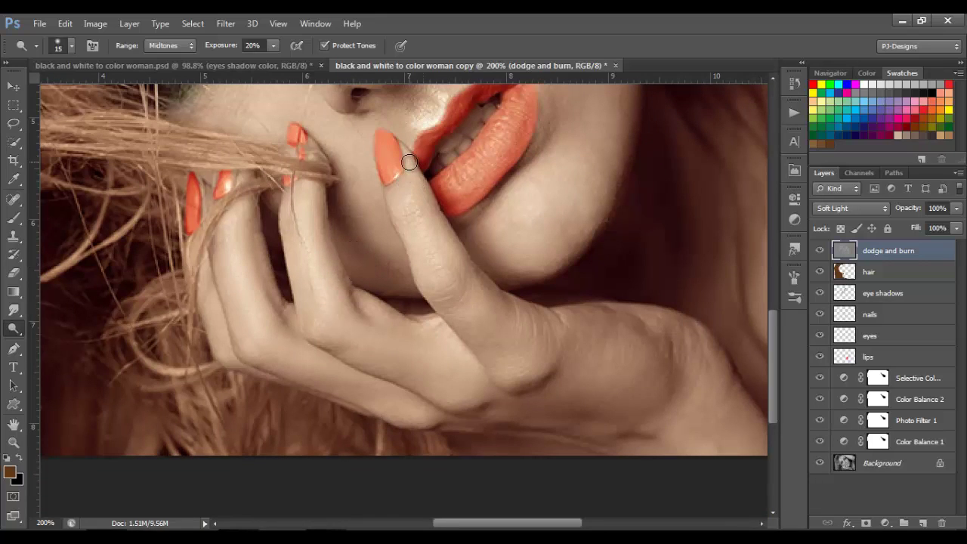
{"action": "key", "text": "bracketright"}
{"action": "key", "text": "bracketright"}
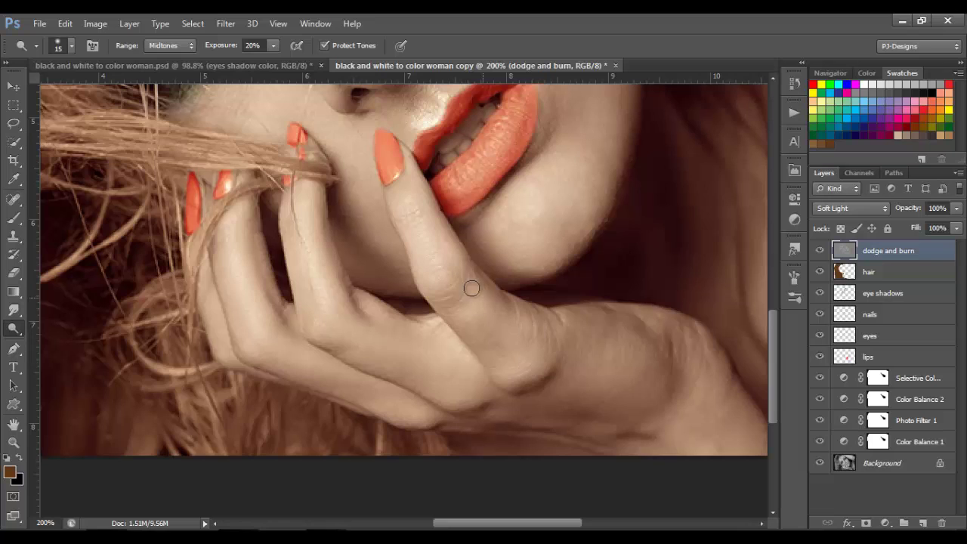
{"action": "left_click_drag", "start_coordinate": [470, 285], "coordinate": [568, 268]}
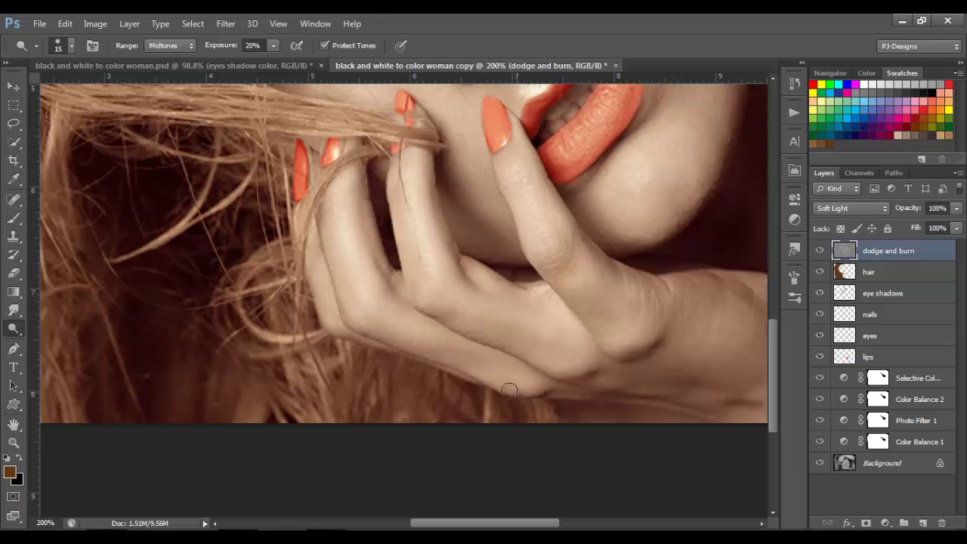
Lighten the lower hand and wrist, enlarging the Dodge brush to 25 px.
{"action": "left_click_drag", "start_coordinate": [315, 261], "coordinate": [343, 151]}
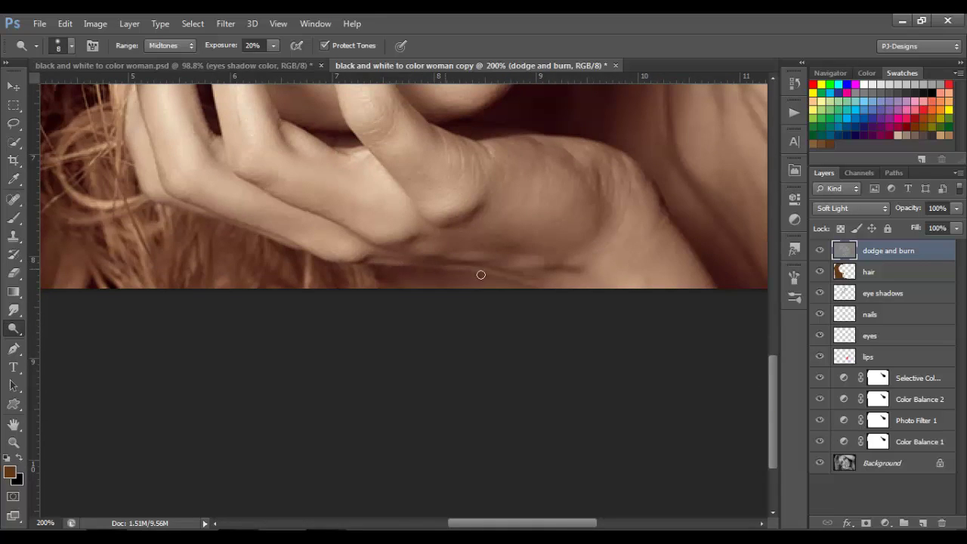
{"action": "key", "text": "bracketright"}
{"action": "key", "text": "bracketright"}
{"action": "key", "text": "bracketright"}
{"action": "key", "text": "bracketright"}
{"action": "key", "text": "bracketright"}
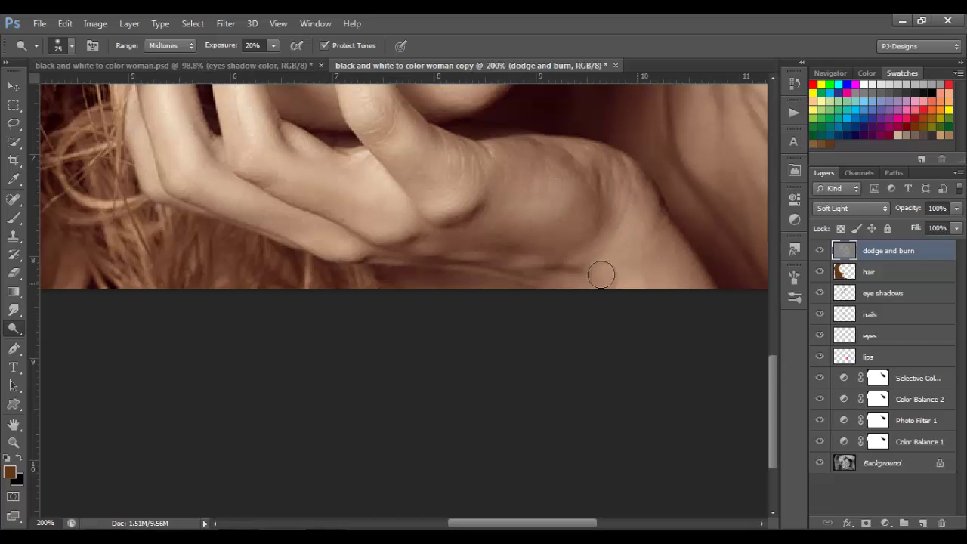
{"action": "mouse_move", "coordinate": [659, 273]}
{"action": "left_mouse_down"}
{"action": "mouse_move", "coordinate": [533, 196]}
{"action": "mouse_move", "coordinate": [535, 416]}
{"action": "left_mouse_up"}
{"action": "scroll", "coordinate": [535, 416], "scroll_direction": "up", "scroll_amount": 3}
Enlarge the Dodge brush to 50 px and lighten the raised arm down to the elbow.
{"action": "key", "text": "ctrl+0"}
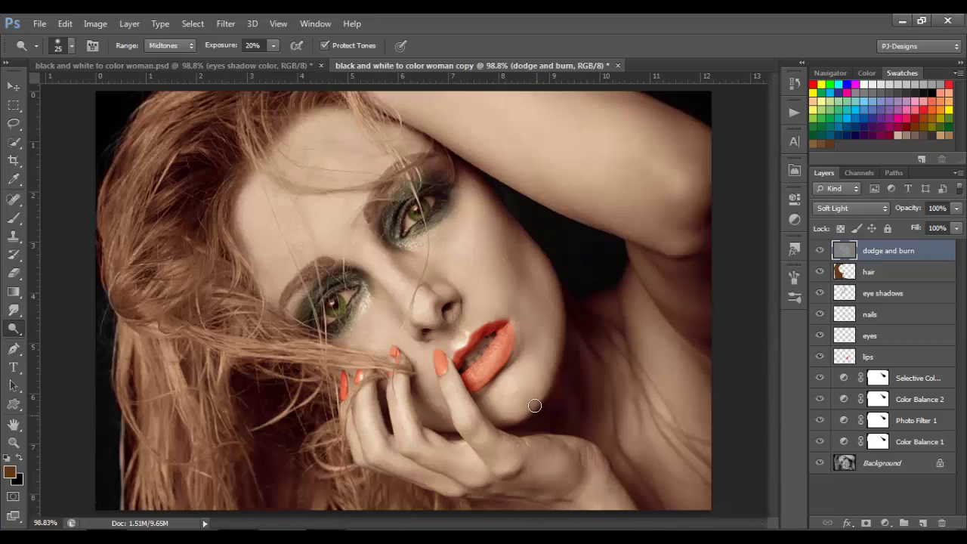
{"action": "key", "text": "bracketright"}
{"action": "key", "text": "bracketright"}
{"action": "key", "text": "bracketright"}
{"action": "key", "text": "bracketright"}
{"action": "key", "text": "bracketright"}
{"action": "key", "text": "bracketright"}
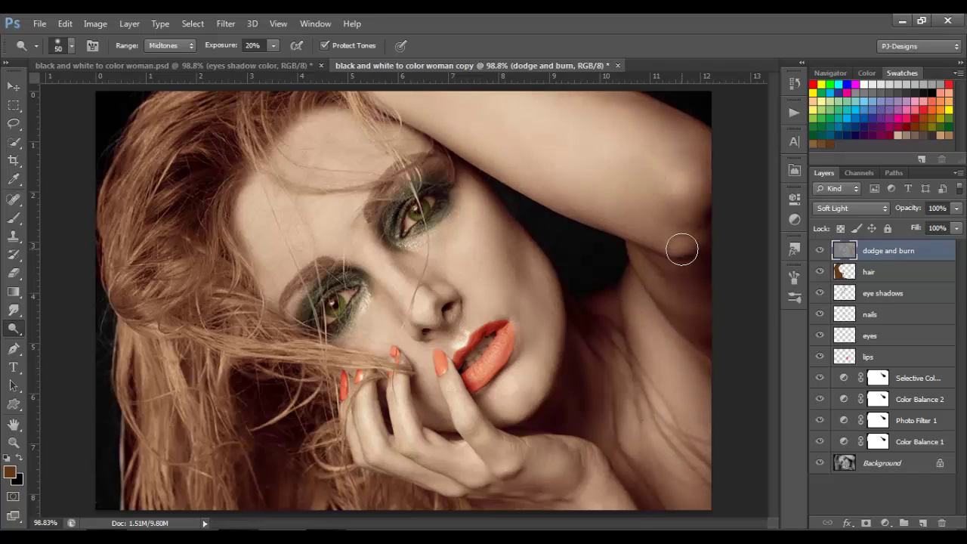
Lighten the hair strands beside the face with the Dodge brush reduced to 30 px.
{"action": "key", "text": "bracketleft"}
{"action": "key", "text": "bracketleft"}
{"action": "key", "text": "bracketleft"}
{"action": "key", "text": "bracketleft"}
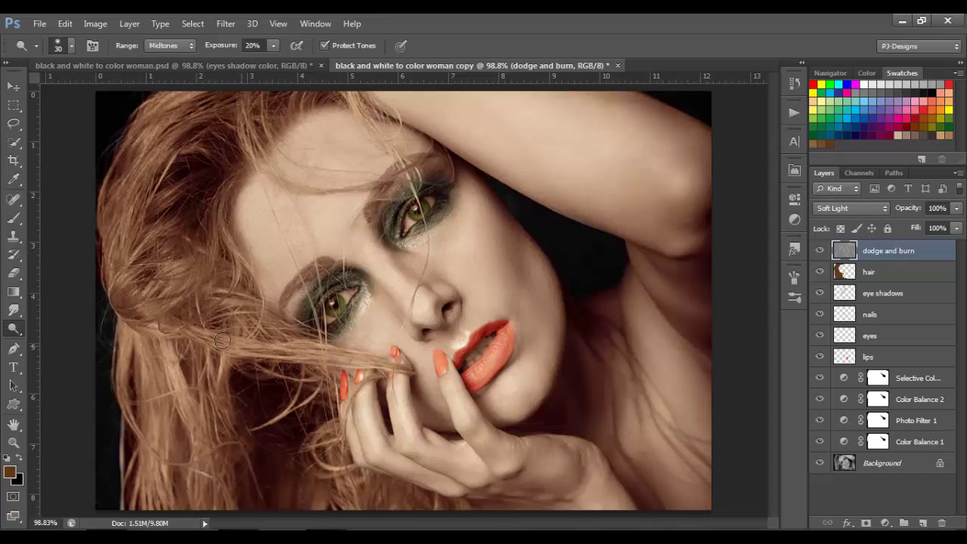
{"action": "key", "text": "bracketleft"}
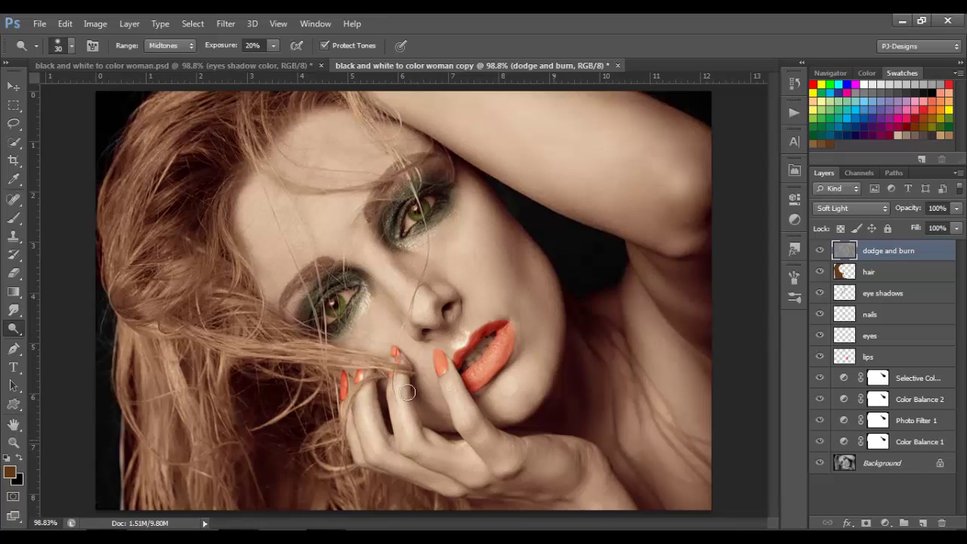
Darken the shadows and outer edges of the hair using the Burn tool with a 60 px brush at 17% exposure.
{"action": "left_click", "coordinate": [17, 331]}
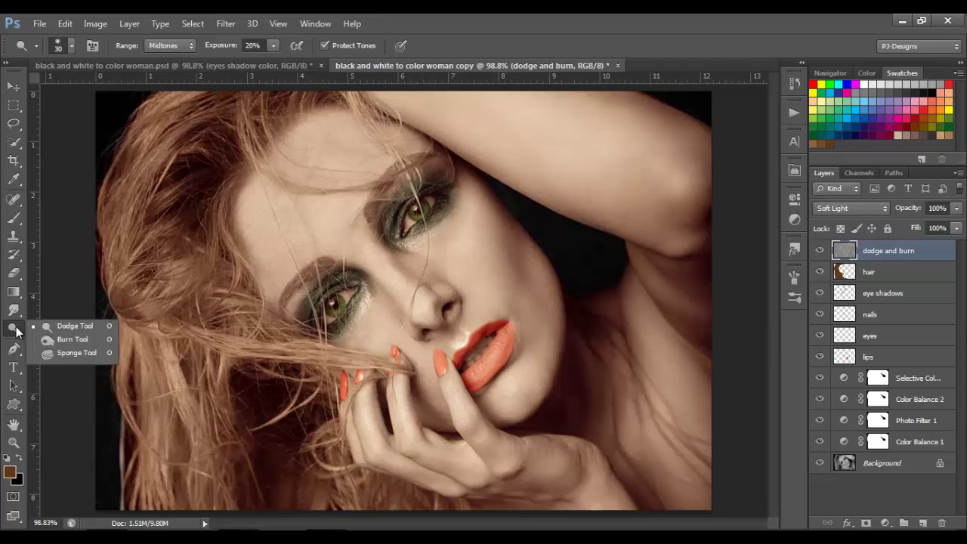
{"action": "left_click", "coordinate": [50, 344]}
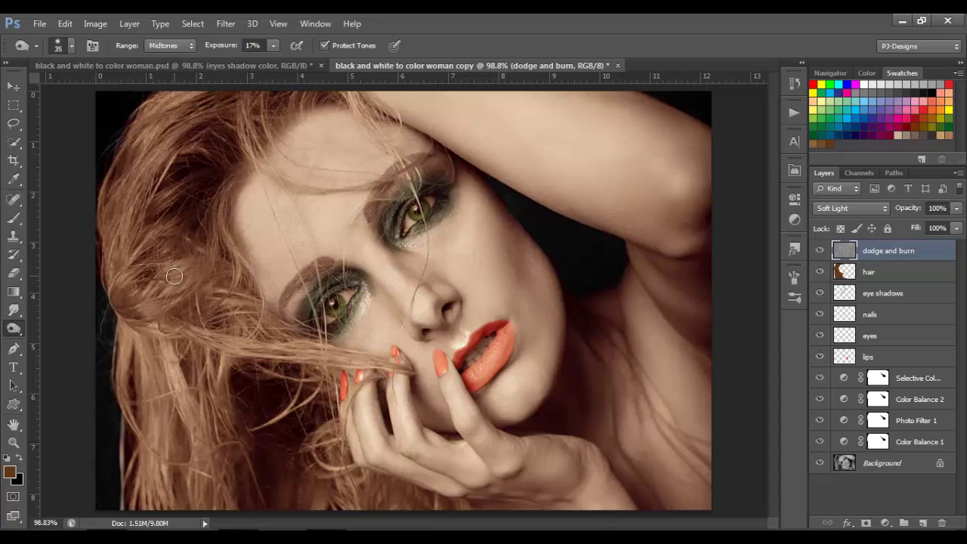
{"action": "key", "text": "bracketright"}
{"action": "key", "text": "bracketright"}
{"action": "key", "text": "bracketright"}
{"action": "mouse_move", "coordinate": [119, 241]}
{"action": "left_mouse_down"}
{"action": "mouse_move", "coordinate": [155, 430]}
{"action": "mouse_move", "coordinate": [144, 327]}
{"action": "mouse_move", "coordinate": [161, 515]}
{"action": "mouse_move", "coordinate": [163, 428]}
{"action": "mouse_move", "coordinate": [198, 510]}
{"action": "mouse_move", "coordinate": [201, 449]}
{"action": "mouse_move", "coordinate": [169, 309]}
{"action": "mouse_move", "coordinate": [226, 339]}
{"action": "mouse_move", "coordinate": [197, 305]}
{"action": "mouse_move", "coordinate": [284, 498]}
{"action": "mouse_move", "coordinate": [314, 444]}
{"action": "mouse_move", "coordinate": [310, 453]}
{"action": "mouse_move", "coordinate": [360, 513]}
{"action": "left_mouse_up"}
{"action": "left_click_drag", "start_coordinate": [426, 527], "coordinate": [442, 524]}
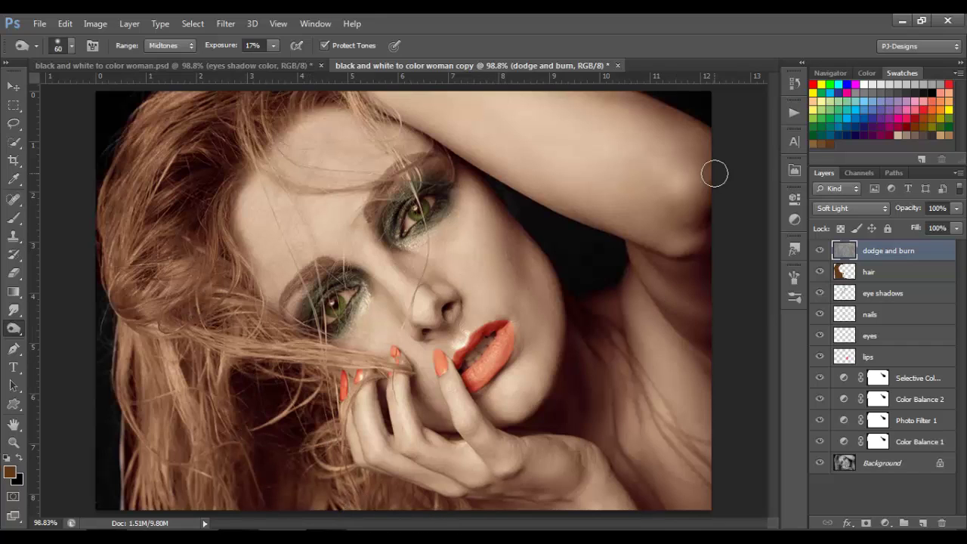
Enlarge the Burn brush to 90 px and darken the shadows around the face contour, brows and outer eye areas.
{"action": "key", "text": "bracketright"}
{"action": "key", "text": "bracketright"}
{"action": "key", "text": "bracketright"}
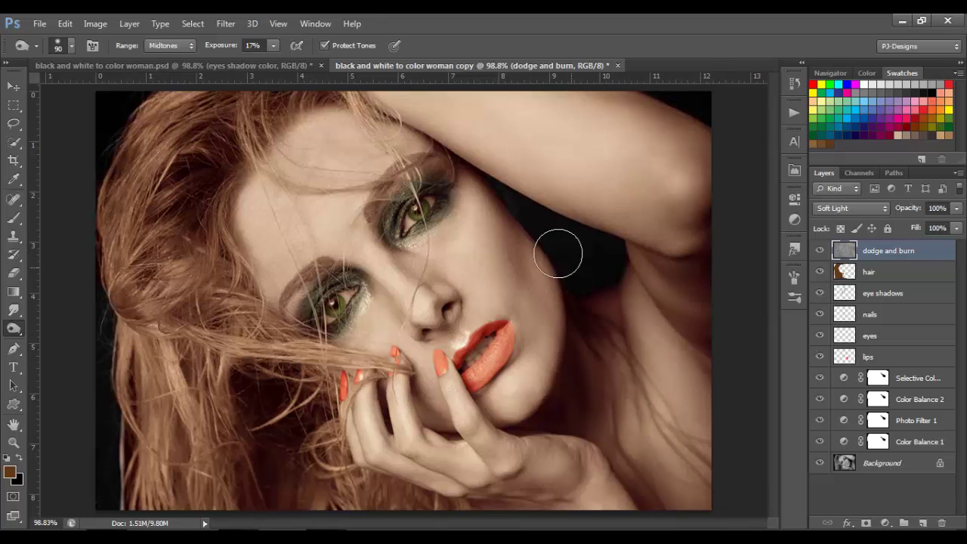
{"action": "mouse_move", "coordinate": [512, 206]}
{"action": "left_mouse_down"}
{"action": "mouse_move", "coordinate": [475, 161]}
{"action": "mouse_move", "coordinate": [421, 133]}
{"action": "mouse_move", "coordinate": [452, 175]}
{"action": "left_mouse_up"}
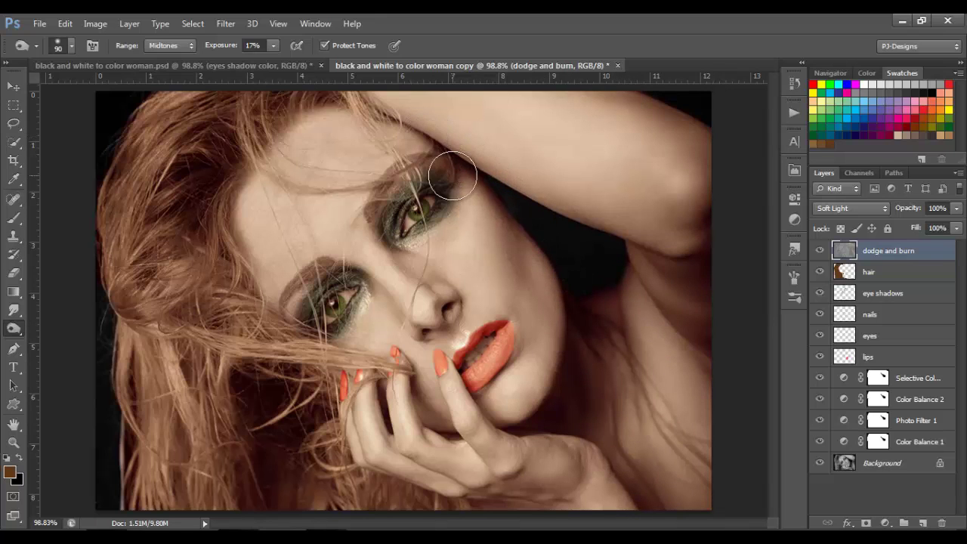
{"action": "left_click_drag", "start_coordinate": [320, 239], "coordinate": [295, 310]}
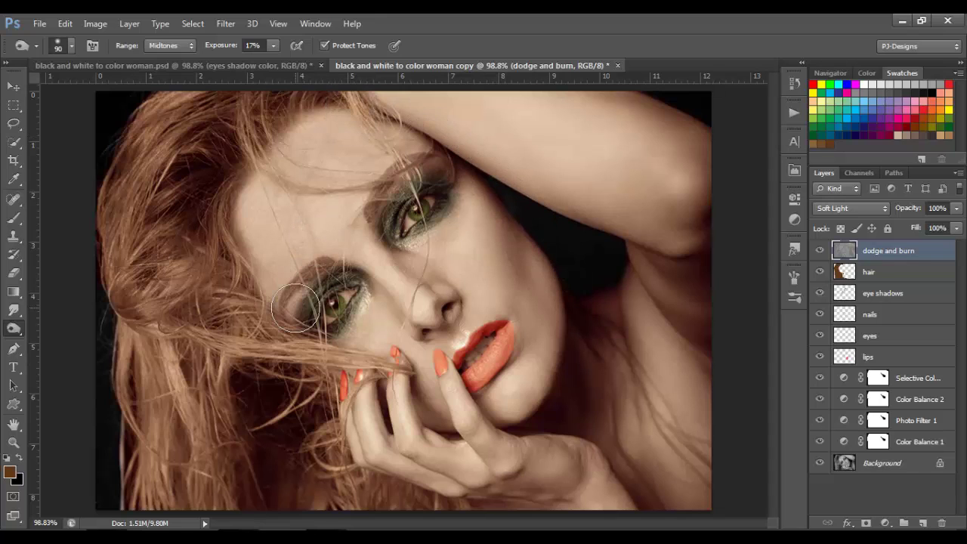
Darken the side of the nose and the cheek and jaw contour with the Burn brush reduced to 35 px.
{"action": "key", "text": "bracketleft"}
{"action": "key", "text": "bracketleft"}
{"action": "key", "text": "bracketleft"}
{"action": "key", "text": "bracketleft"}
{"action": "key", "text": "bracketleft"}
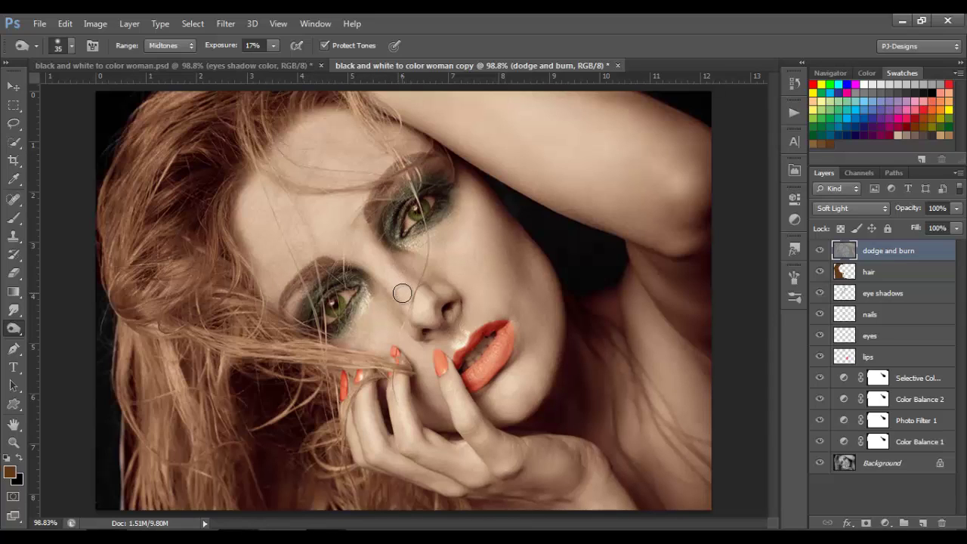
{"action": "mouse_move", "coordinate": [402, 293]}
{"action": "left_mouse_down"}
{"action": "mouse_move", "coordinate": [388, 244]}
{"action": "mouse_move", "coordinate": [462, 310]}
{"action": "mouse_move", "coordinate": [368, 288]}
{"action": "mouse_move", "coordinate": [383, 292]}
{"action": "mouse_move", "coordinate": [419, 353]}
{"action": "mouse_move", "coordinate": [412, 332]}
{"action": "mouse_move", "coordinate": [427, 338]}
{"action": "mouse_move", "coordinate": [455, 308]}
{"action": "mouse_move", "coordinate": [438, 331]}
{"action": "mouse_move", "coordinate": [458, 342]}
{"action": "mouse_move", "coordinate": [414, 369]}
{"action": "mouse_move", "coordinate": [440, 428]}
{"action": "mouse_move", "coordinate": [424, 392]}
{"action": "mouse_move", "coordinate": [380, 404]}
{"action": "mouse_move", "coordinate": [443, 388]}
{"action": "mouse_move", "coordinate": [447, 430]}
{"action": "mouse_move", "coordinate": [476, 422]}
{"action": "mouse_move", "coordinate": [484, 399]}
{"action": "mouse_move", "coordinate": [505, 432]}
{"action": "mouse_move", "coordinate": [492, 406]}
{"action": "mouse_move", "coordinate": [500, 382]}
{"action": "mouse_move", "coordinate": [549, 357]}
{"action": "left_mouse_up"}
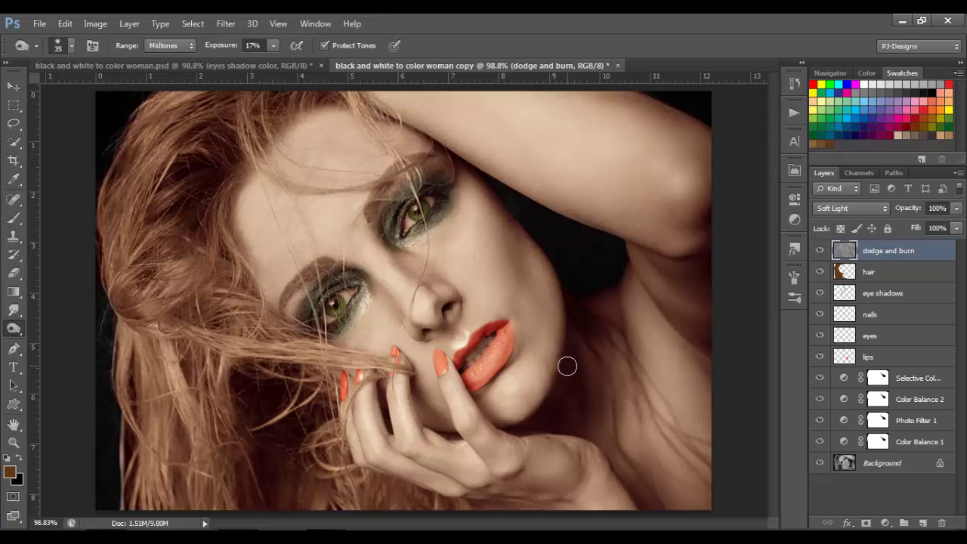
Compare the portrait with and without the dodge and burn layer, and against the original black-and-white background.
{"action": "left_click", "coordinate": [820, 251]}
{"action": "left_click", "coordinate": [820, 250]}
{"action": "left_click", "coordinate": [820, 251]}
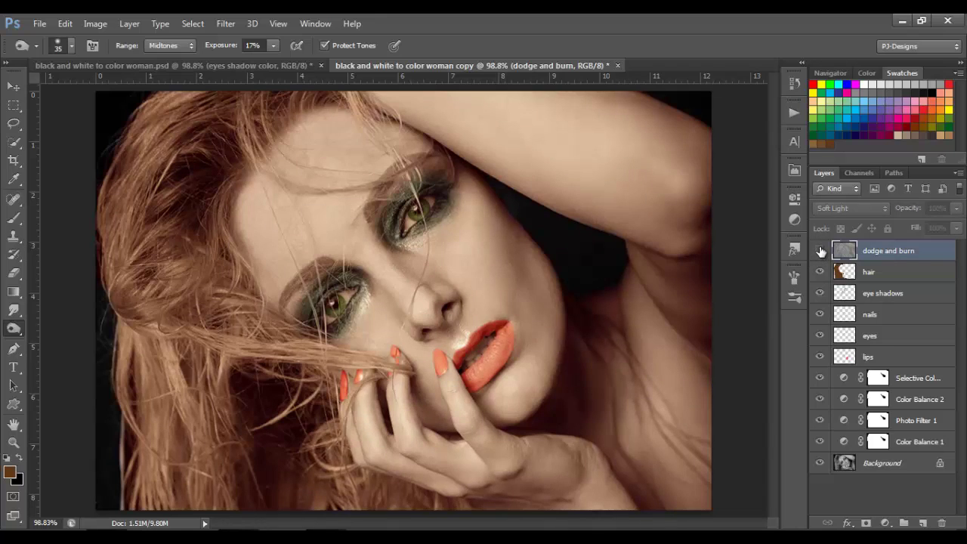
{"action": "left_click", "coordinate": [820, 251]}
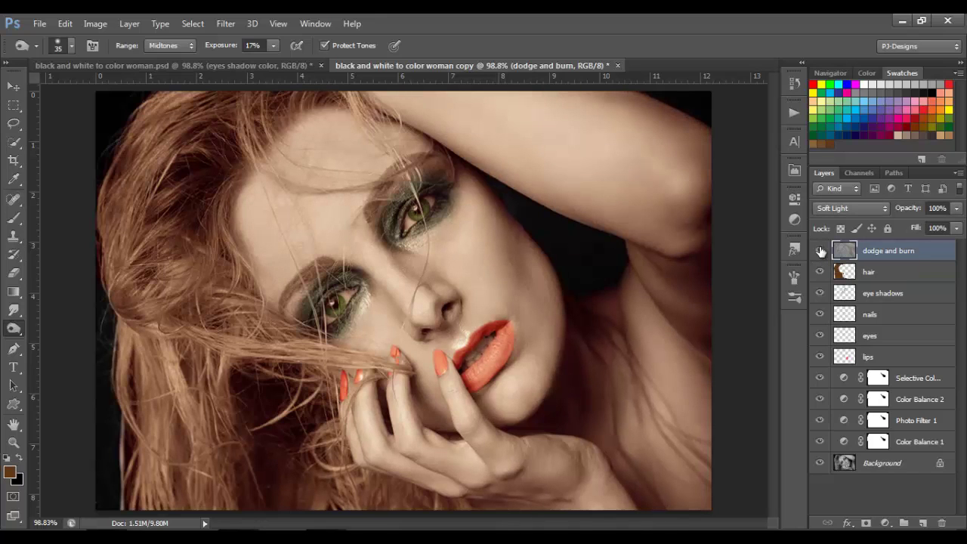
{"action": "left_click", "coordinate": [820, 251]}
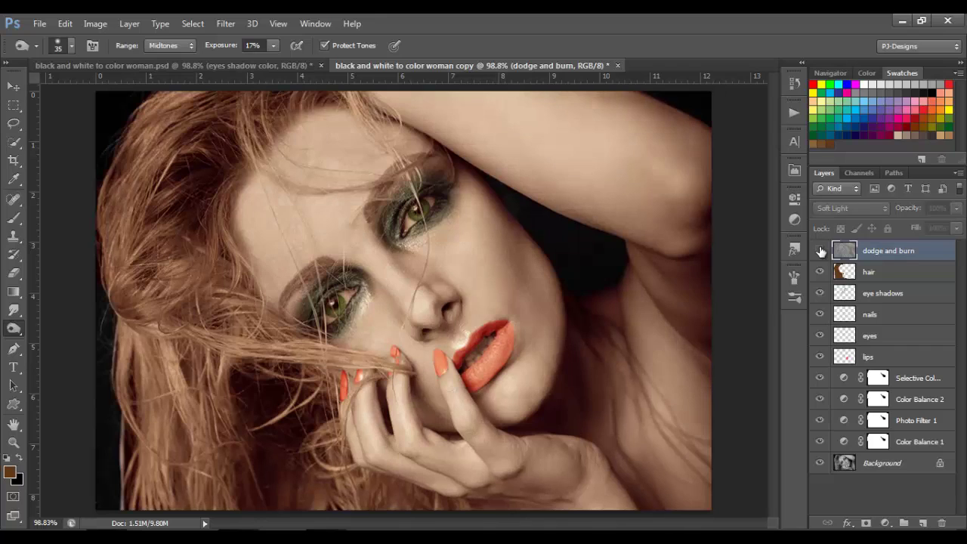
{"action": "left_click", "coordinate": [820, 251]}
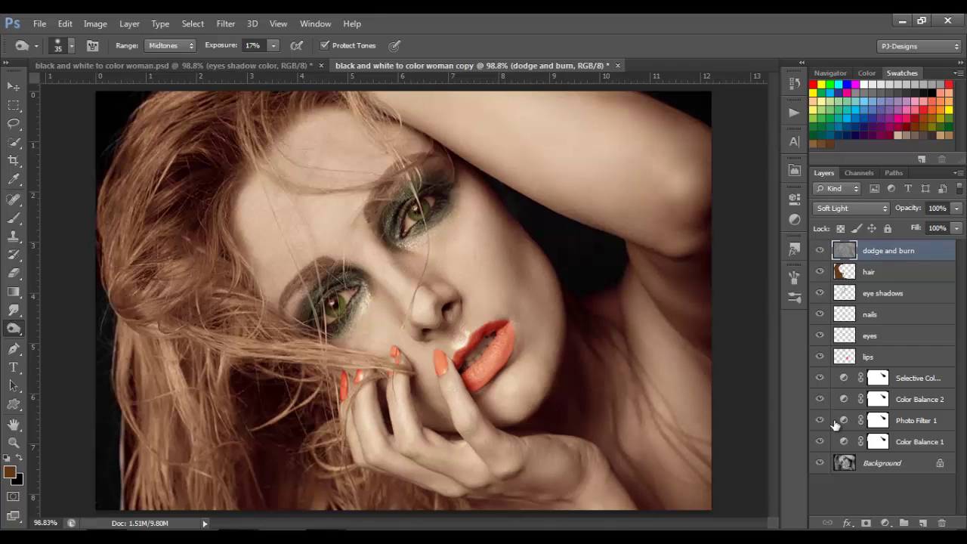
{"action": "left_click", "coordinate": [820, 464], "text": "alt"}
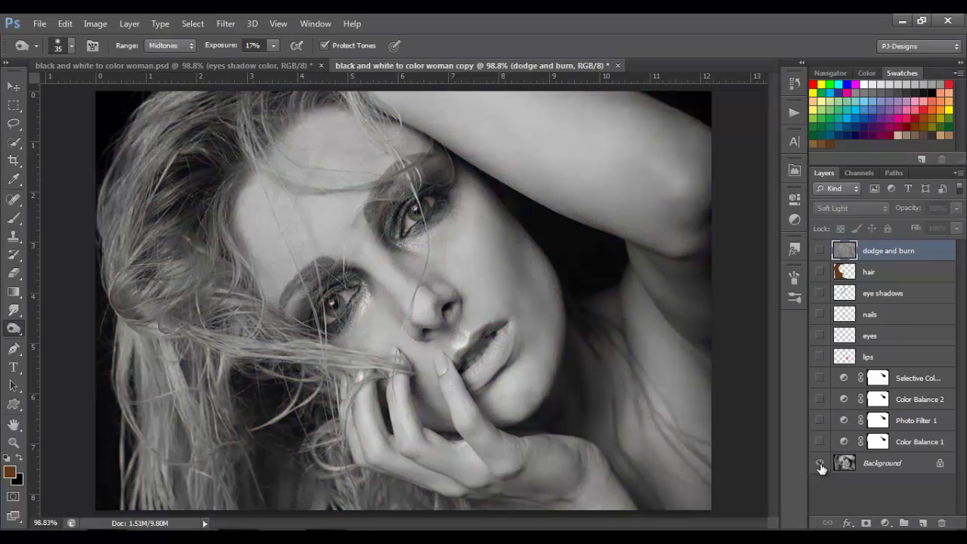
{"action": "left_click", "coordinate": [820, 464], "text": "alt"}
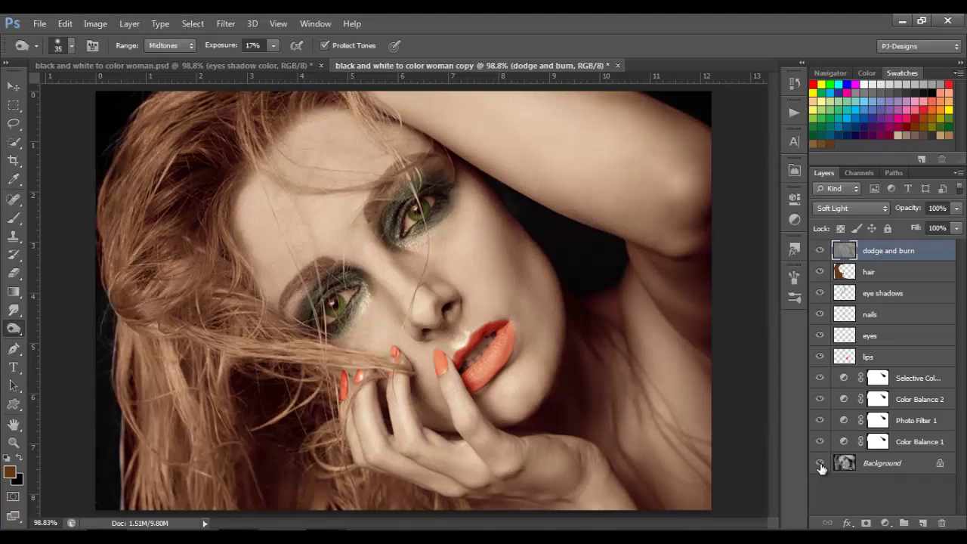